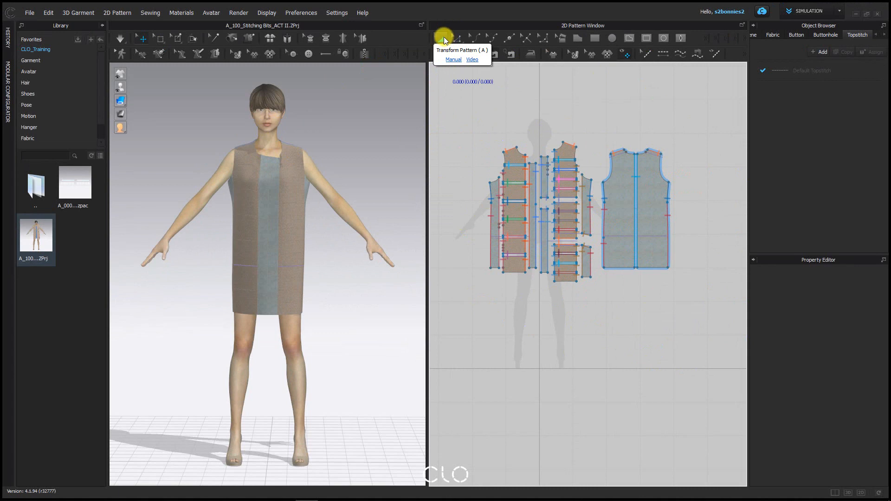
- Delete all existing garment patterns from the 2D pattern window
click(444, 38)
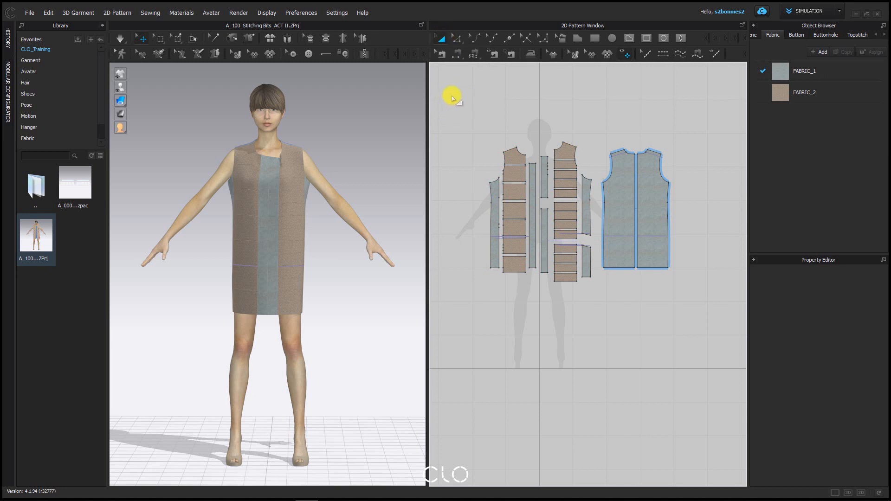
drag(464, 106, 492, 107)
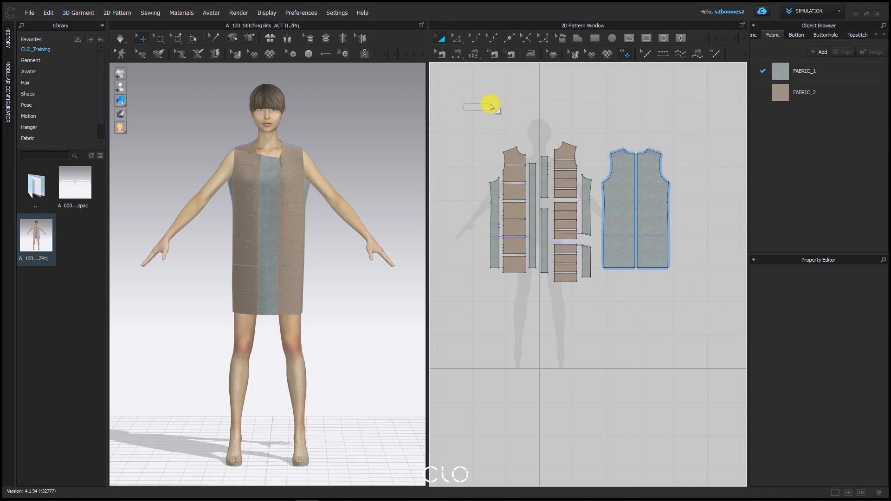
key(ctrl+a)
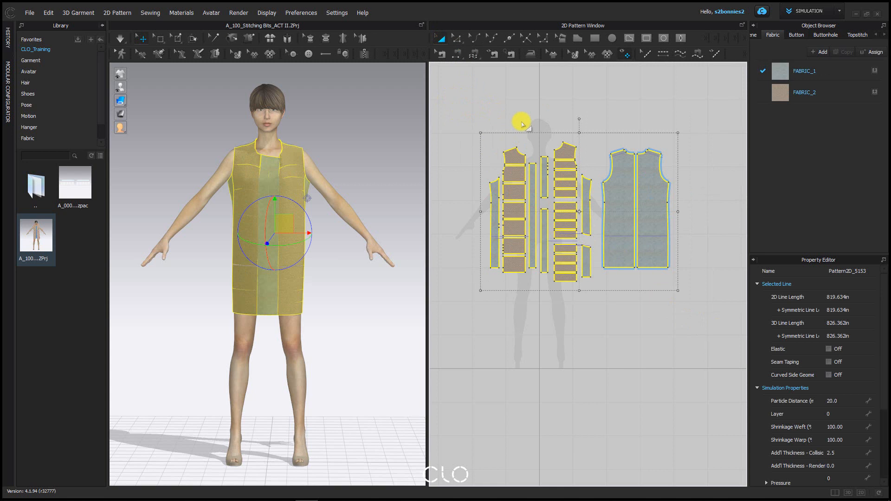
key(Delete)
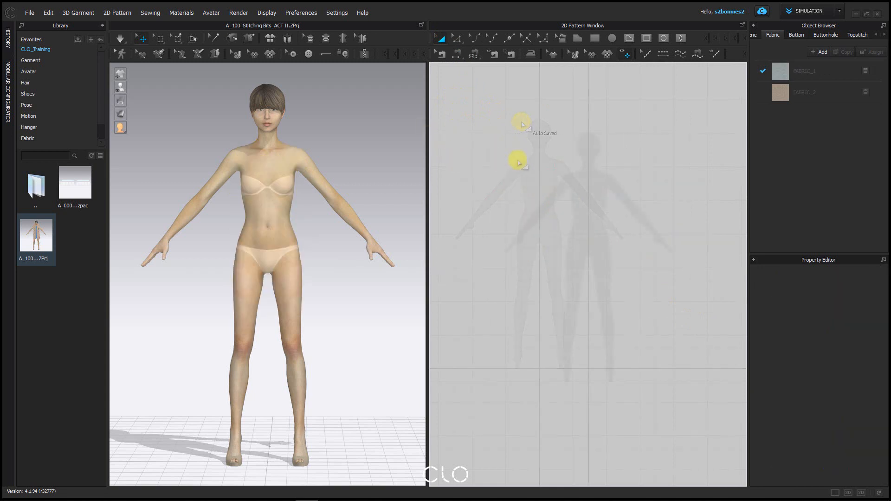
- Examine the avatar silhouette in the 2D pattern window at different zoom levels and view positions
drag(428, 106, 420, 100)
scroll(466, 196, down, 2)
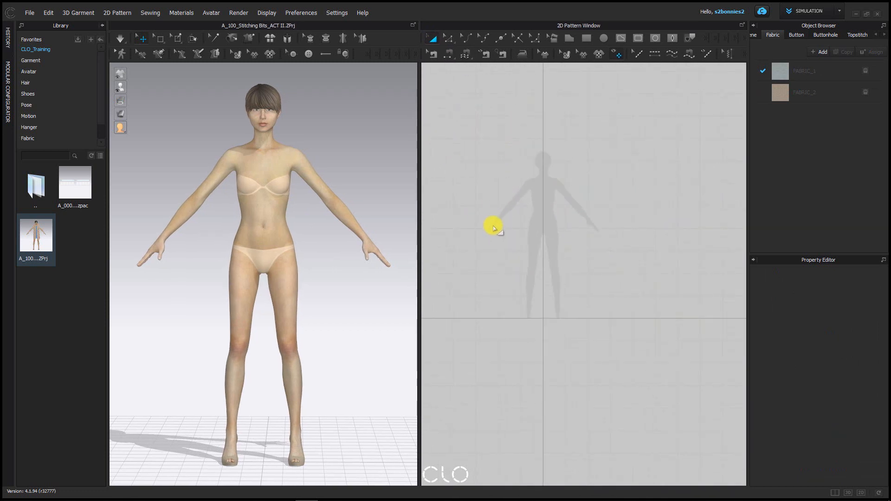
right_drag(492, 224, 541, 191)
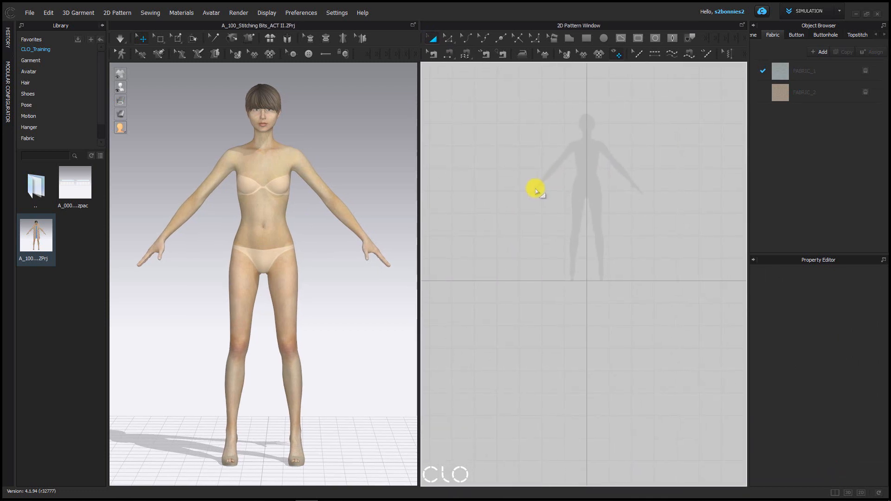
scroll(503, 228, up, 3)
right_drag(596, 224, 538, 293)
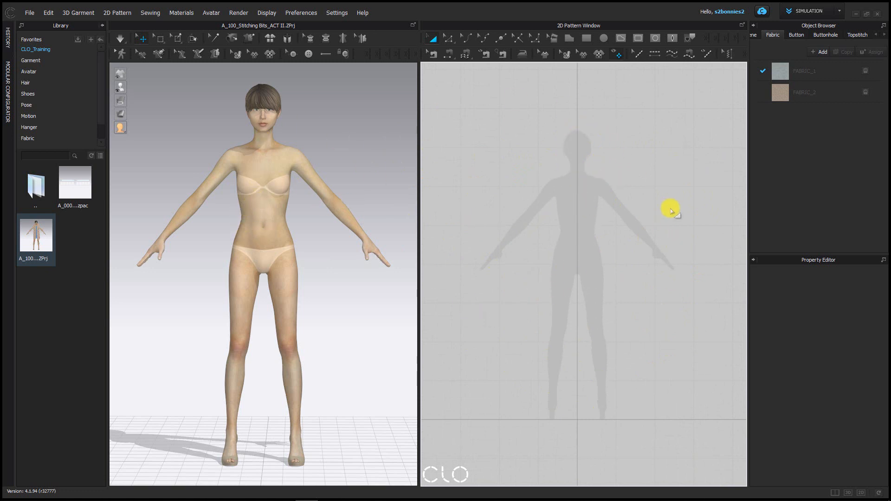
middle_drag(611, 255, 618, 283)
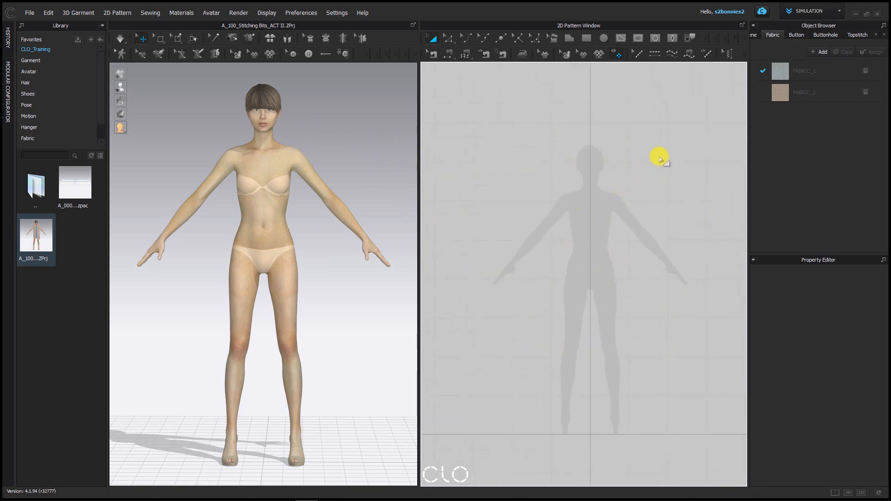
middle_drag(613, 293, 595, 227)
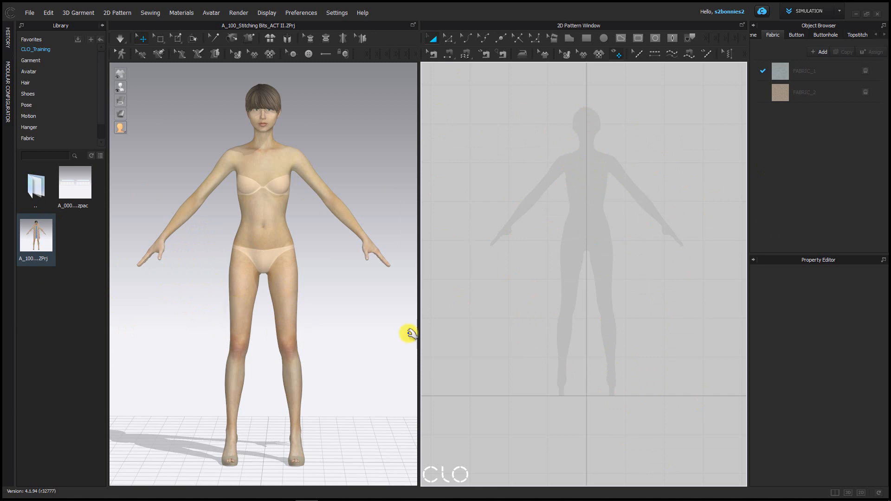
middle_drag(602, 282, 597, 271)
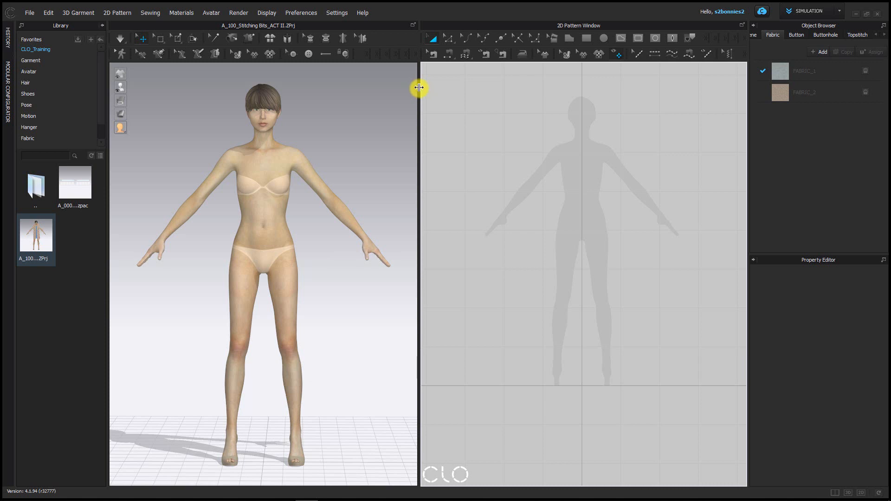
- Collapse the library and enlarge the 2D pattern workspace by narrowing the 3D window around the avatar
drag(419, 87, 342, 100)
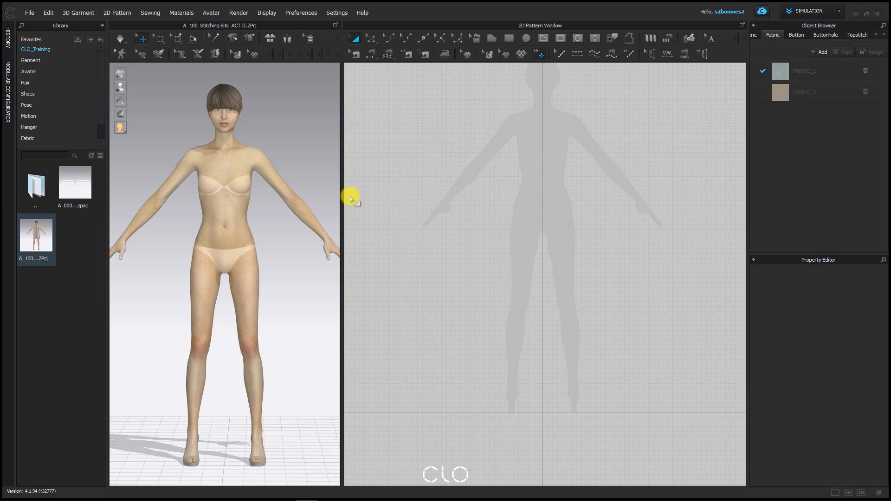
click(103, 26)
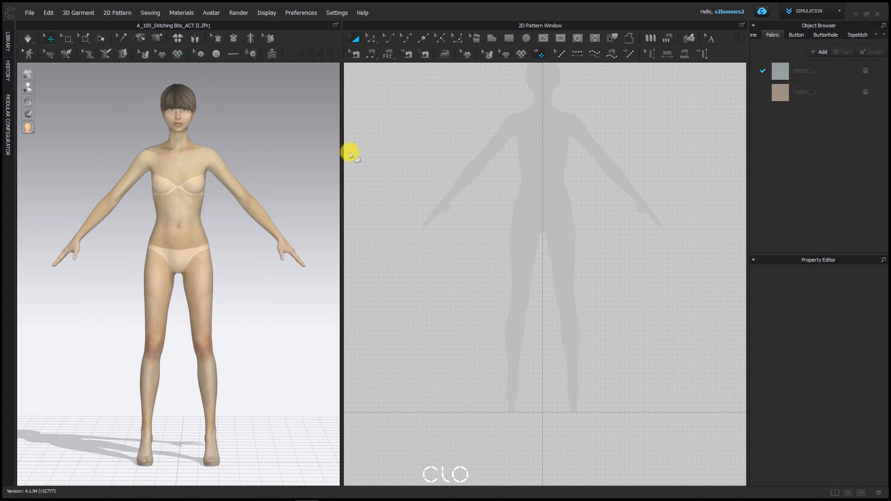
drag(341, 147, 98, 156)
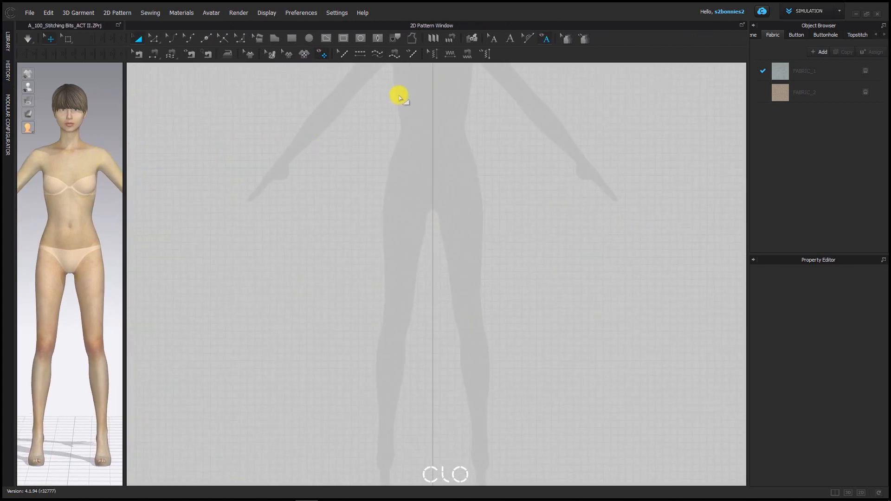
scroll(398, 107, down, 3)
scroll(398, 147, up, 3)
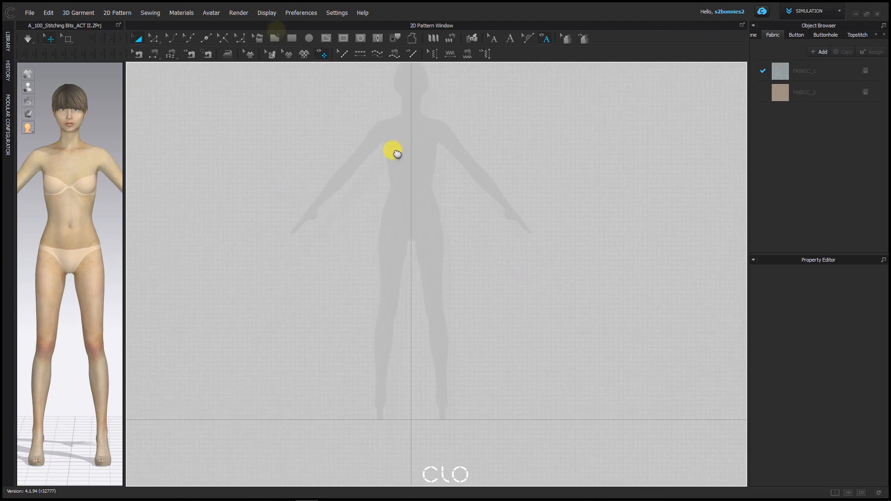
- Draw a closed, irregular eight-point polygon pattern beside the avatar silhouette's raised arm, with a perimeter of about 85 in
click(275, 38)
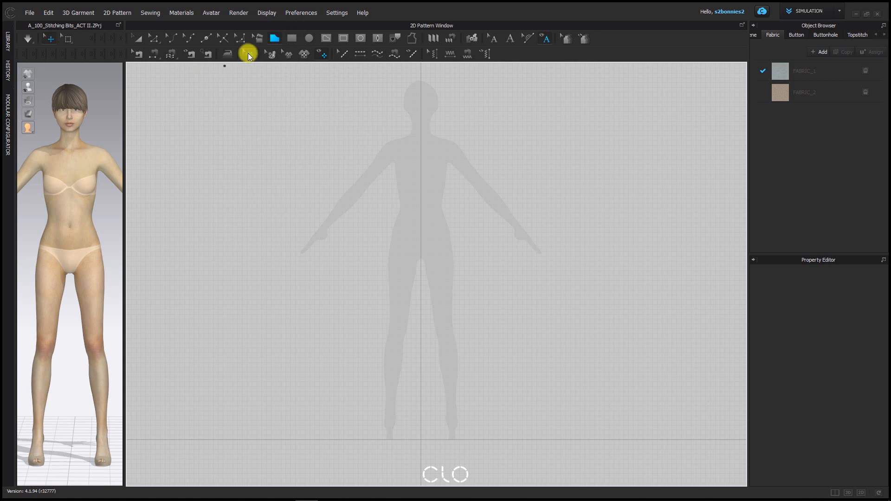
click(291, 104)
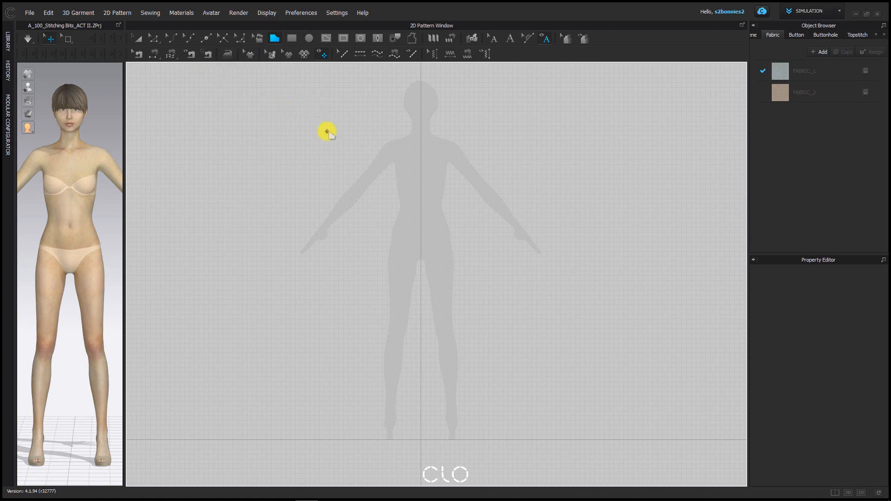
click(318, 104)
click(282, 107)
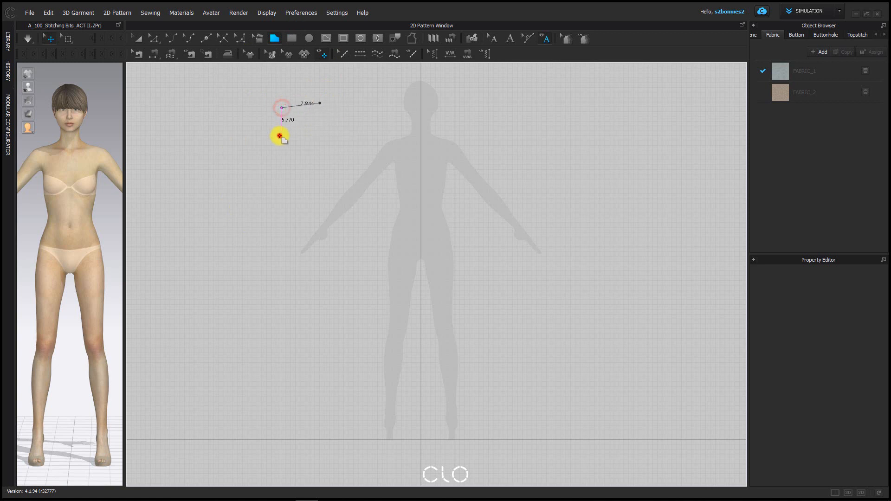
click(280, 136)
click(246, 177)
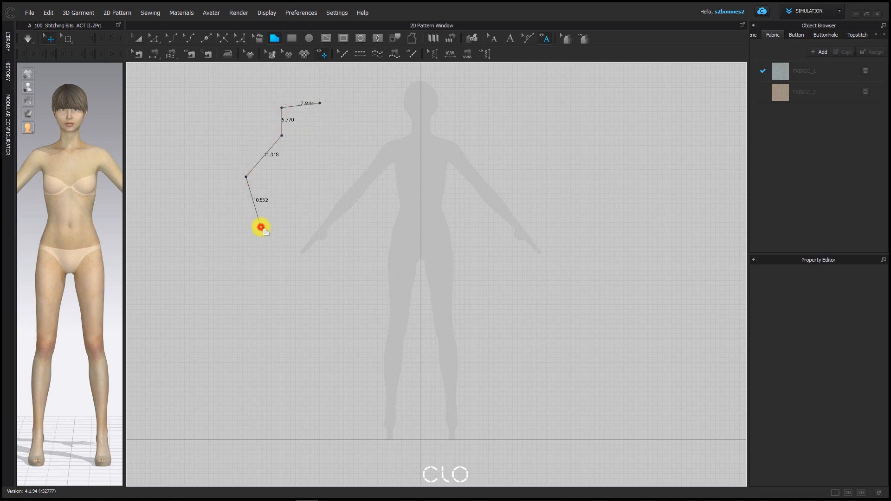
click(260, 227)
click(316, 262)
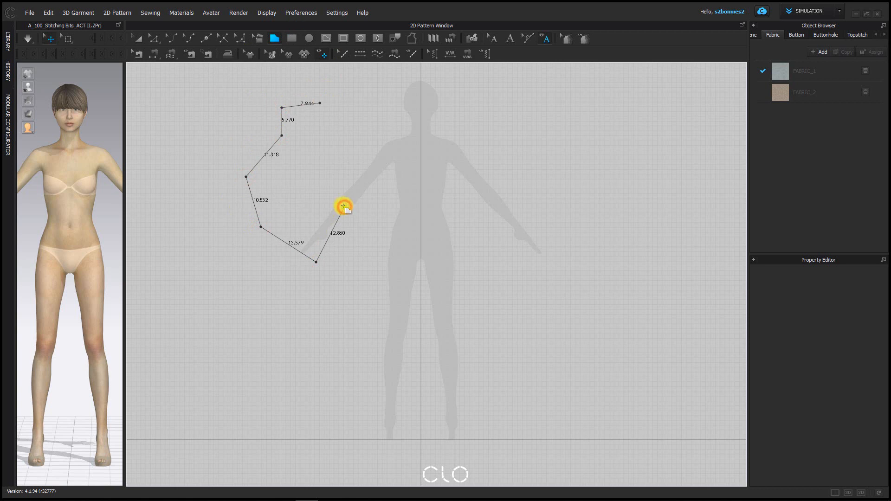
click(344, 207)
click(320, 163)
click(321, 103)
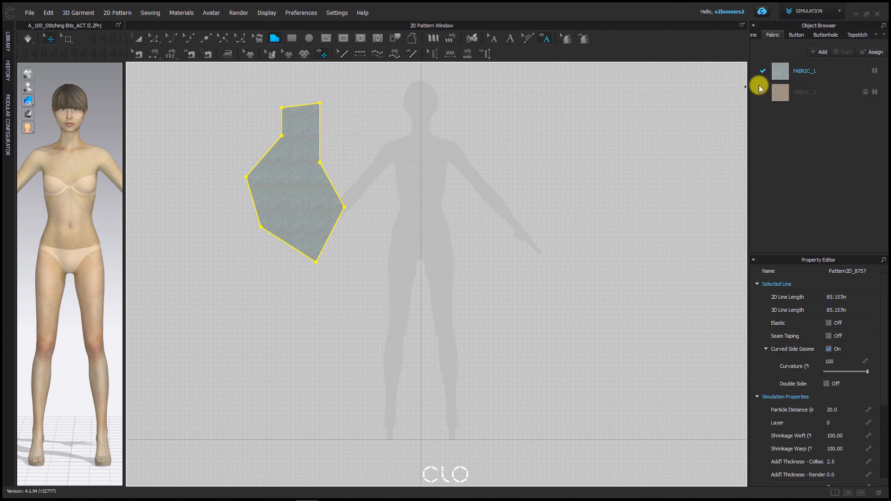
- Assign a new plain white fabric to the polygon pattern and delete FABRIC_1 and FABRIC_2
click(875, 53)
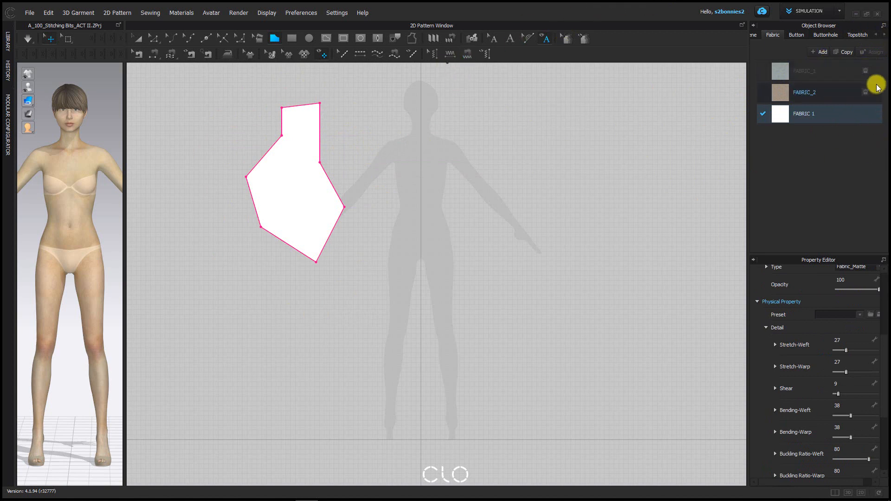
click(866, 71)
click(866, 72)
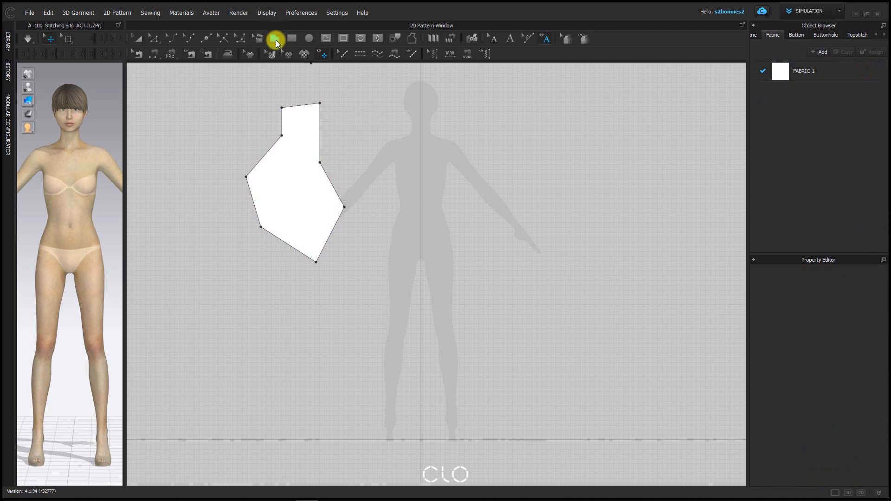
- Start a second polygon pattern with five points across the avatar silhouette and undo its last two points
click(445, 91)
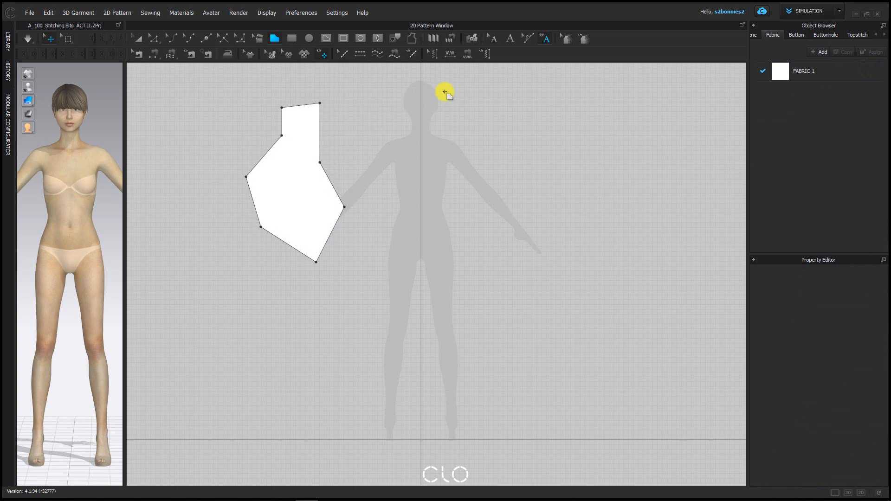
click(417, 95)
click(396, 128)
click(424, 176)
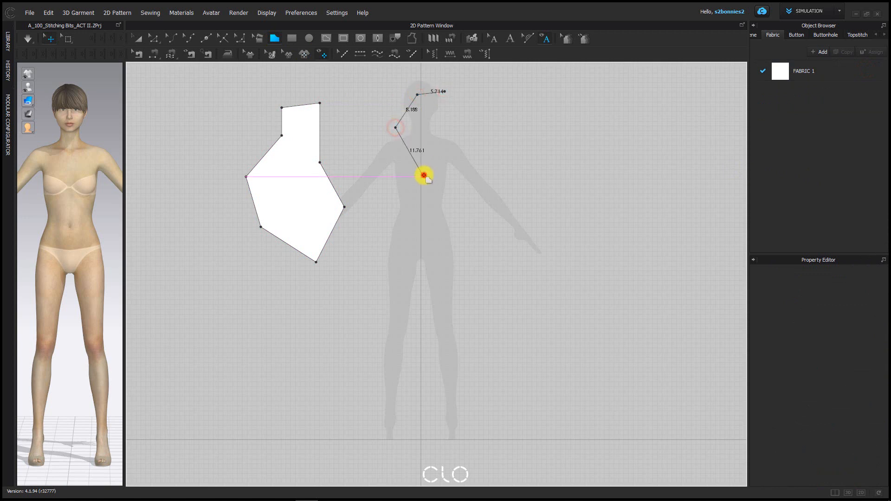
click(482, 188)
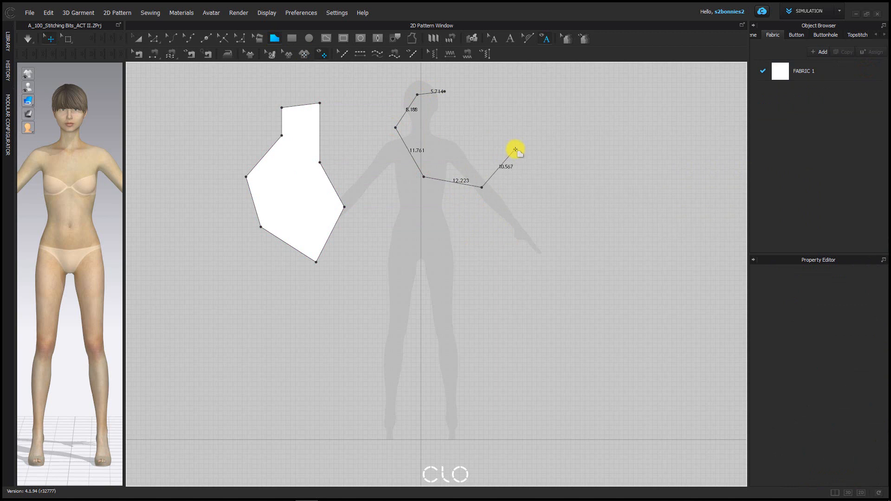
key(ctrl+z)
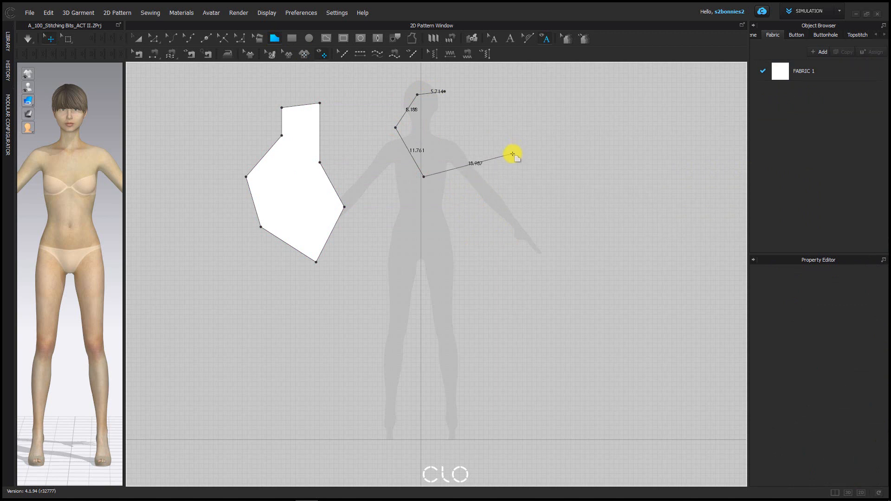
key(ctrl+z)
- Add three more points to the open polygon, across the silhouette's torso and arm, and undo the last two
click(398, 162)
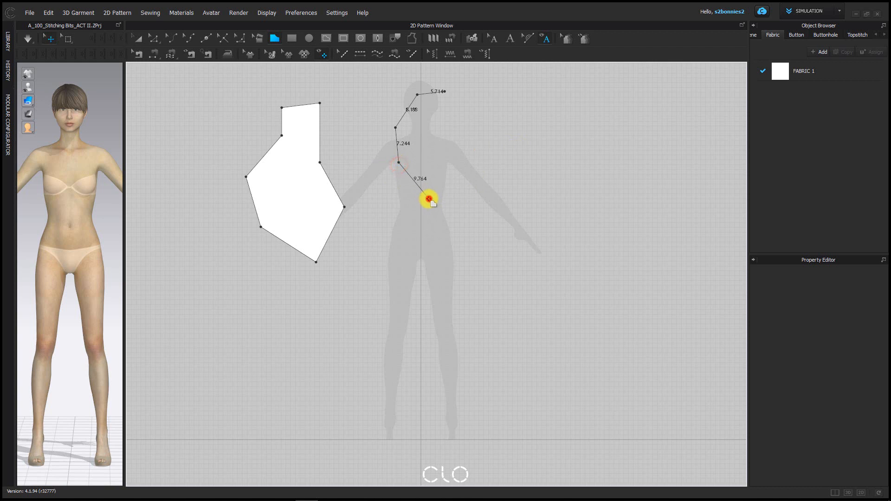
click(429, 200)
click(503, 217)
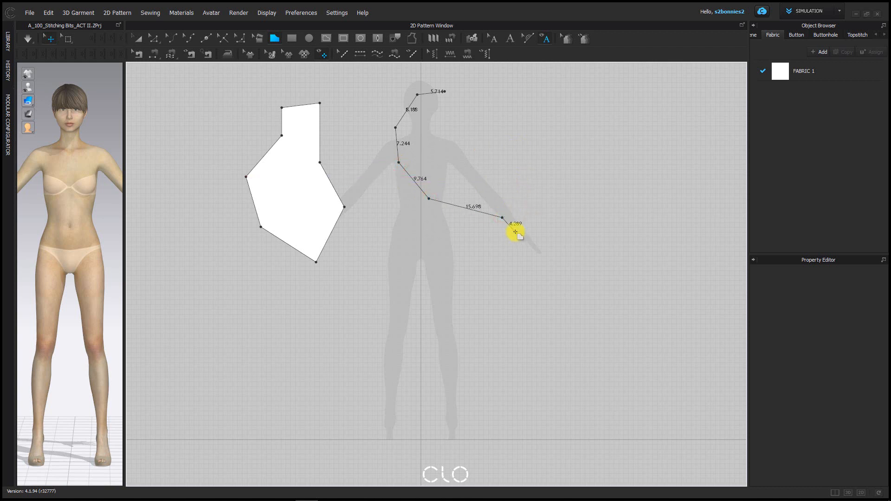
key(ctrl+z)
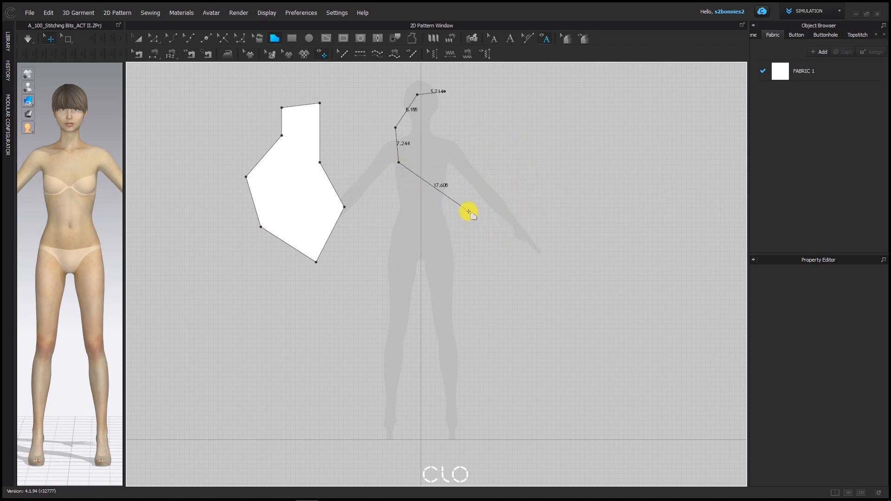
- Extend the open polygon down the silhouette's side with two more points and discard the whole unfinished outline
click(396, 202)
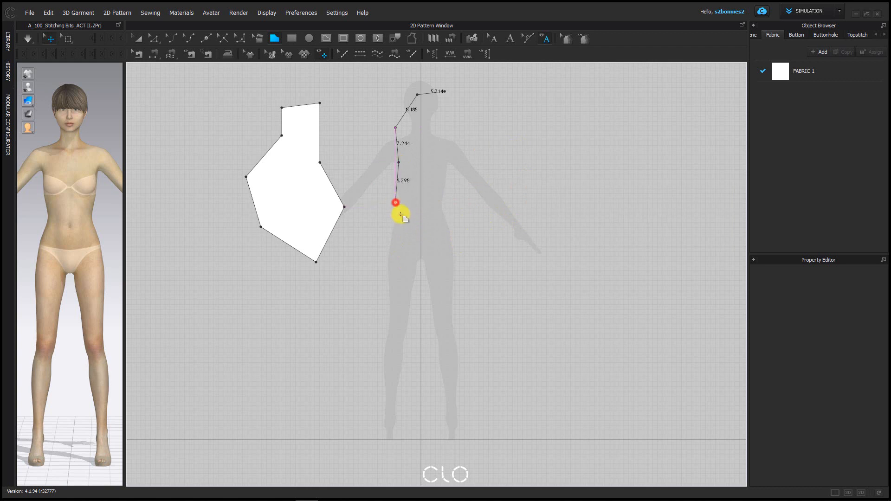
click(394, 241)
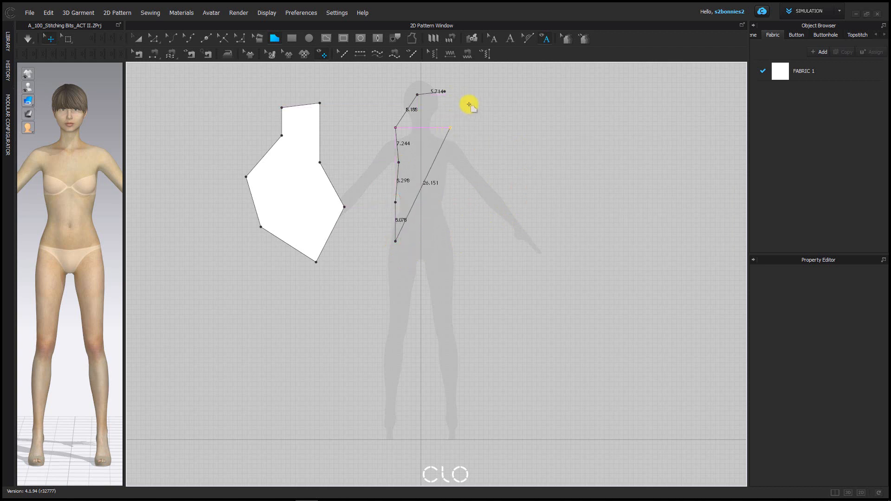
right_drag(519, 68, 522, 109)
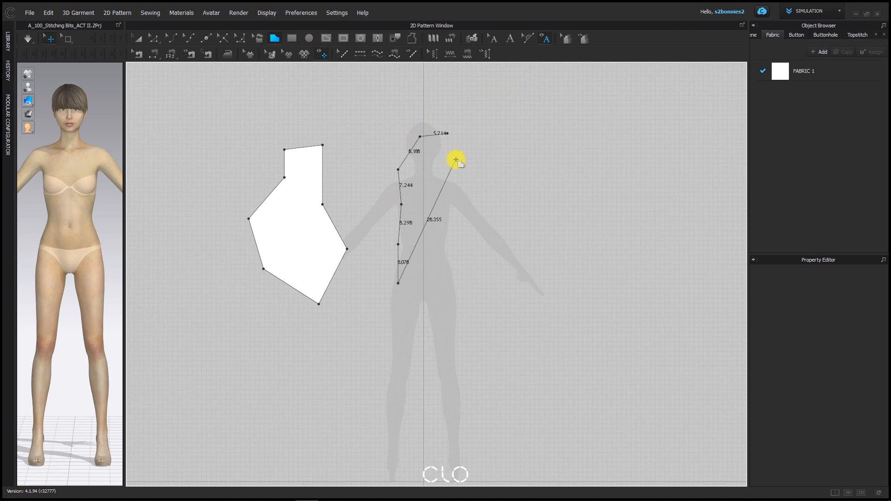
key(Escape)
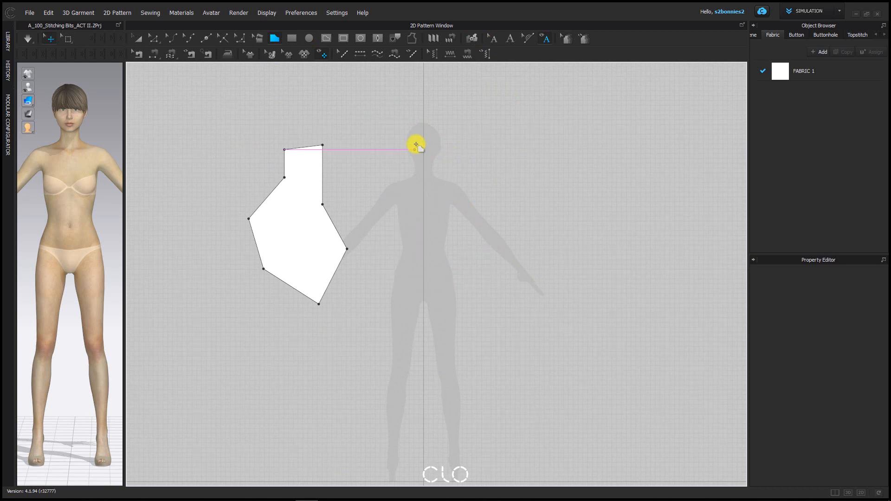
- Start a new polygon pattern at the silhouette's head with a perfectly horizontal first segment about 9.8 in long
click(406, 138)
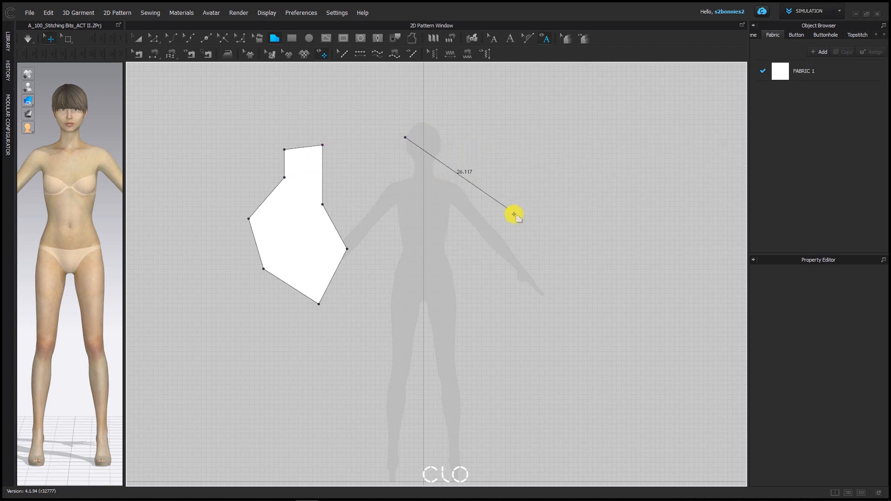
click(478, 150)
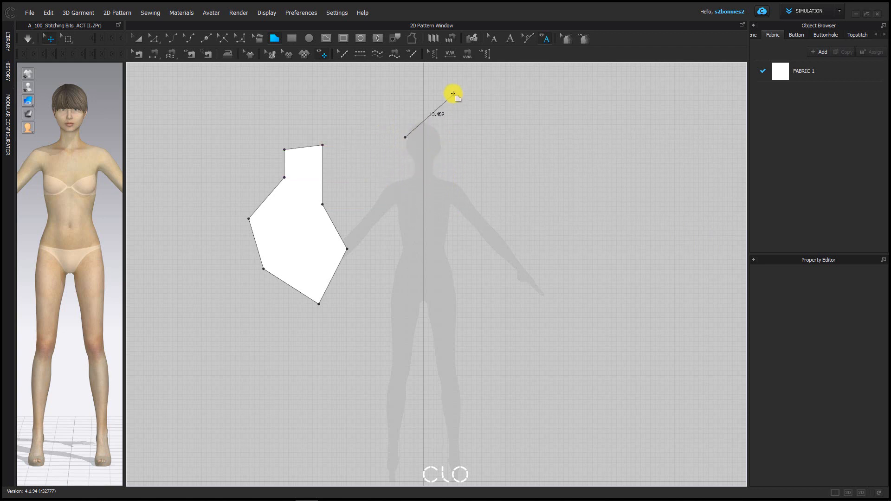
key(shift)
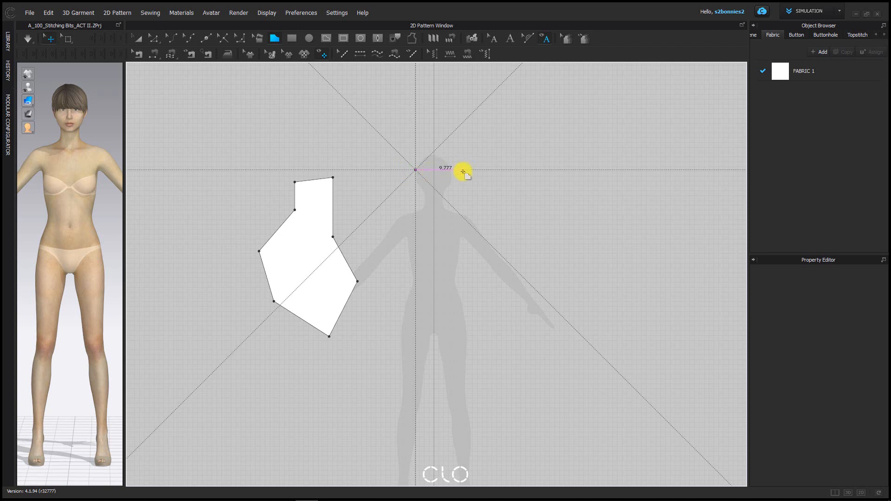
click(463, 171)
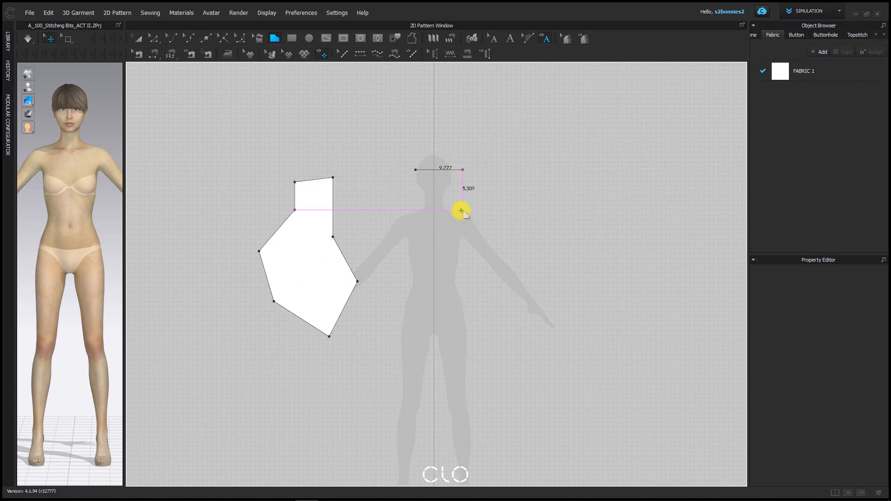
- Add a vertical segment going down from the horizontal one, with an exact length of 5 in
key(shift)
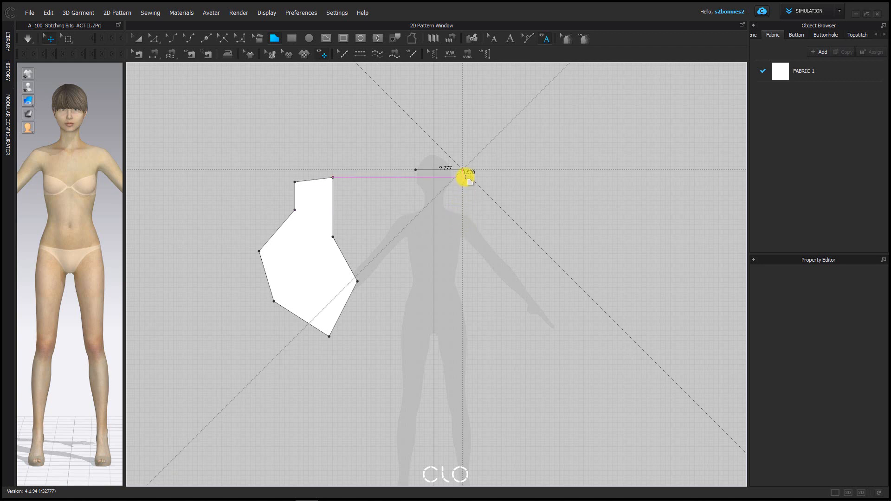
right_click(461, 211)
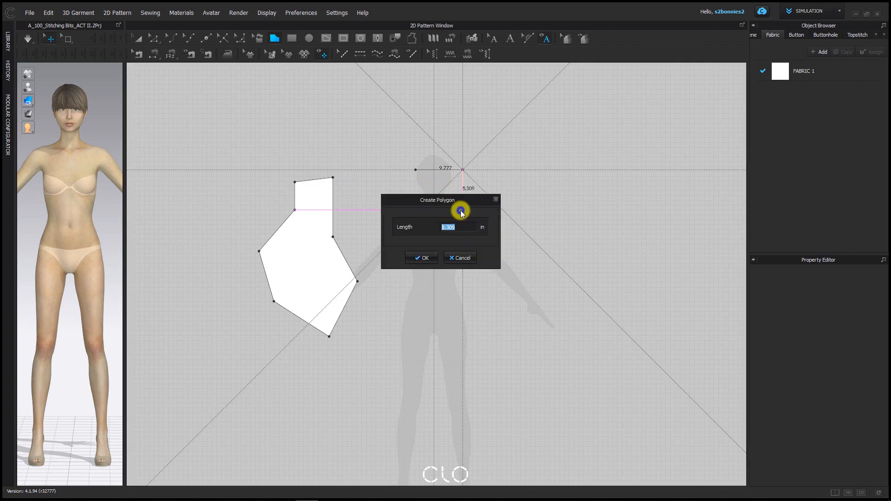
drag(438, 183, 371, 185)
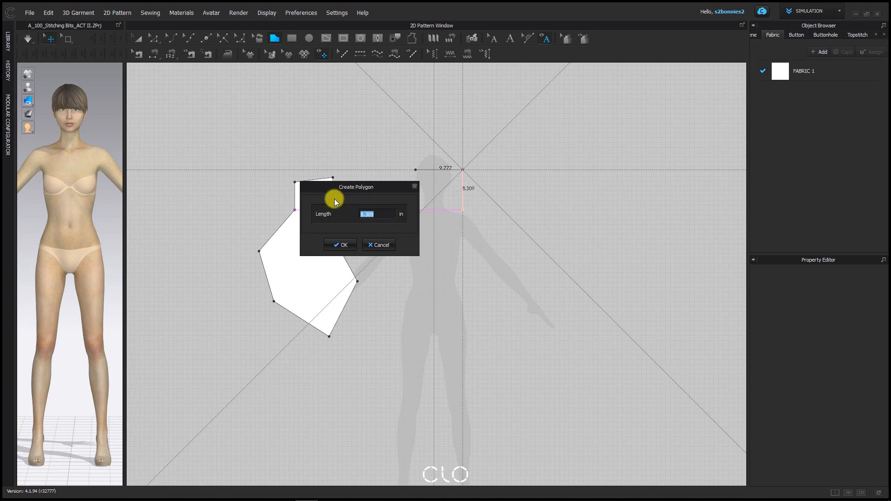
text(5)
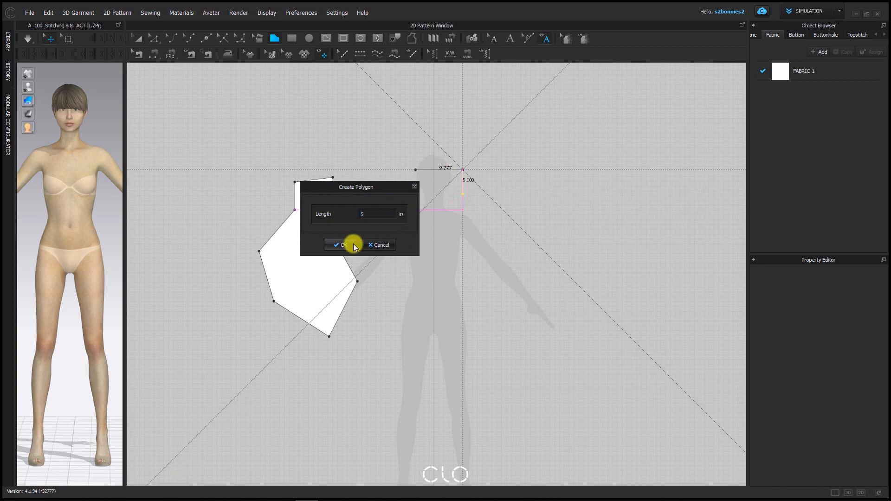
click(360, 246)
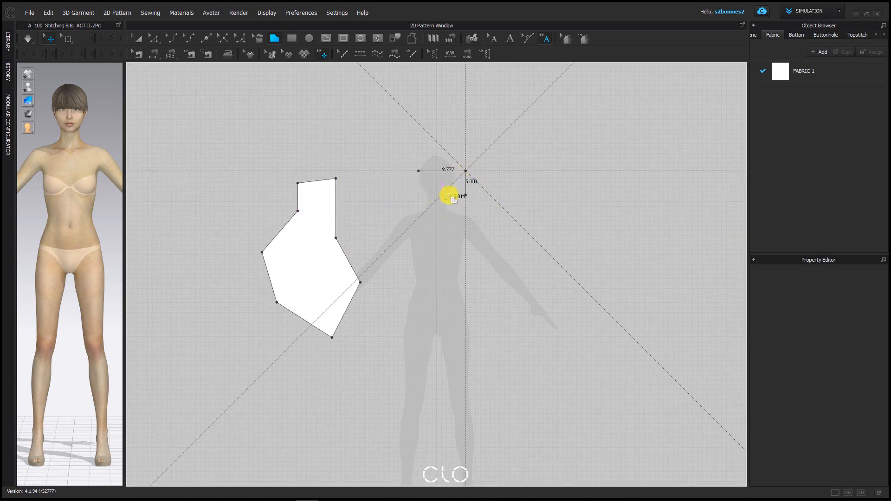
- Add three straight segments down past the silhouette's arm, about 7.8 in, 8.7 in and 7.6 in long
click(488, 225)
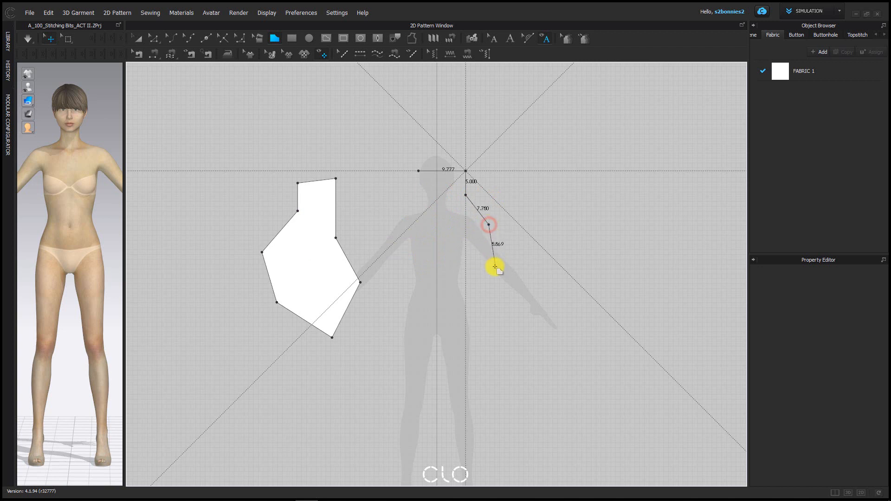
click(495, 267)
click(473, 296)
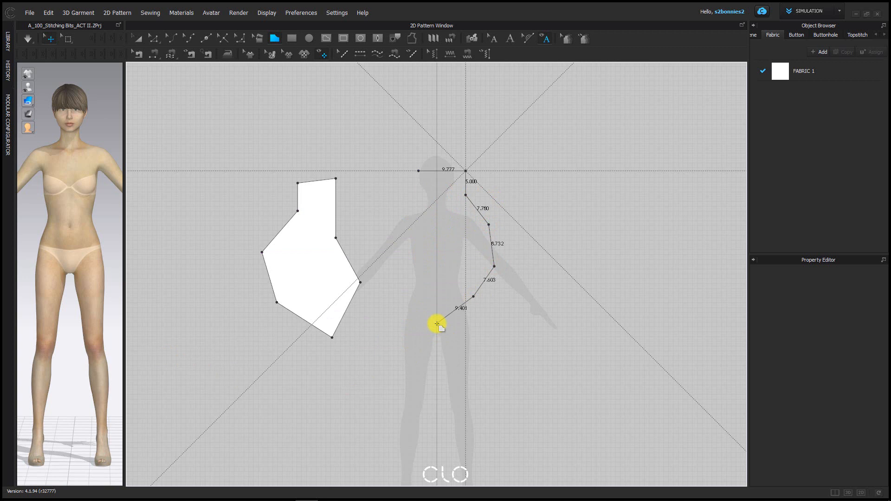
- Continue the outline with a smooth curve about 34 in long through four curve points across the thighs, ending beside the opposite hip
ctrl+click(477, 317)
scroll(518, 334, up, 5)
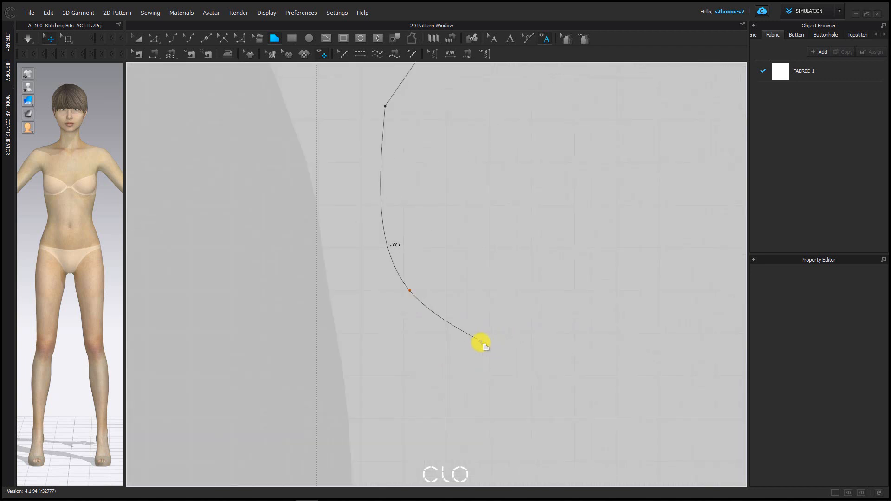
scroll(421, 341, down, 4)
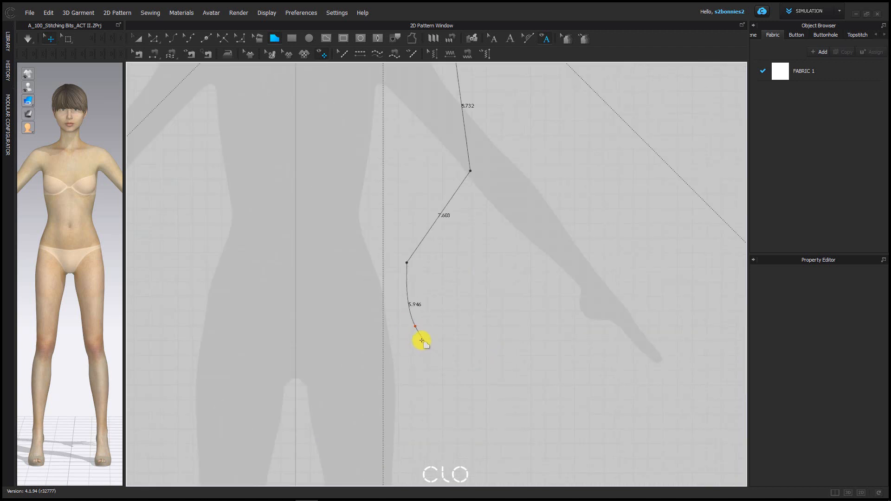
scroll(422, 340, down, 3)
middle_drag(421, 350, 452, 358)
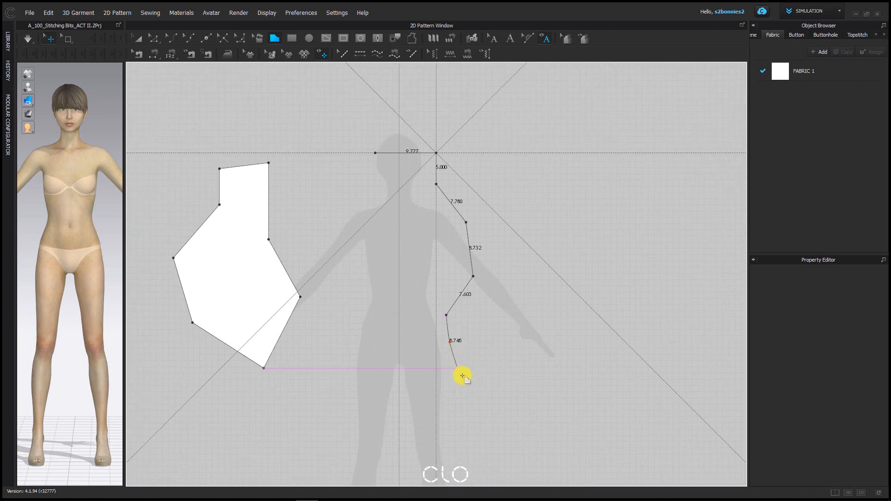
click(430, 373)
click(382, 391)
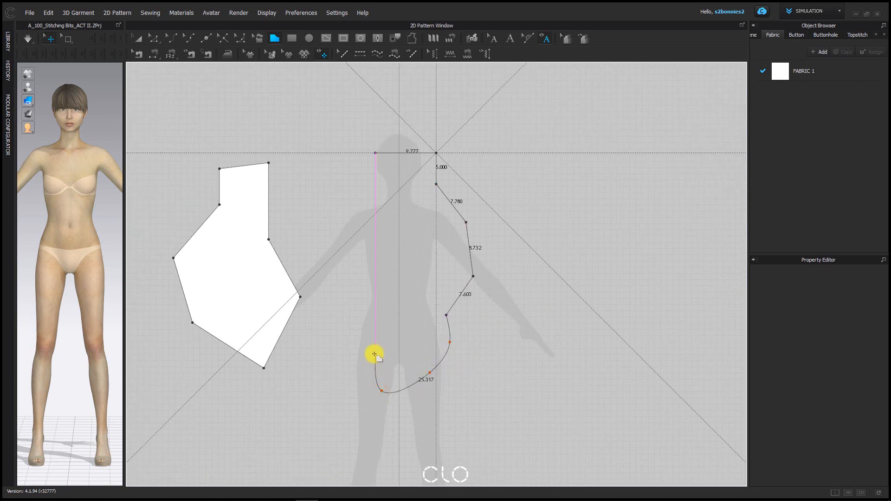
click(375, 355)
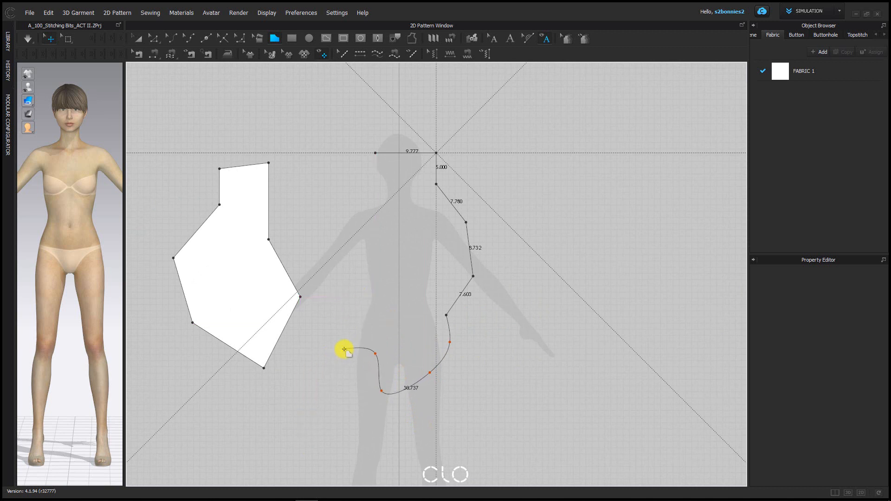
click(339, 315)
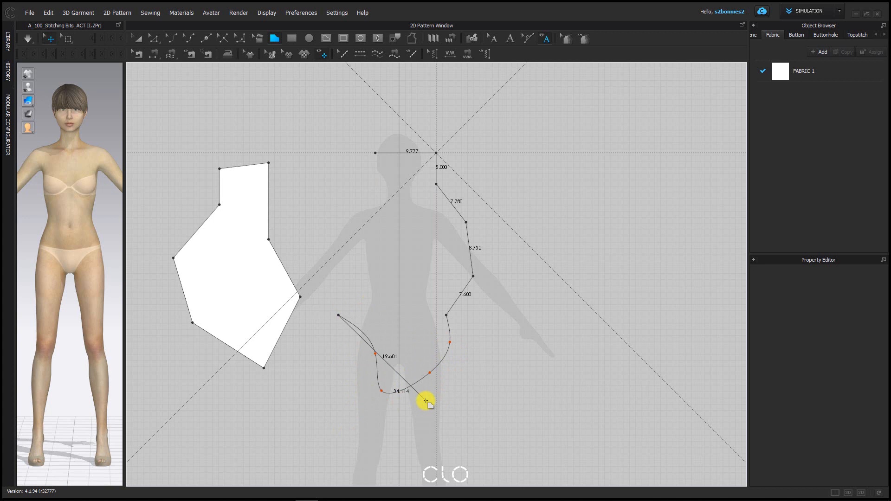
- Add six Bezier-curved points from the hip up past the head, add one straight point, and close the polygon at its starting point
middle_drag(470, 248, 410, 253)
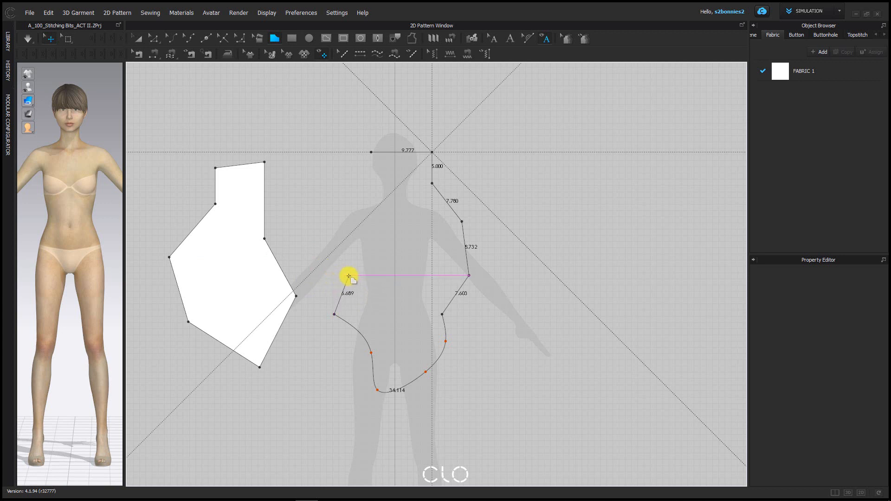
drag(339, 271, 374, 296)
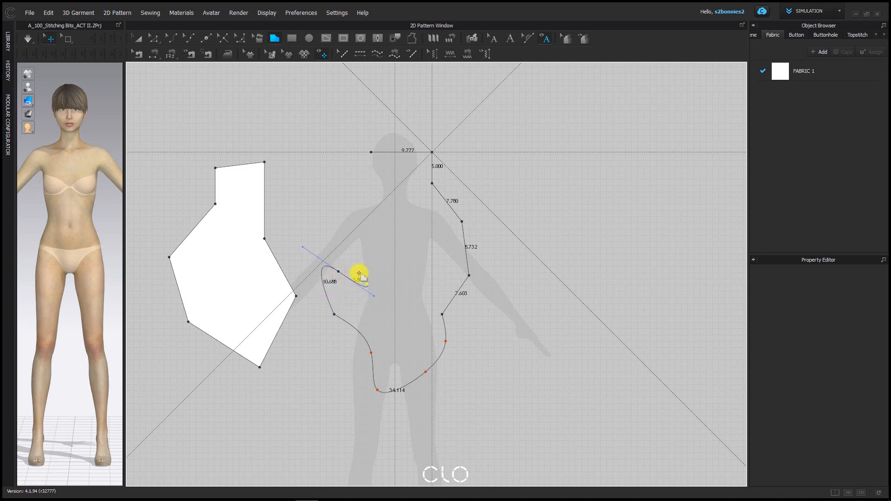
click(362, 257)
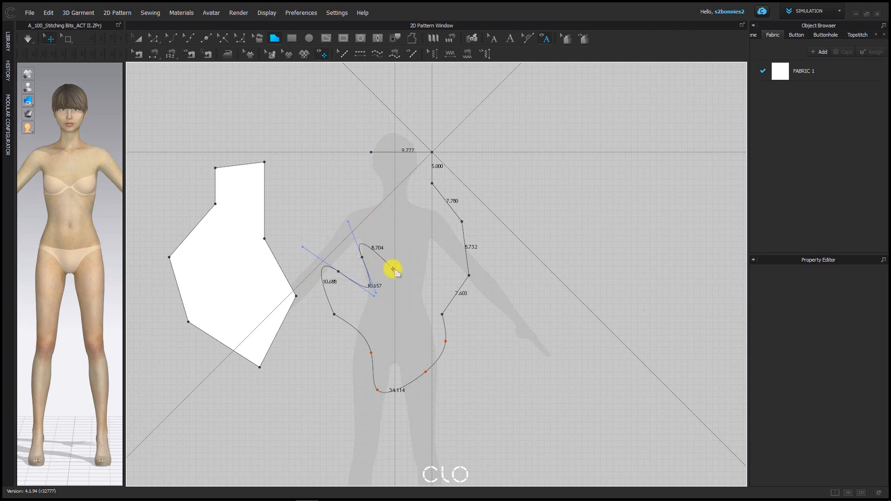
drag(339, 204, 319, 212)
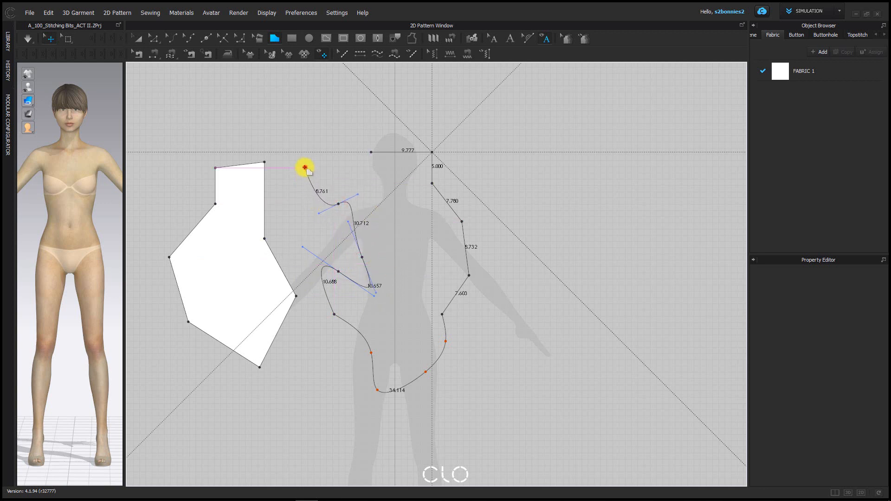
drag(305, 167, 298, 183)
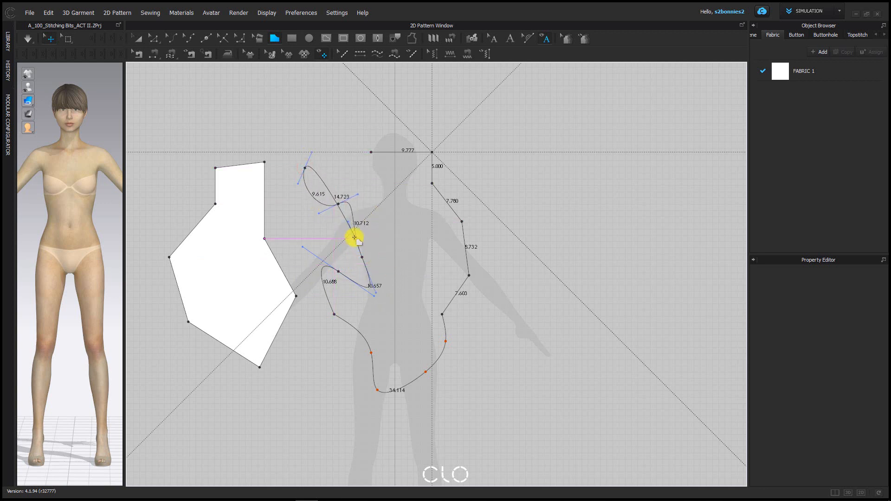
drag(313, 128, 346, 138)
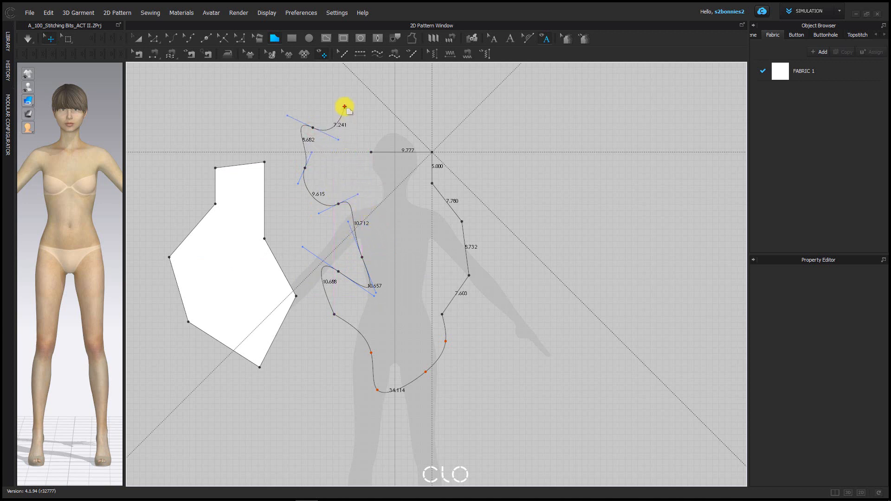
drag(344, 105, 334, 89)
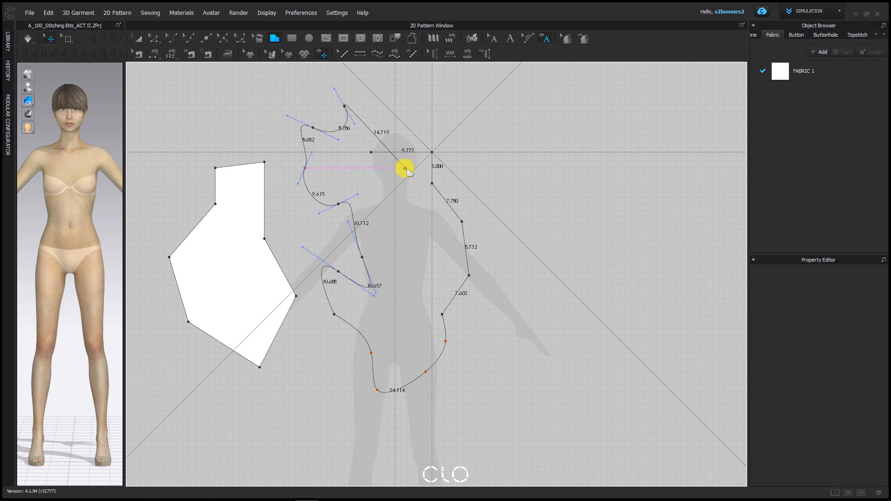
click(355, 97)
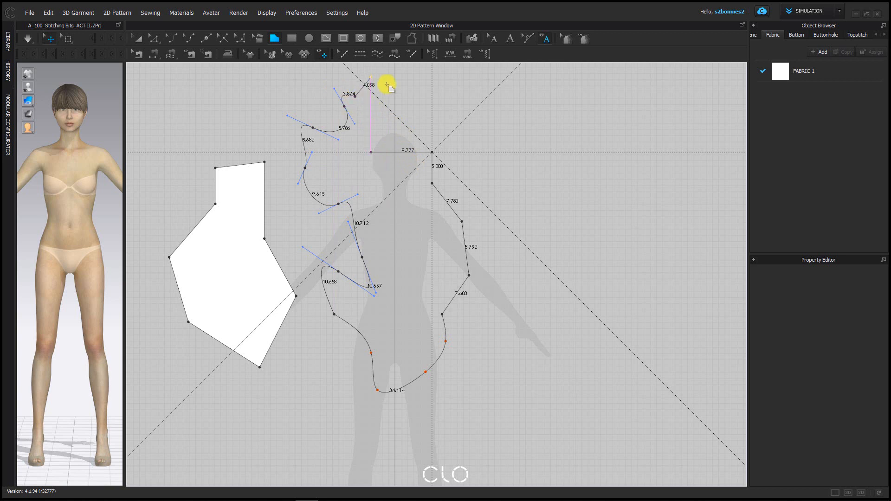
click(372, 153)
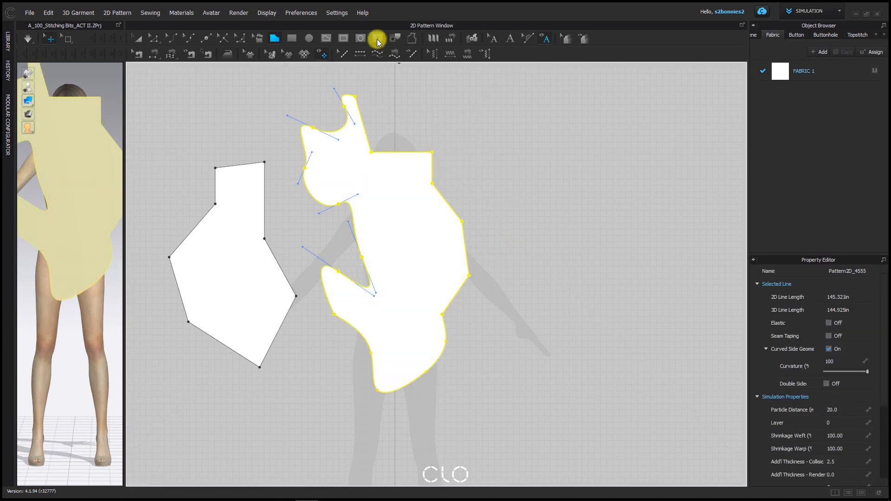
- Draw a freehand rectangle pattern beside the silhouette's head, about 47.4 in around its perimeter
click(292, 38)
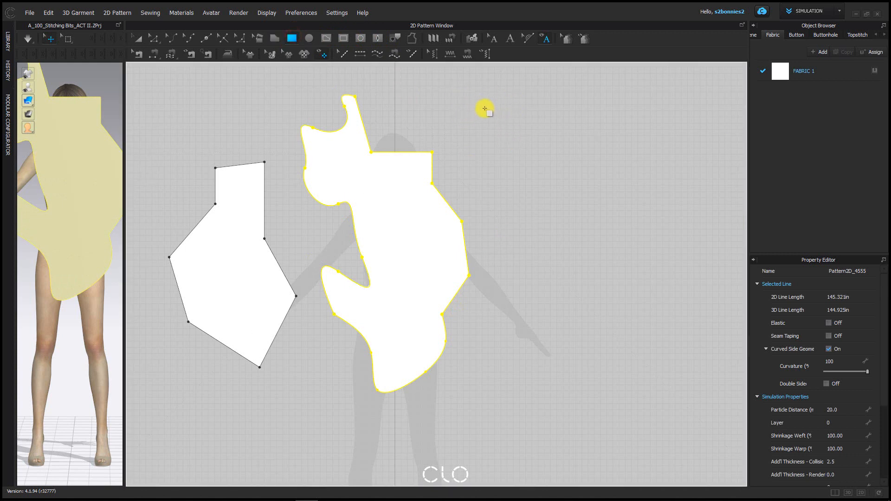
drag(477, 109, 576, 159)
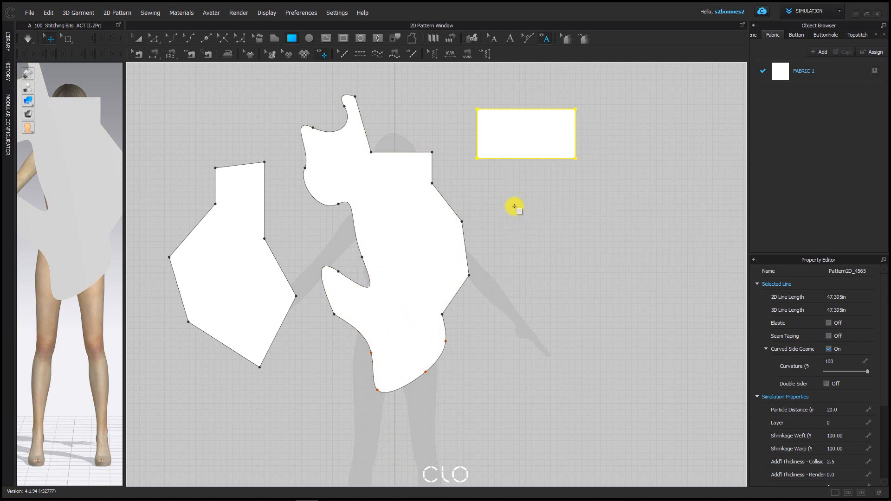
- Define a second rectangle below the first by exact size, with width 20 in and height 15 in
click(517, 204)
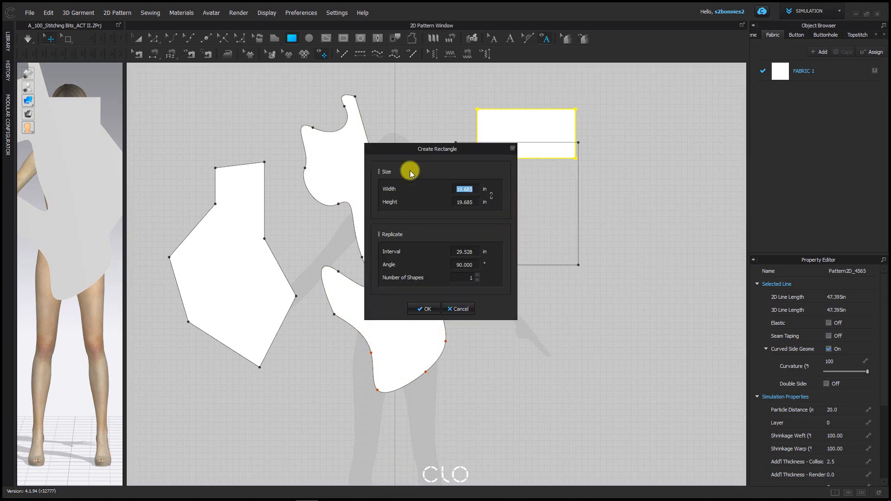
drag(441, 152, 367, 119)
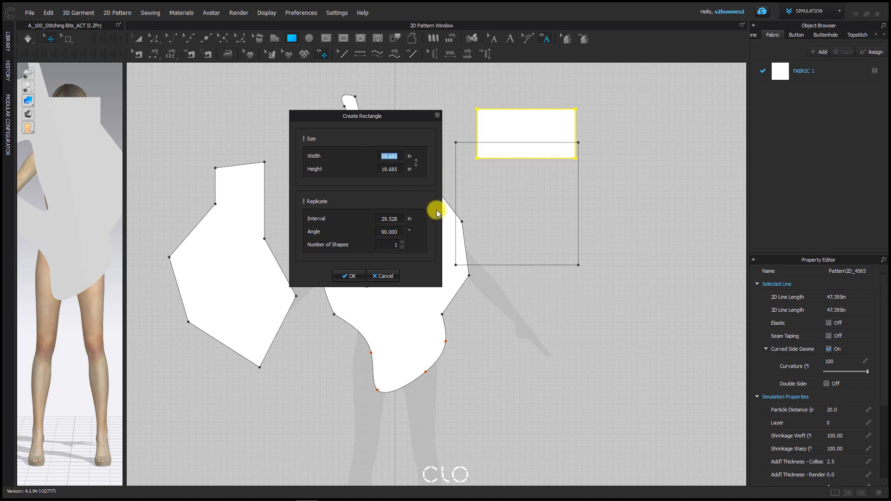
text(20)
key(Tab)
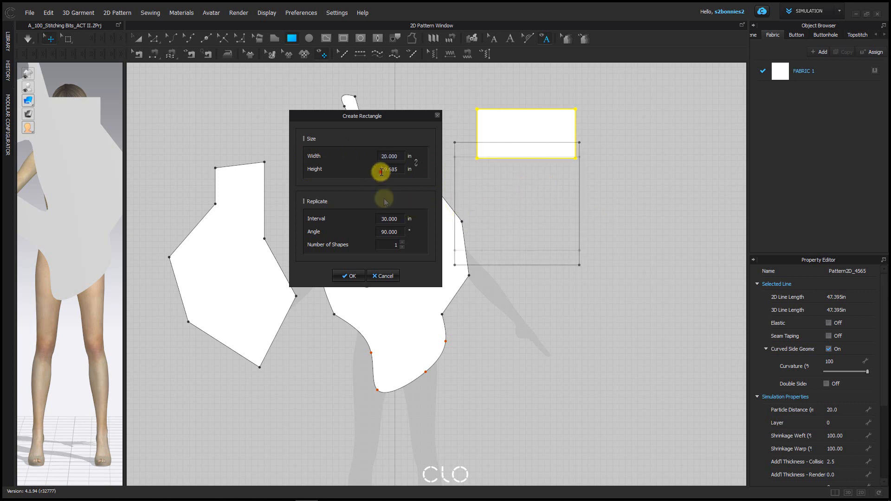
text(15)
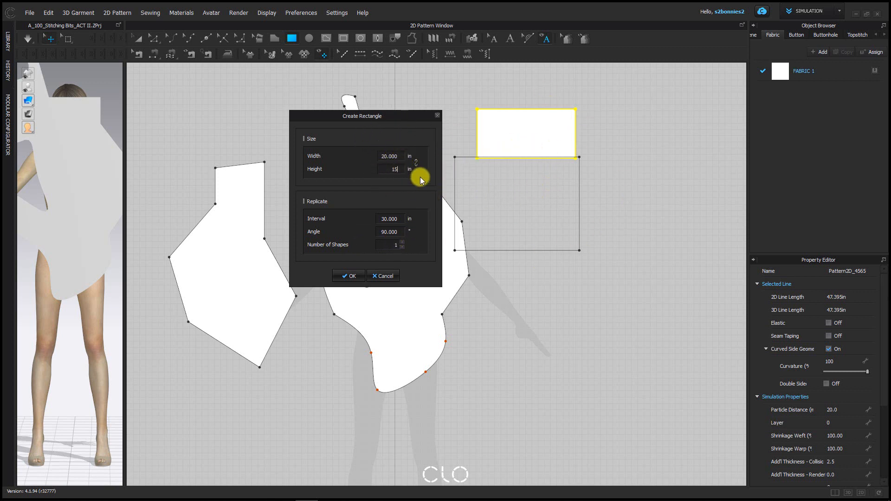
- Try replicating the rectangle as 2 shapes, set the number of shapes back to 1, and create the rectangle
click(402, 249)
text(2)
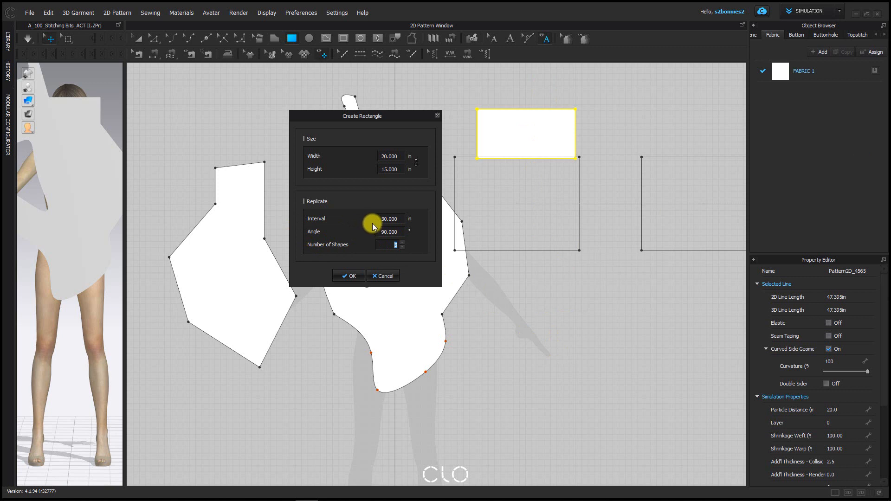
click(404, 248)
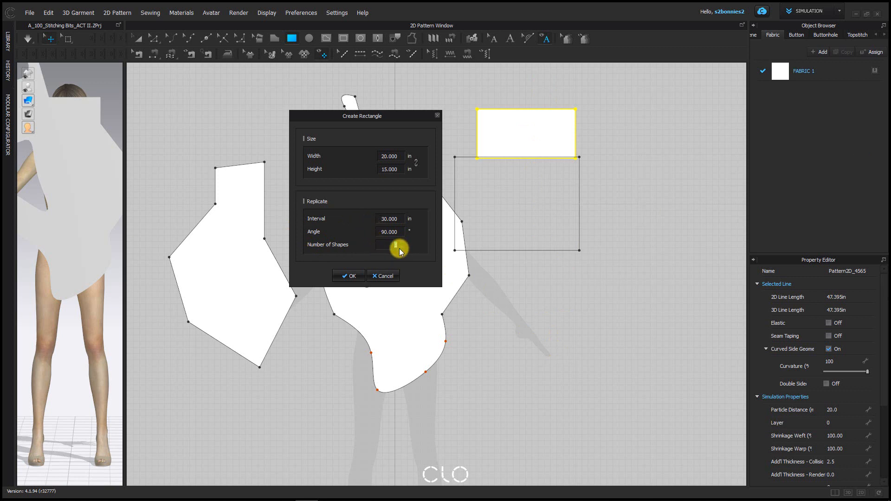
click(352, 277)
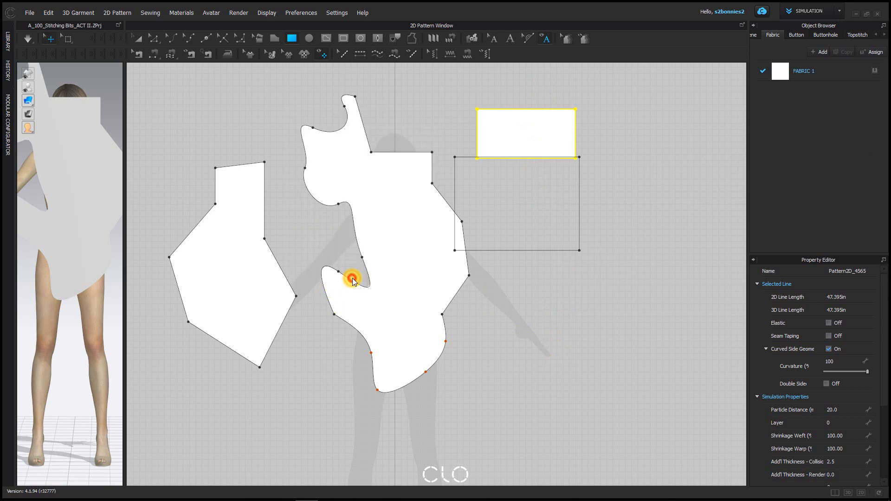
click(352, 278)
click(461, 310)
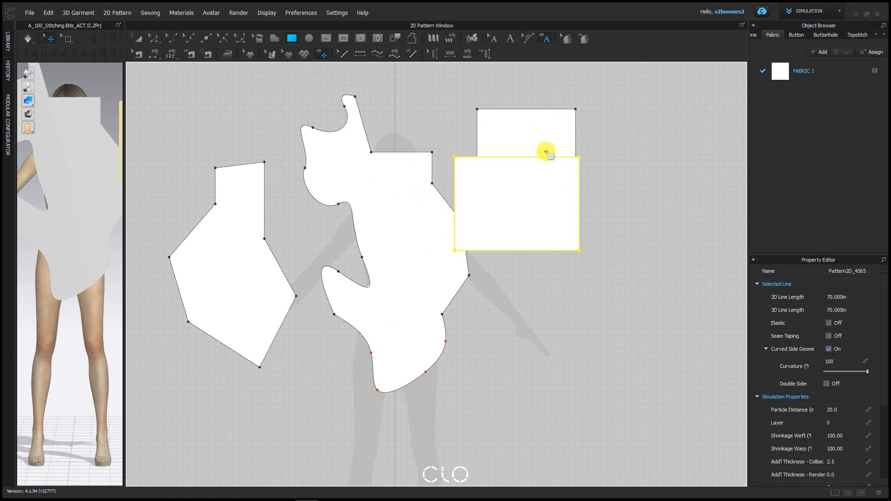
click(252, 100)
click(471, 308)
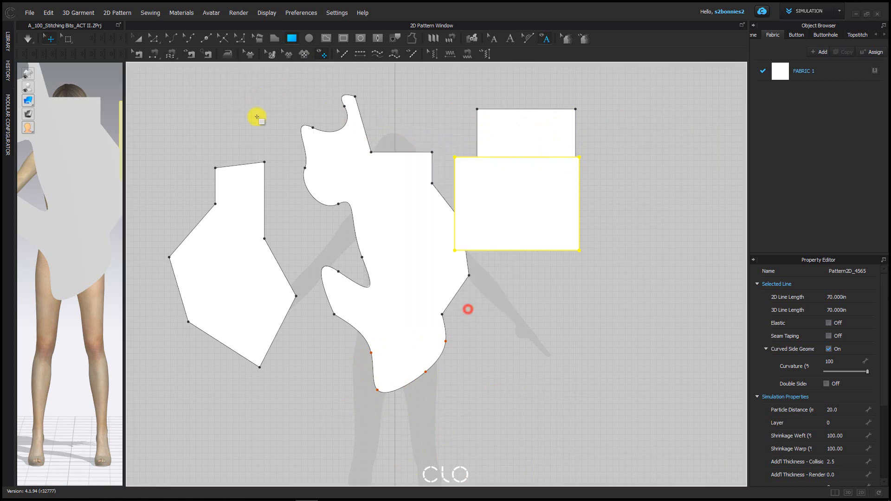
- Check the length of the lower rectangle's vertical edge nearest the silhouette with the Edit Pattern tool, and clear the selection
click(158, 38)
click(415, 95)
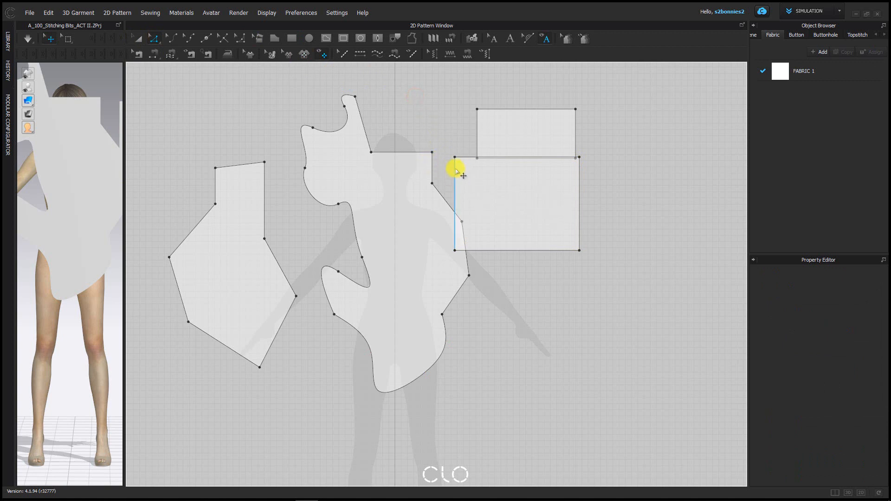
click(456, 169)
click(456, 156)
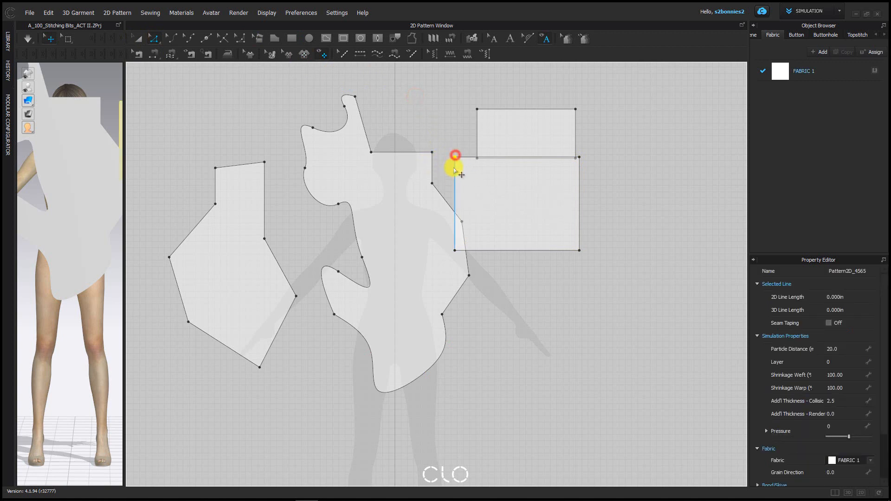
click(455, 170)
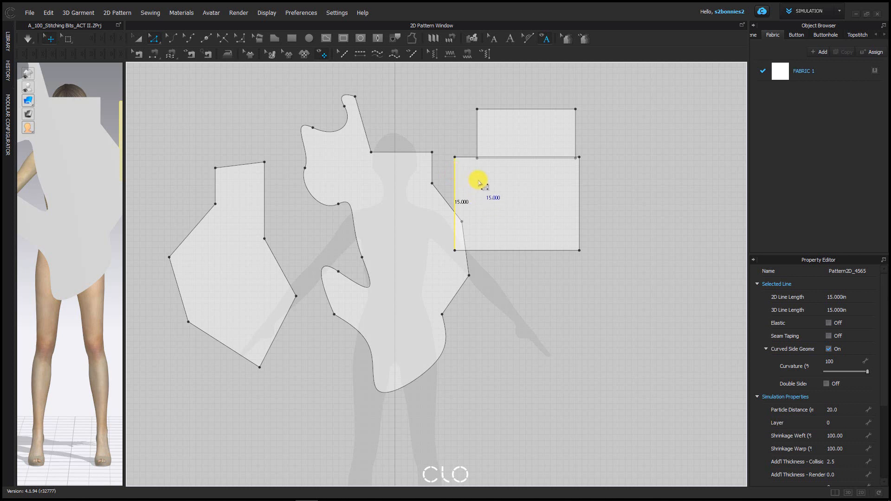
click(480, 181)
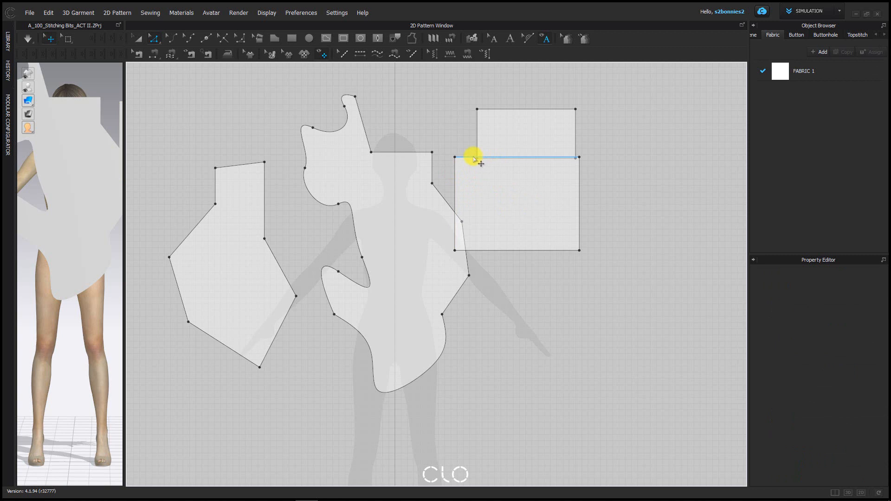
- Measure the combined length of the lower rectangle's upper, outer vertical and lower edges, and clear the selection
click(474, 158)
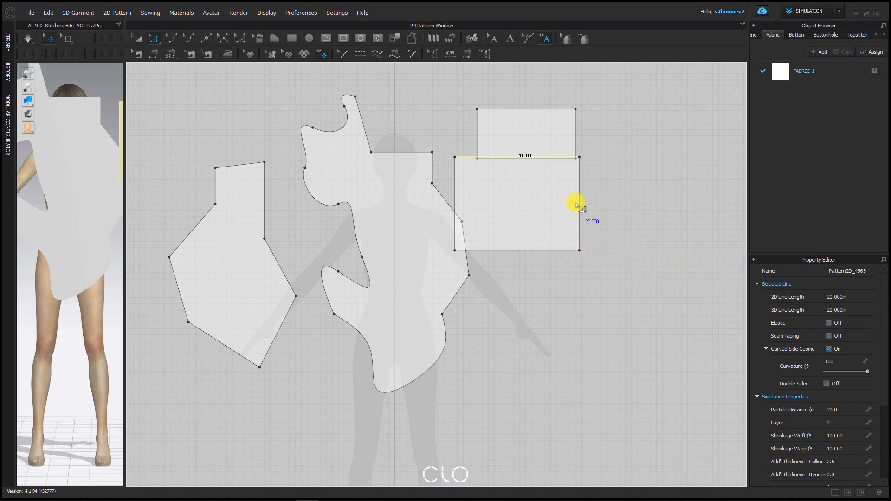
shift+click(580, 202)
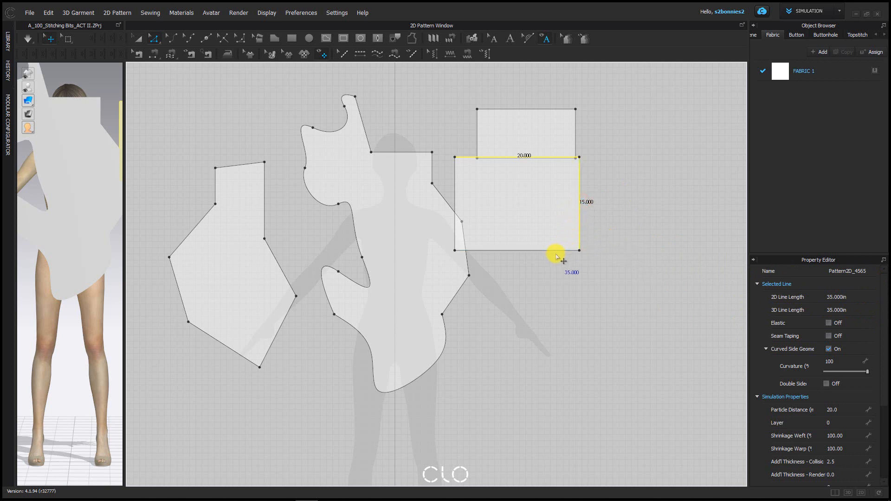
shift+click(554, 253)
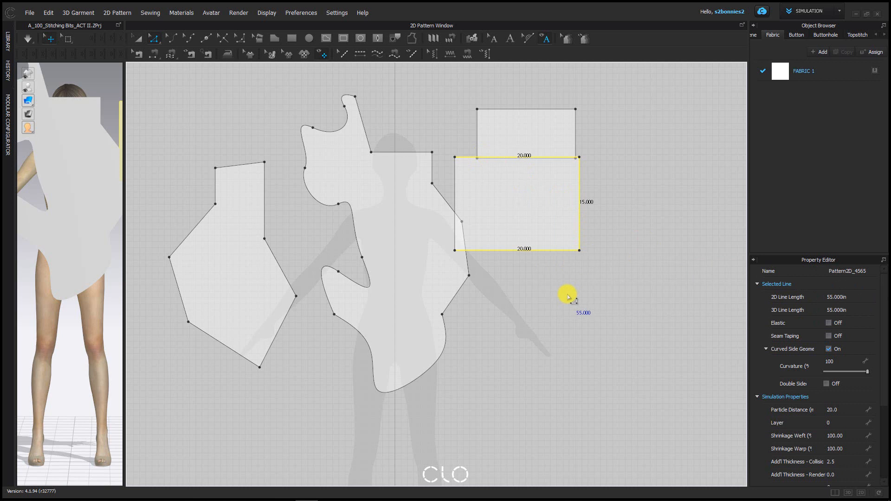
click(547, 295)
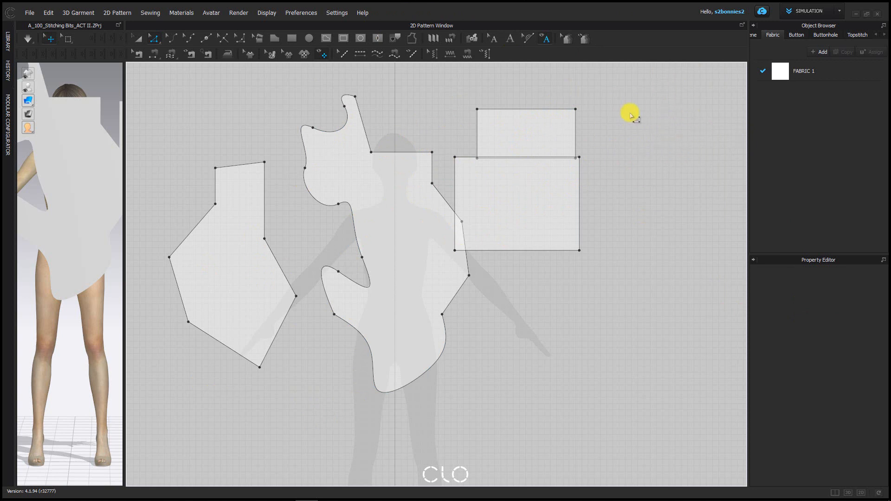
- Show the line lengths on all patterns, inspect the edge lengths, and hide the line lengths again
right_click(648, 146)
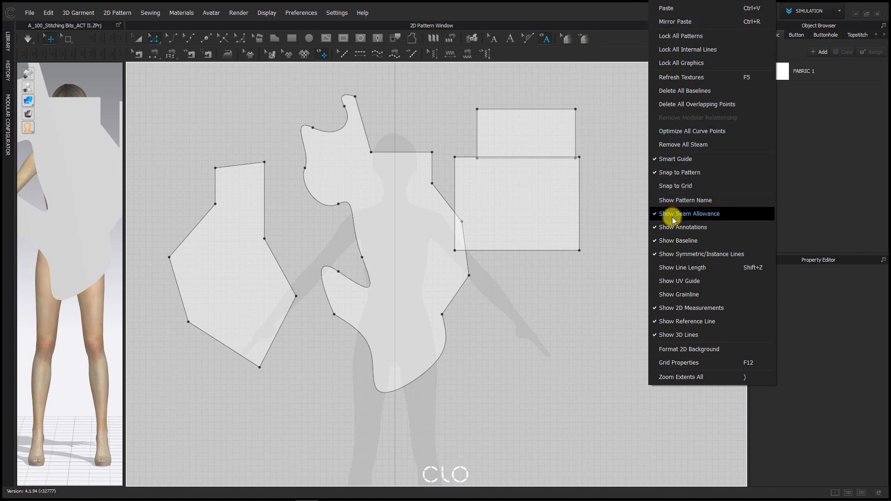
click(695, 269)
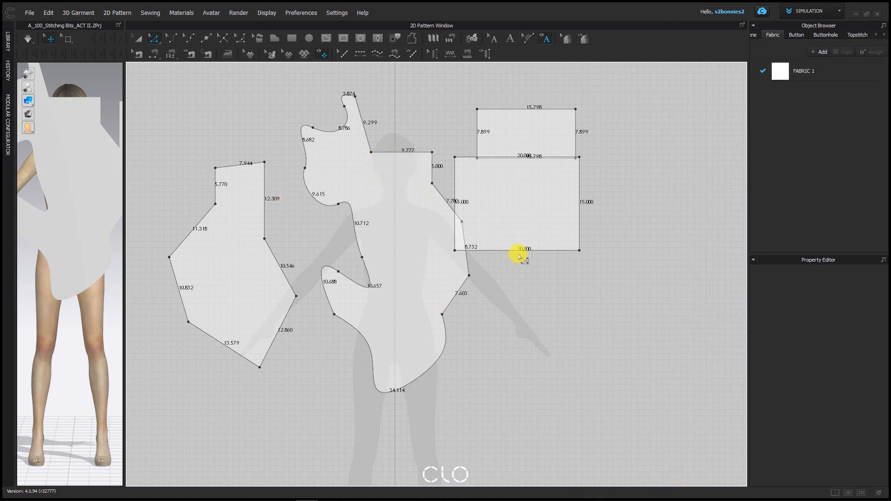
right_click(669, 344)
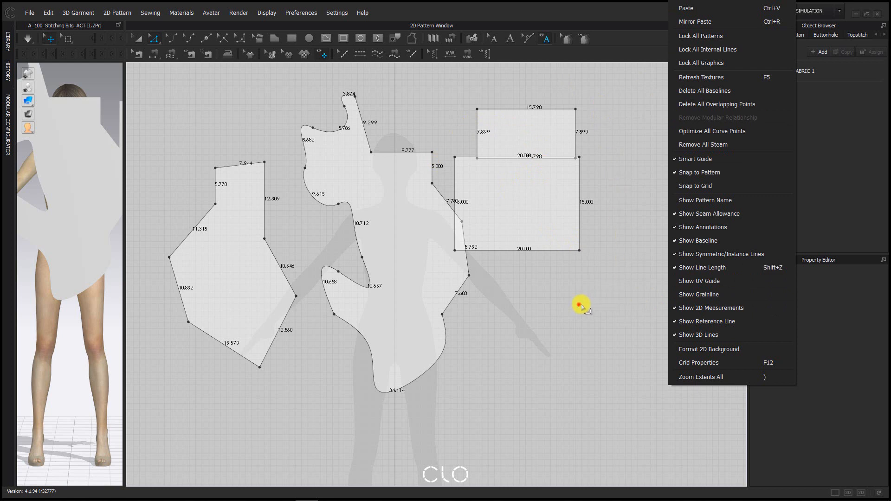
click(579, 304)
scroll(600, 235, down, 5)
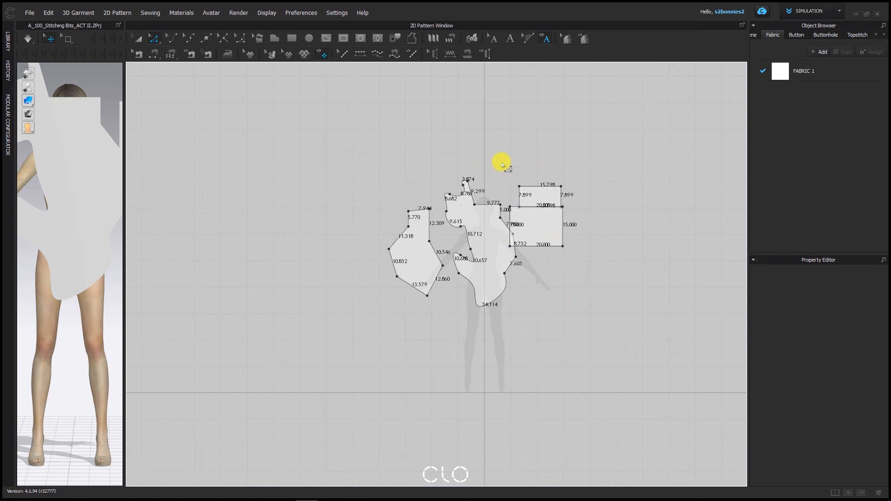
middle_drag(527, 162, 384, 126)
scroll(396, 236, up, 5)
middle_drag(530, 282, 566, 361)
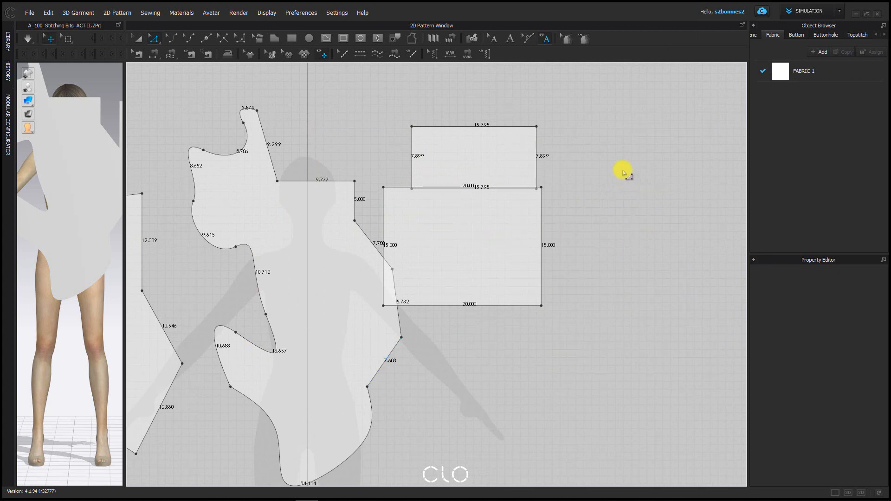
right_click(623, 171)
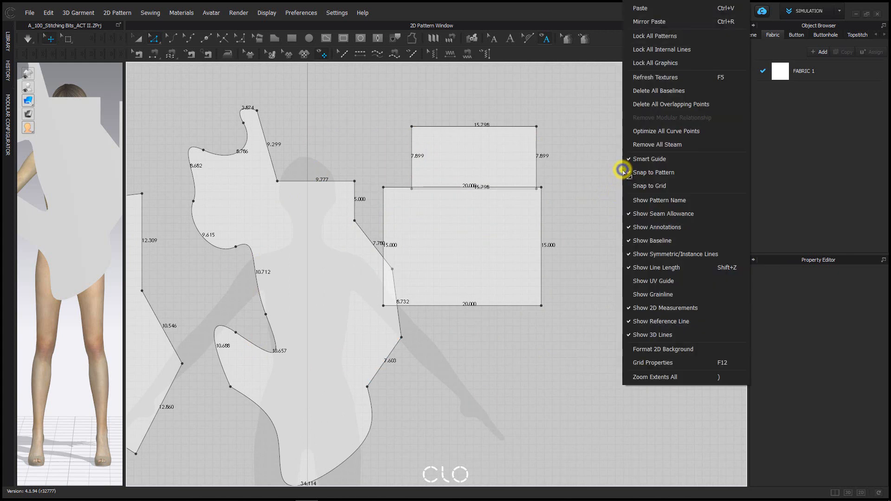
click(646, 272)
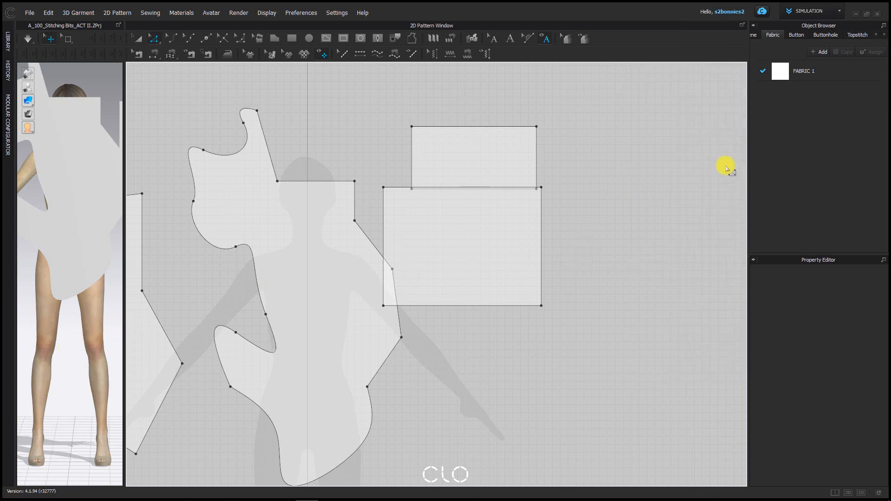
- Draw two freehand ellipse patterns above the rectangles, a narrow one about 18.4 in around and a rounder one about 18.7 in around
click(311, 38)
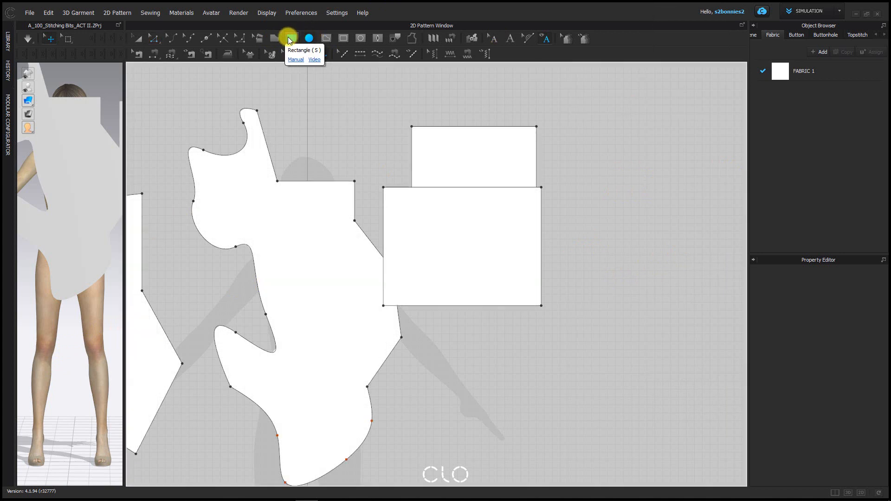
middle_drag(494, 113, 388, 175)
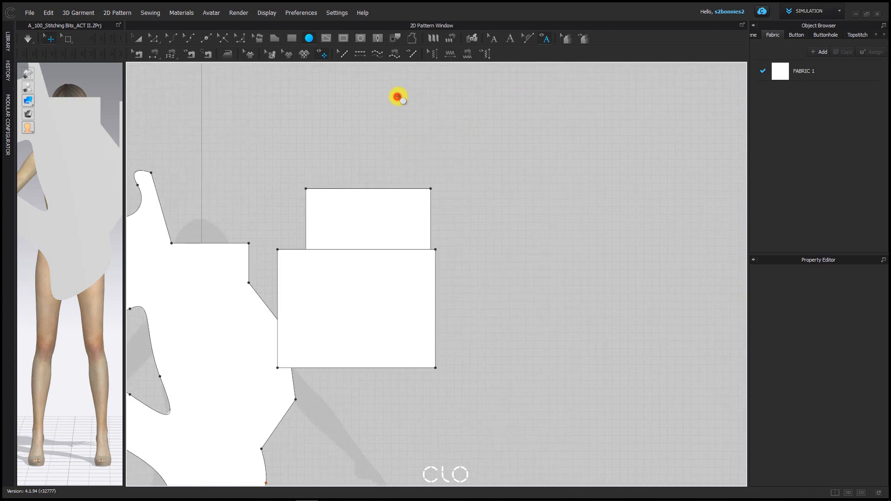
drag(397, 97, 426, 157)
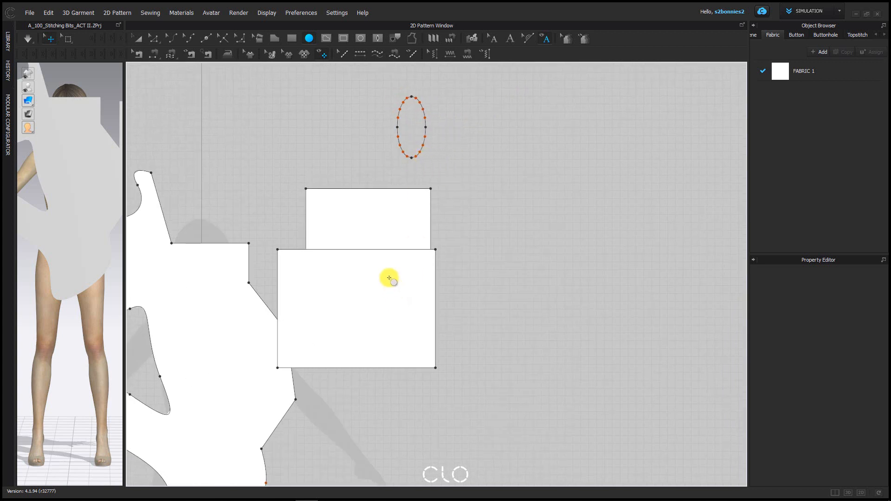
click(377, 250)
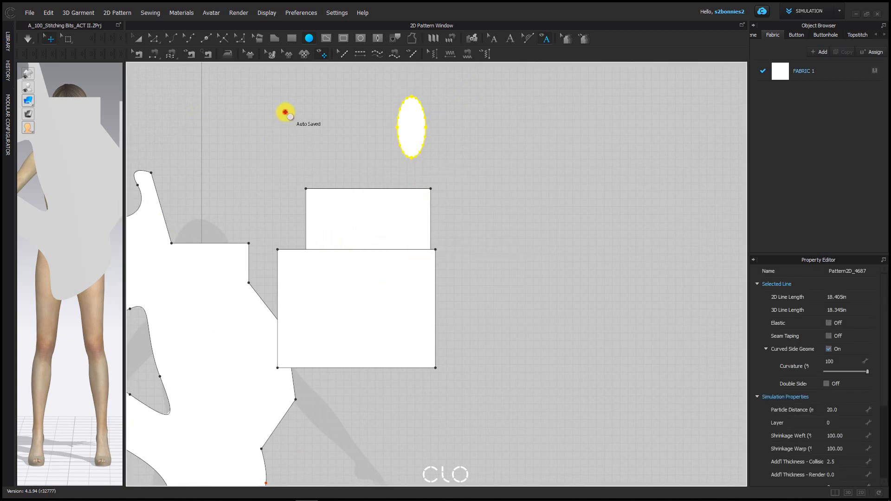
drag(284, 112, 328, 159)
scroll(260, 166, down, 3)
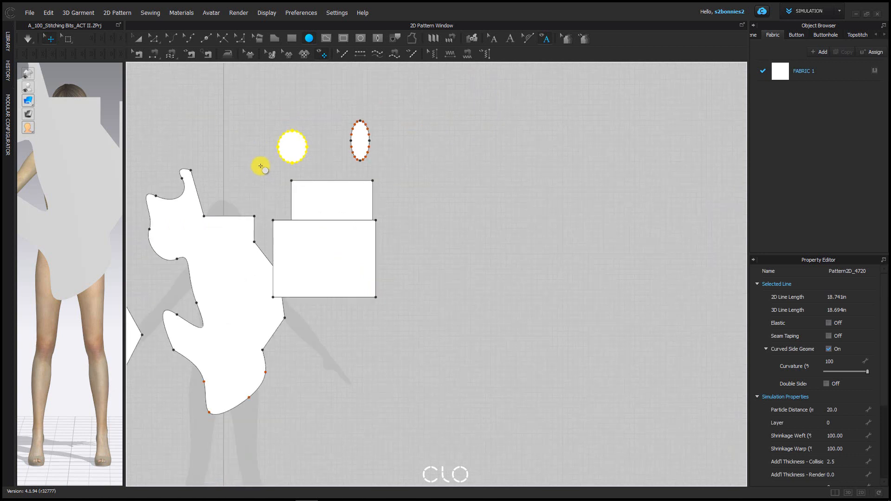
- Create a larger circle pattern by exact size above the silhouette's head, about 47.1 in around
right_drag(260, 166, 405, 171)
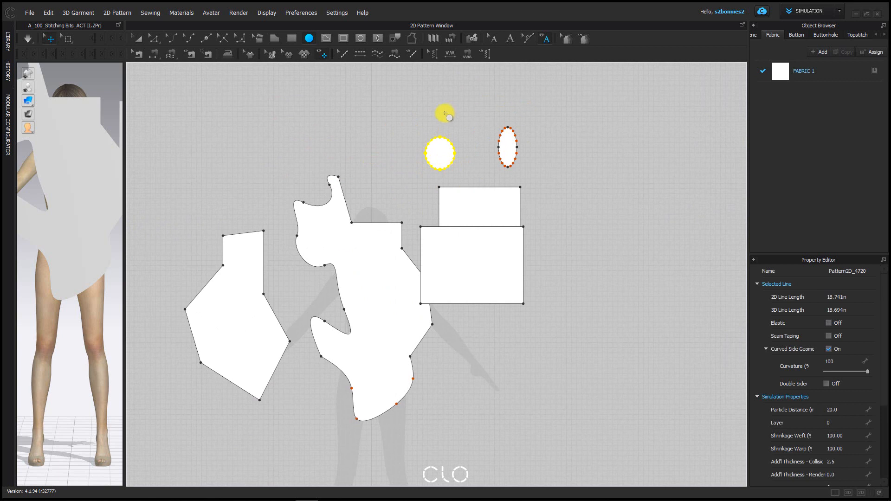
click(367, 146)
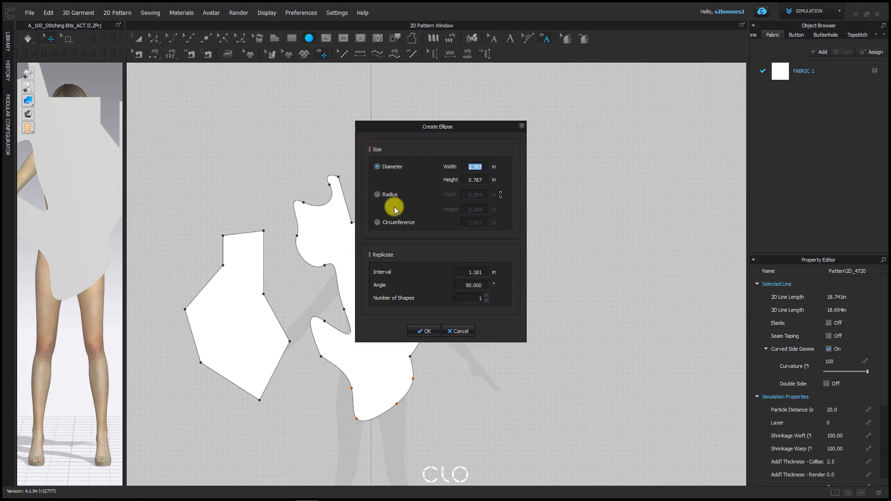
drag(462, 129, 280, 99)
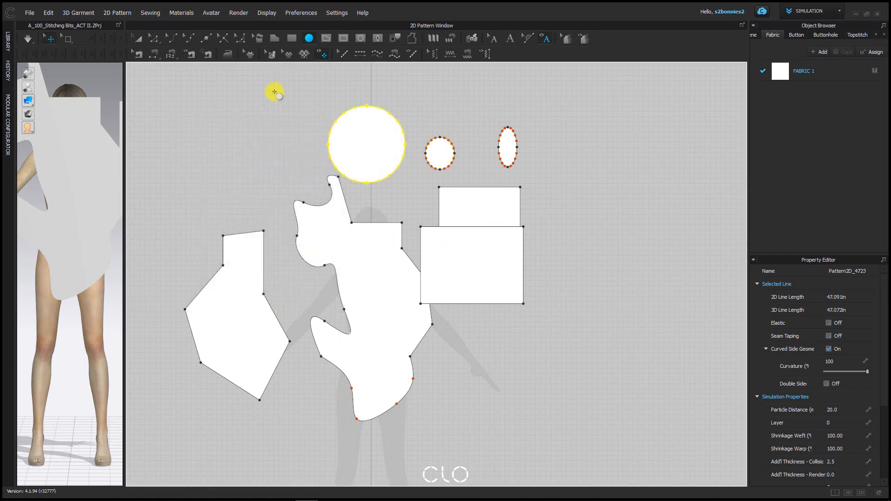
middle_drag(299, 140, 333, 137)
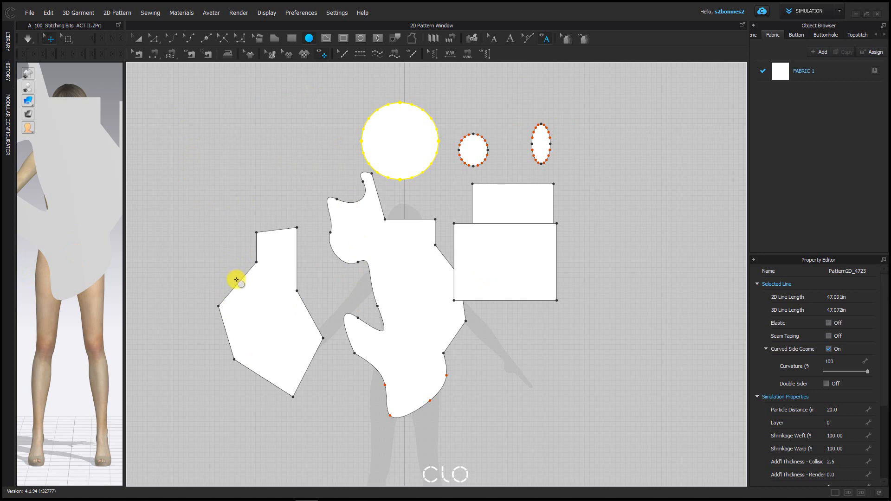
- Select all the practice patterns and delete them from the 2D pattern workspace
key(ctrl+a)
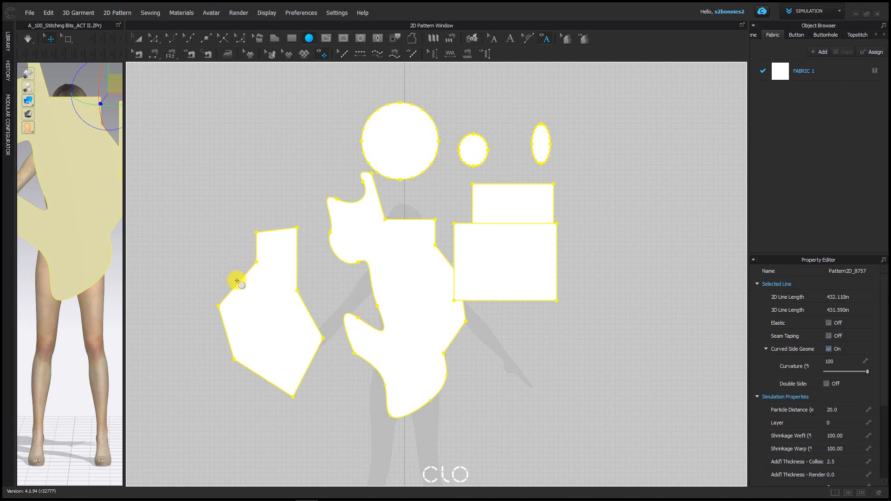
key(Delete)
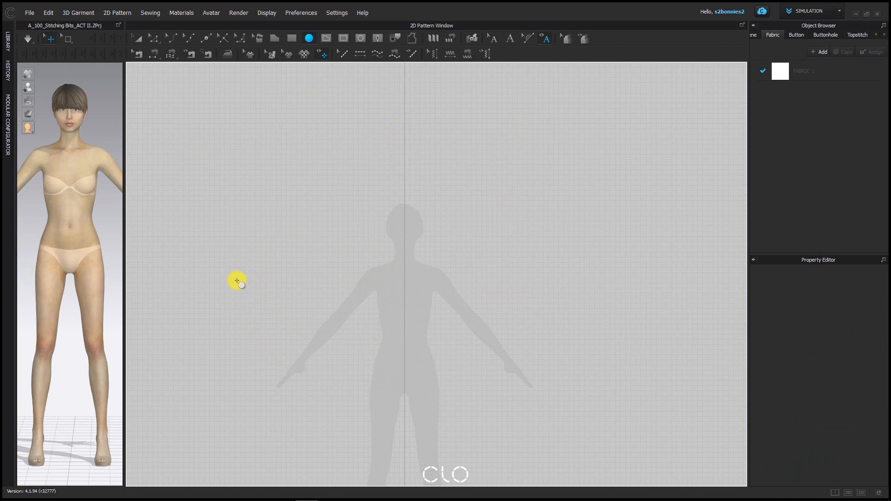
middle_drag(512, 271, 498, 167)
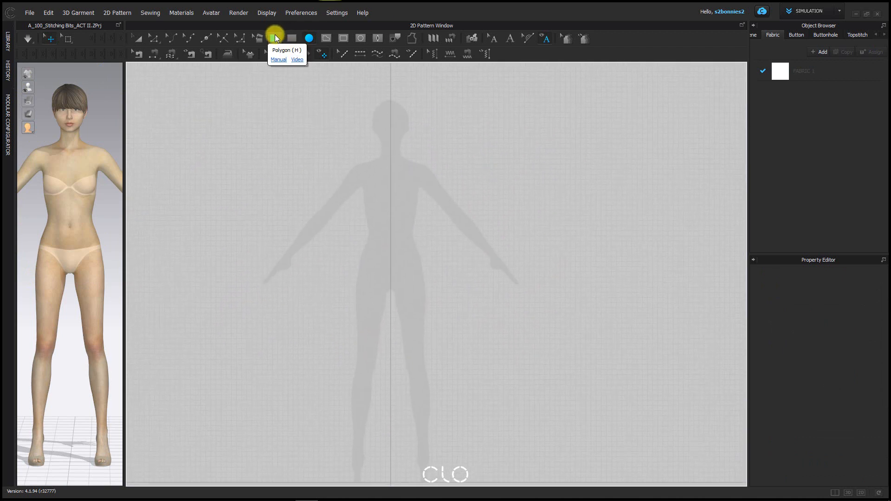
- Start a polygon pattern at the silhouette's neck on the centre line, with a horizontal neckline about 2.7 in and a sloping shoulder about 4.2 in
click(275, 38)
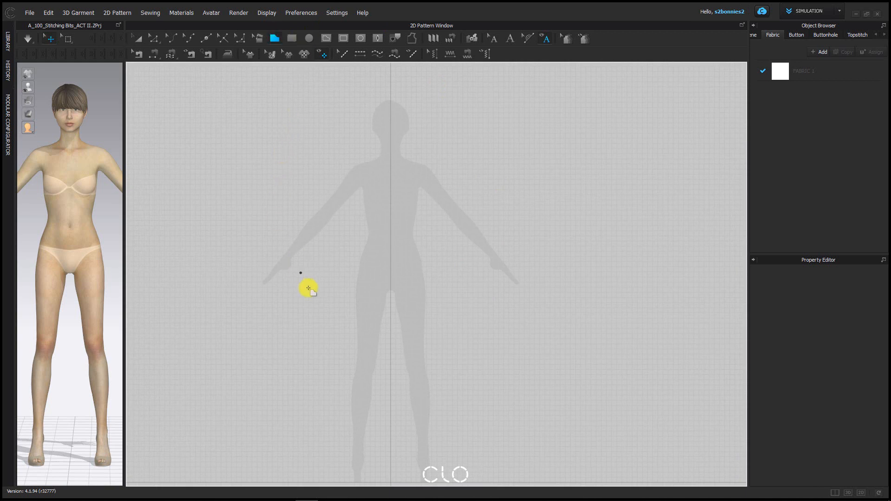
middle_drag(340, 318, 357, 311)
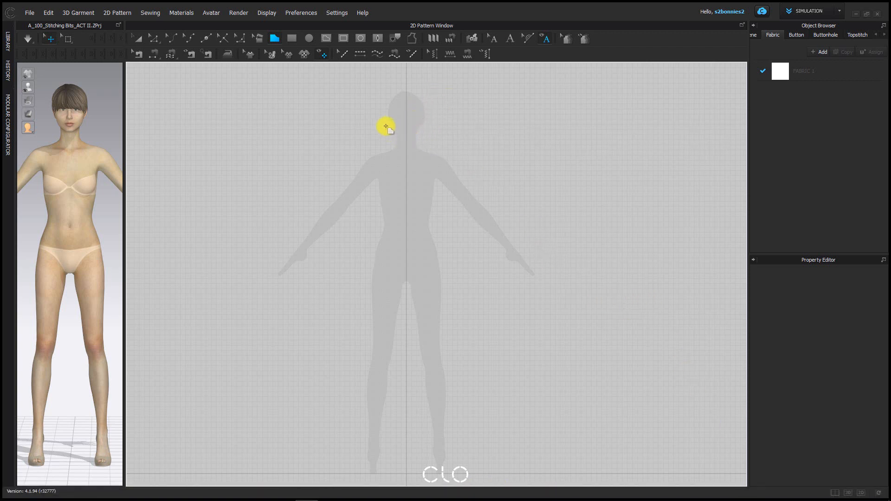
mouse_move(395, 124)
middle_down()
mouse_move(409, 118)
mouse_move(398, 114)
middle_up()
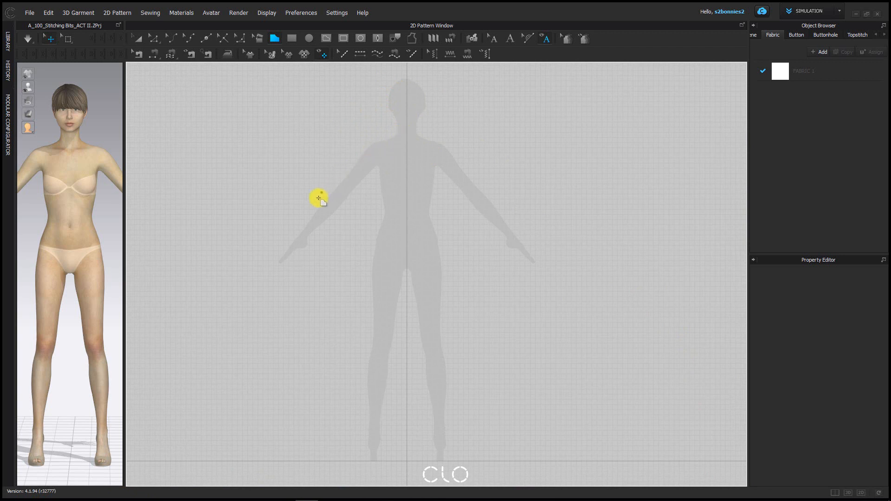
middle_drag(391, 115, 396, 115)
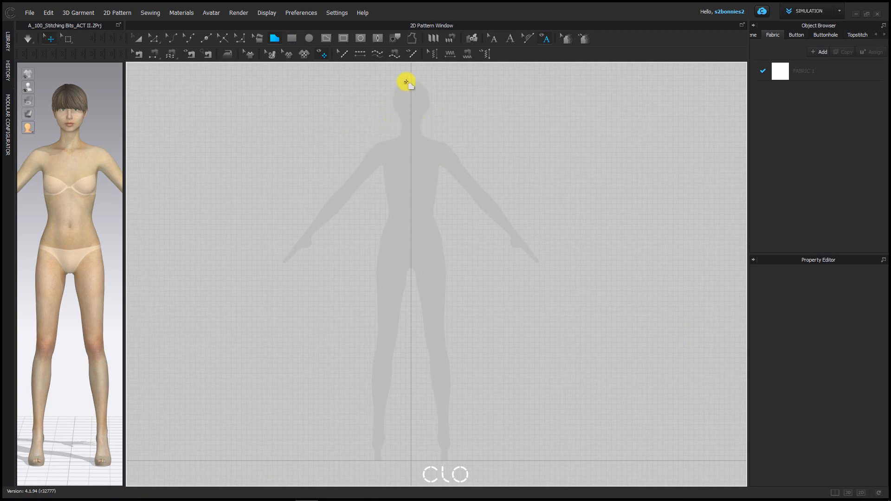
click(410, 129)
key(shift)
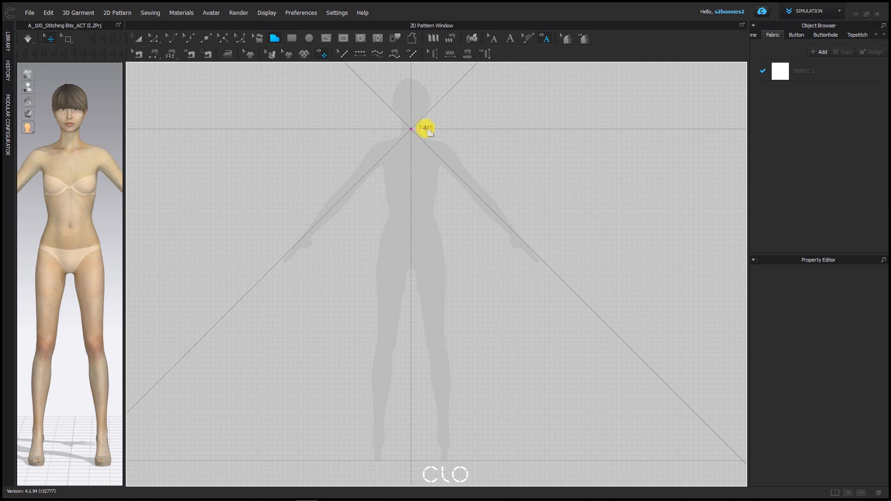
click(425, 129)
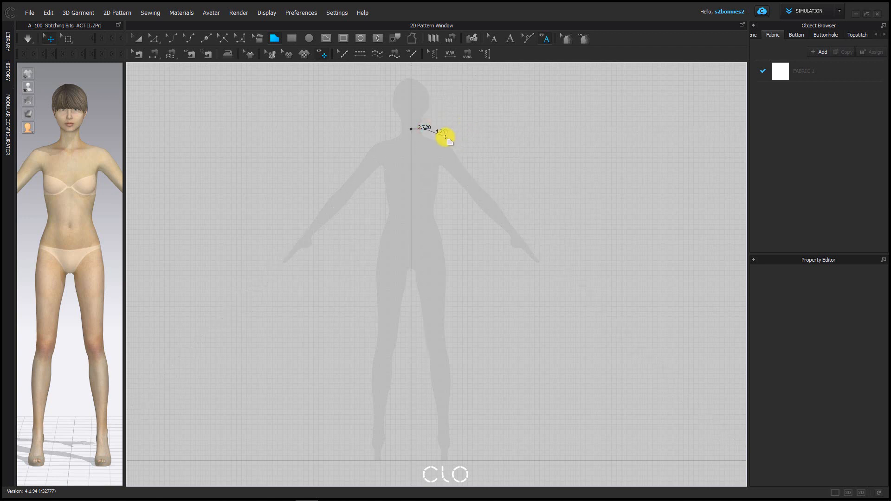
click(444, 136)
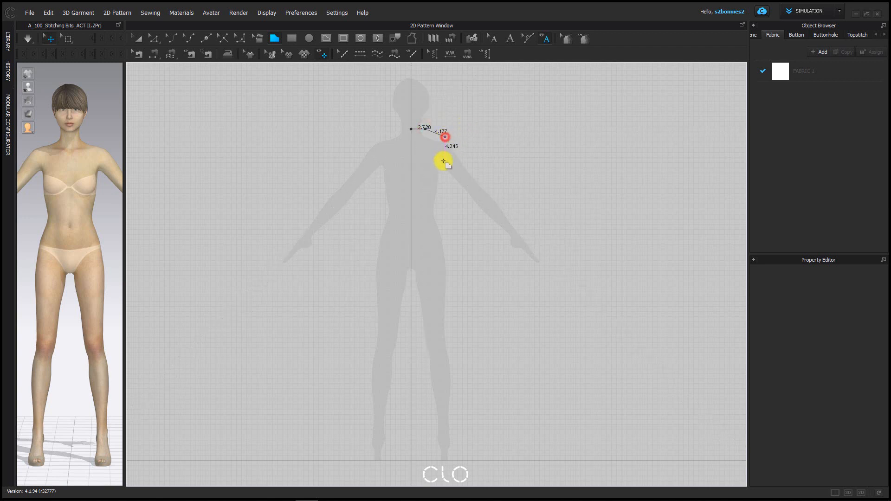
- Continue the polygon down the silhouette with an armhole edge about 6.7 in and a side edge to the waist about 7.9 in
scroll(444, 174, up, 3)
click(445, 184)
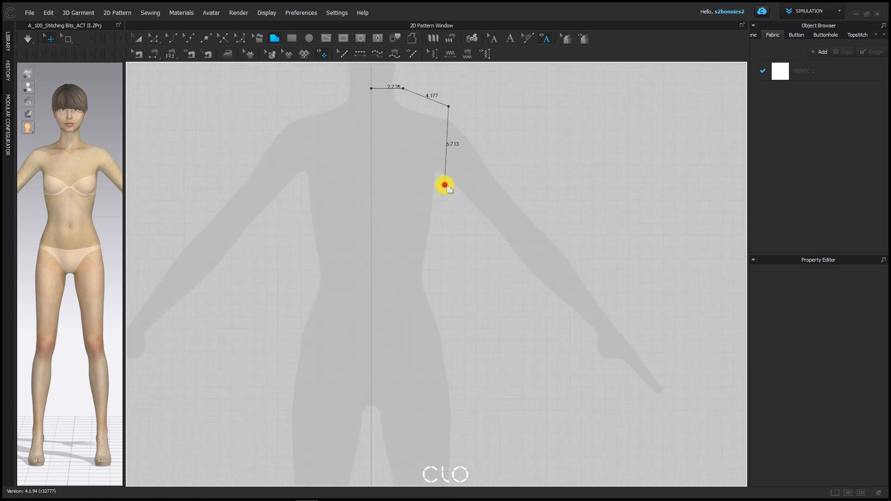
click(434, 275)
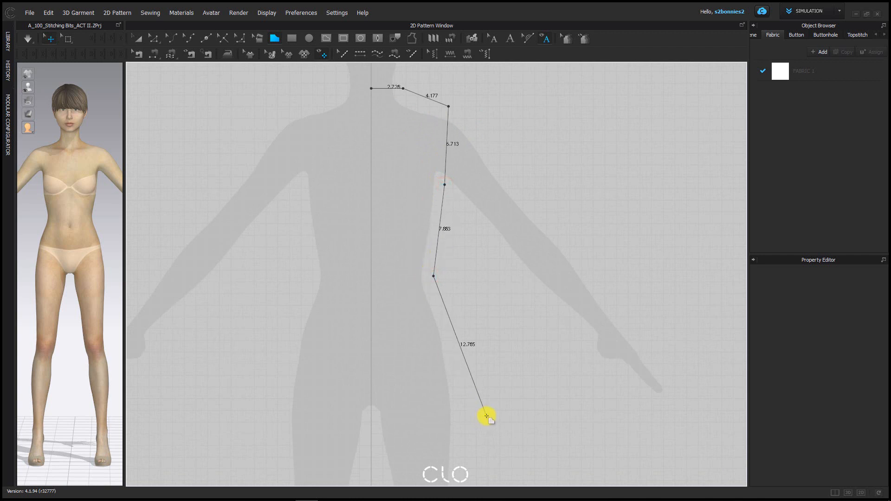
- Add a flared skirt side about 18.1 in and a horizontal hem about 12.2 in, and close the half-dress pattern along the centre line
scroll(483, 424, down, 2)
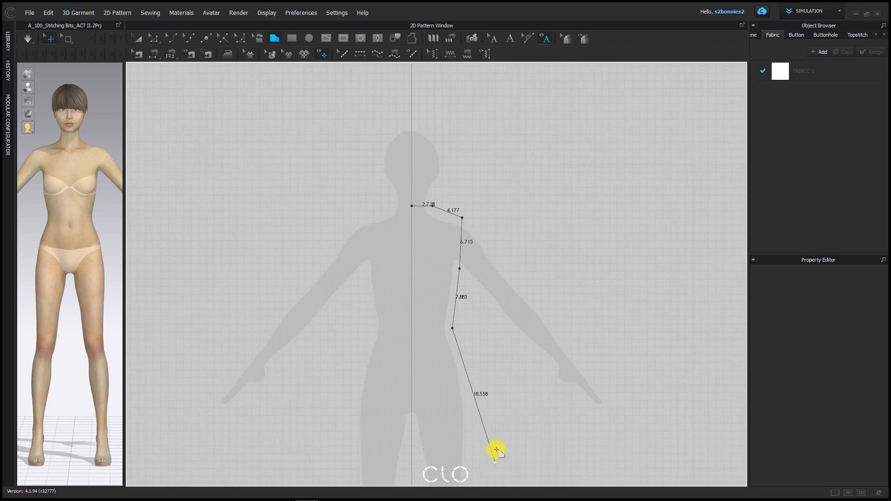
middle_drag(486, 412, 472, 340)
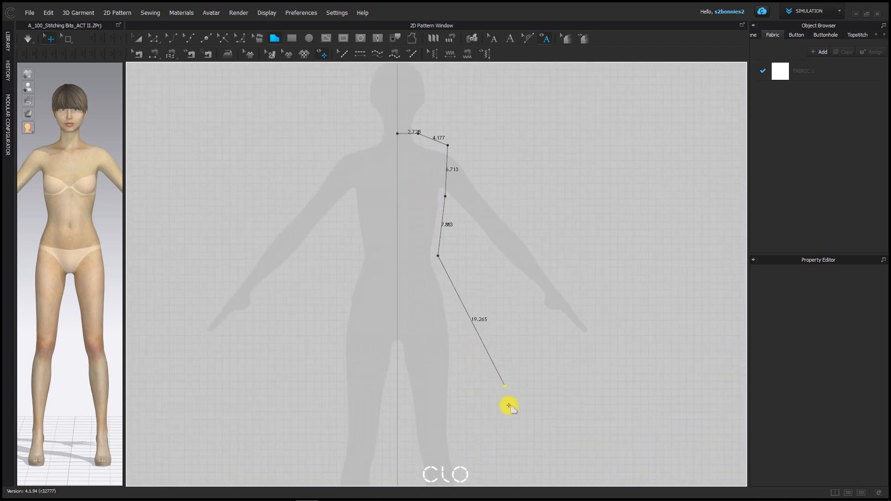
click(490, 382)
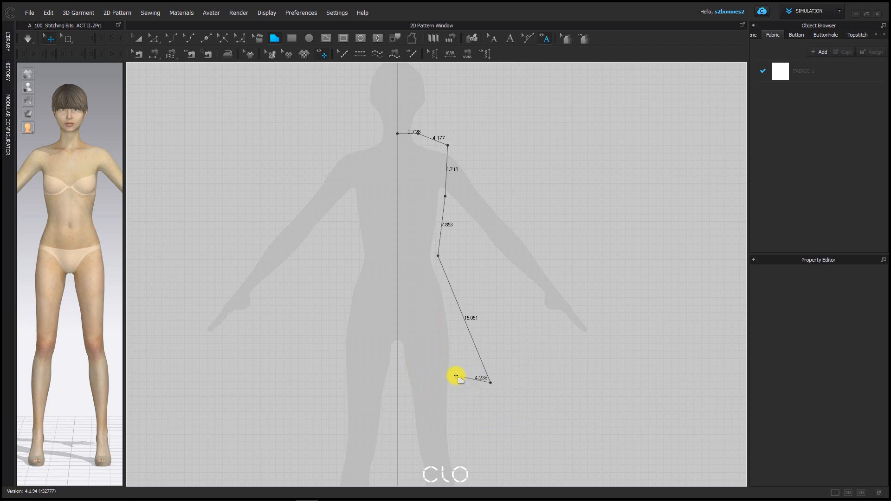
click(398, 382)
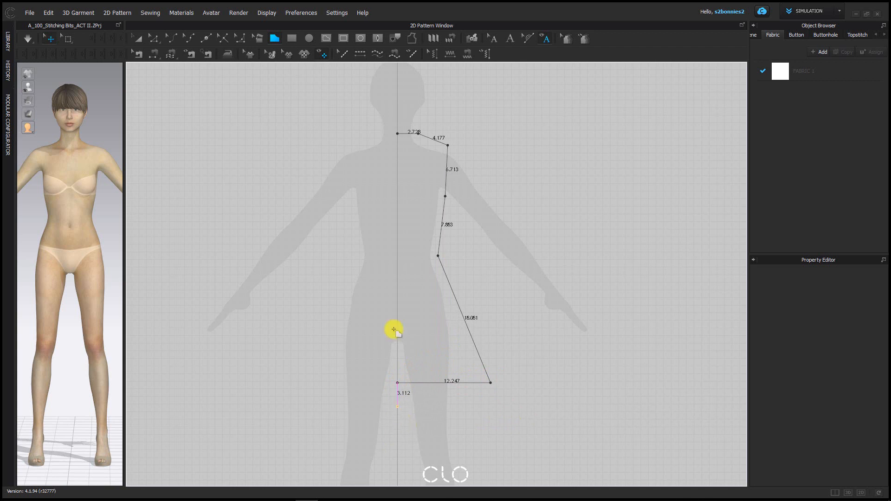
click(398, 134)
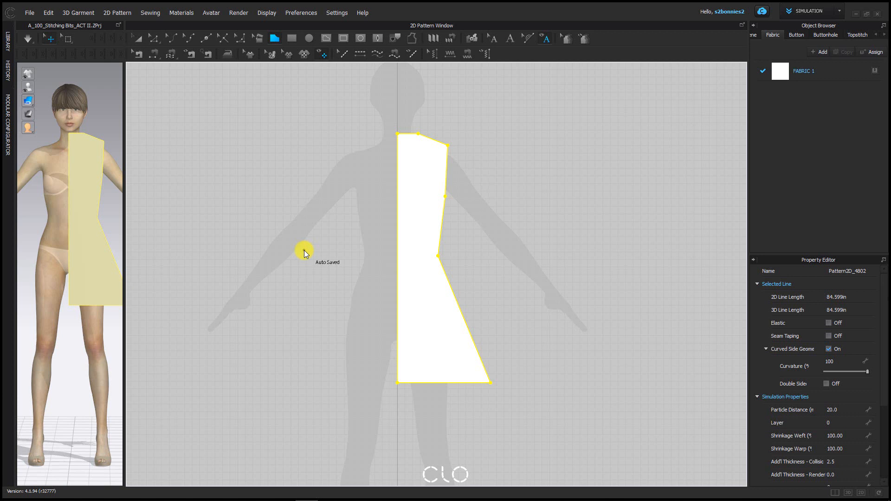
- Select the half-dress pattern with the Transform Pattern tool and copy it
middle_drag(440, 203, 445, 222)
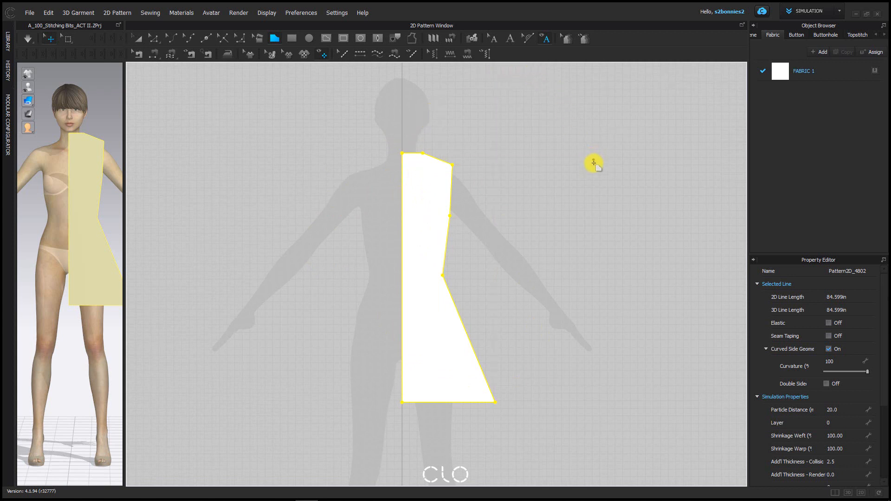
right_drag(585, 217, 473, 217)
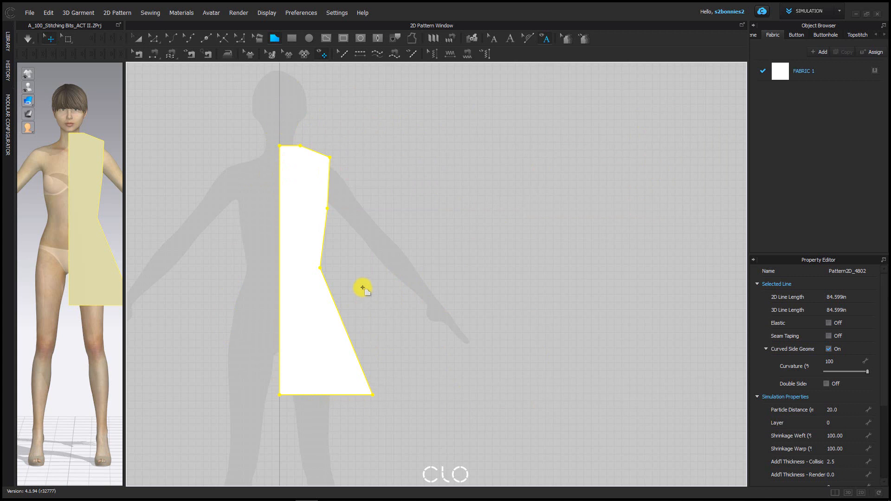
click(138, 42)
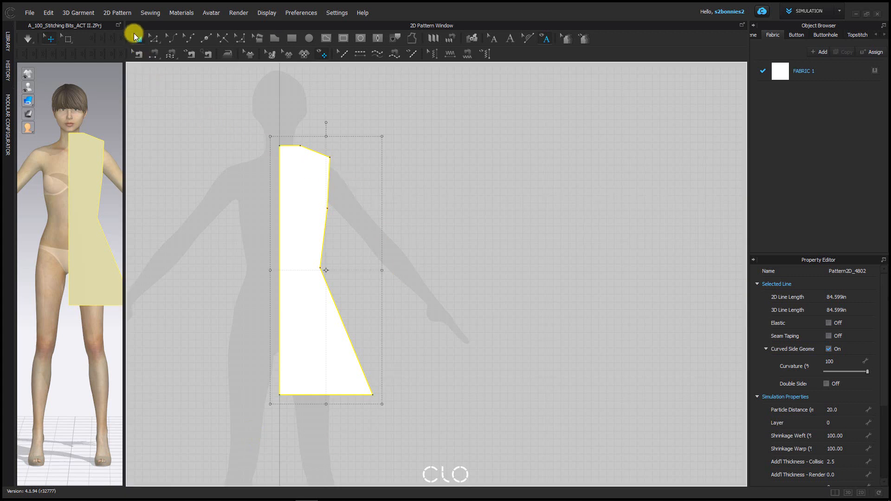
click(305, 231)
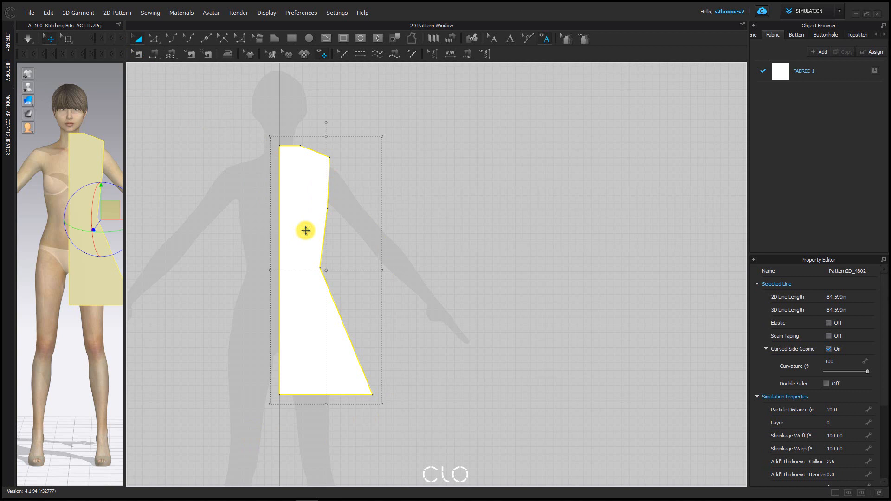
right_click(306, 231)
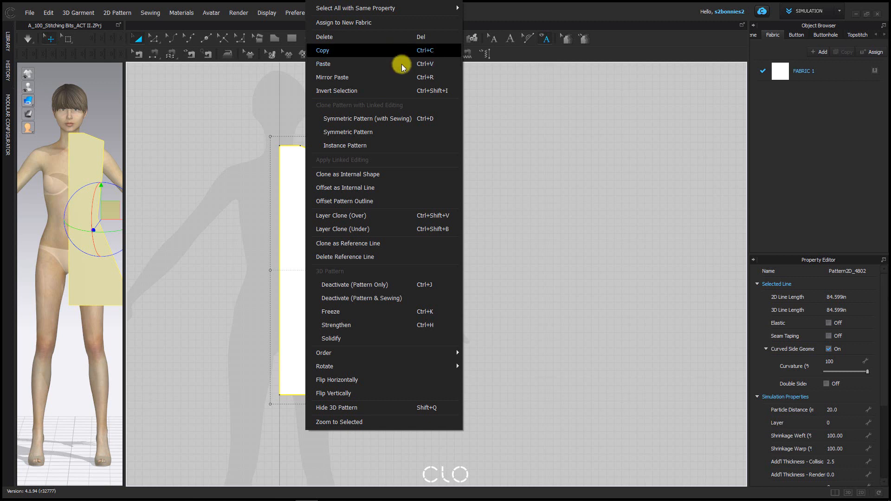
click(209, 170)
click(300, 246)
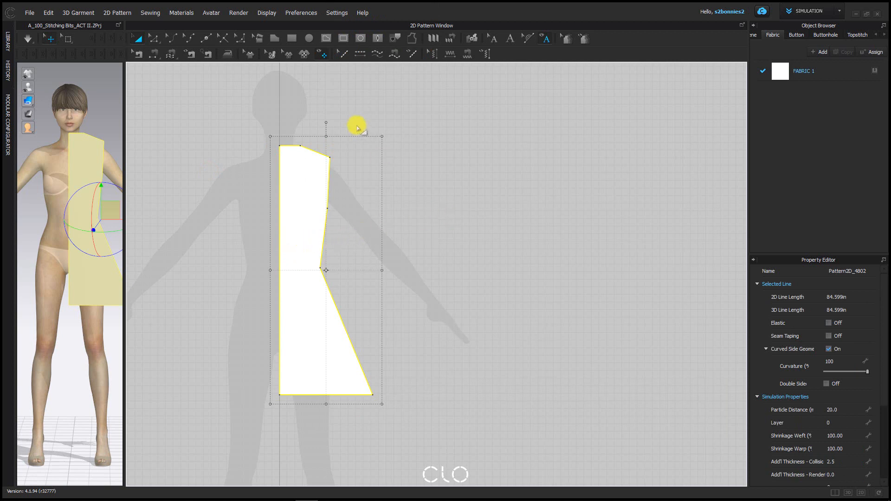
click(521, 169)
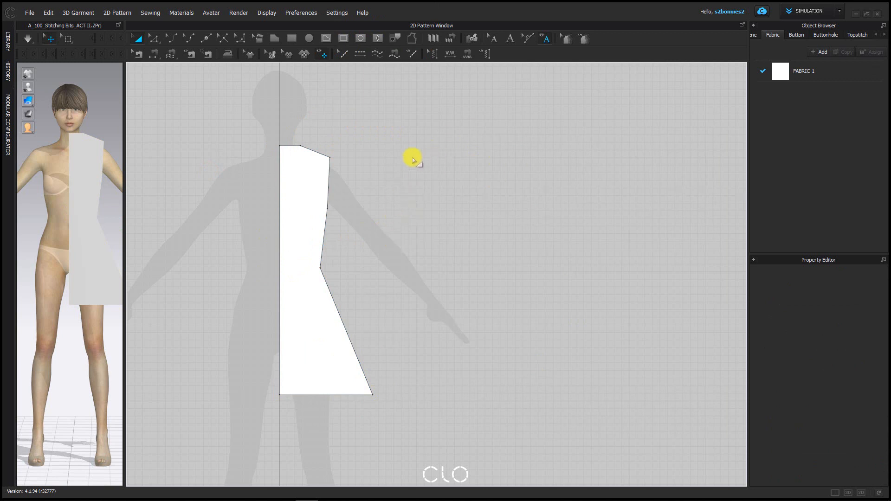
right_click(374, 149)
click(350, 119)
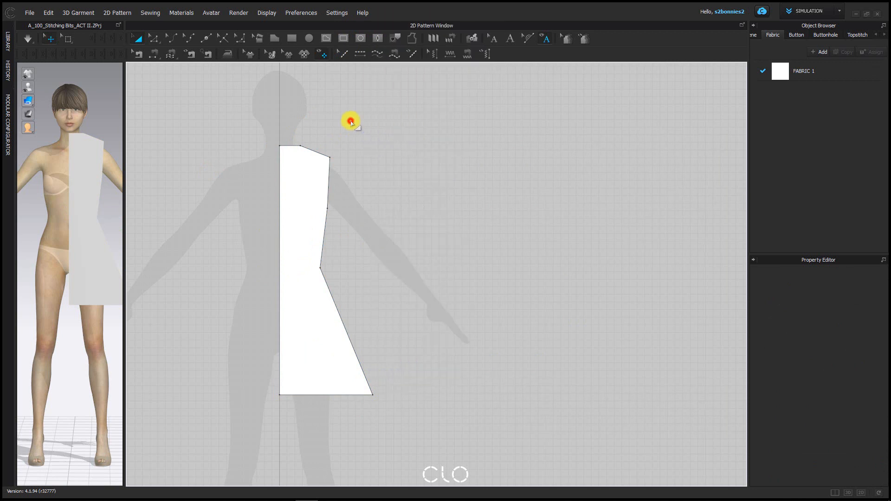
right_click(397, 191)
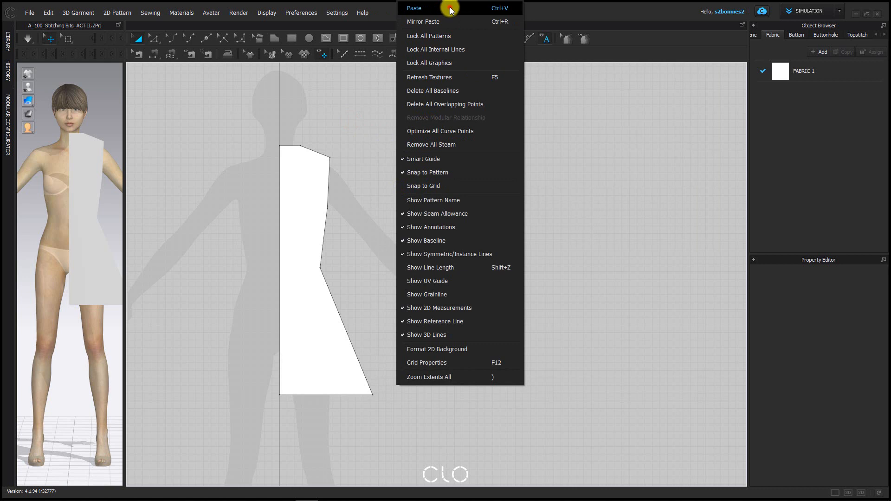
click(448, 8)
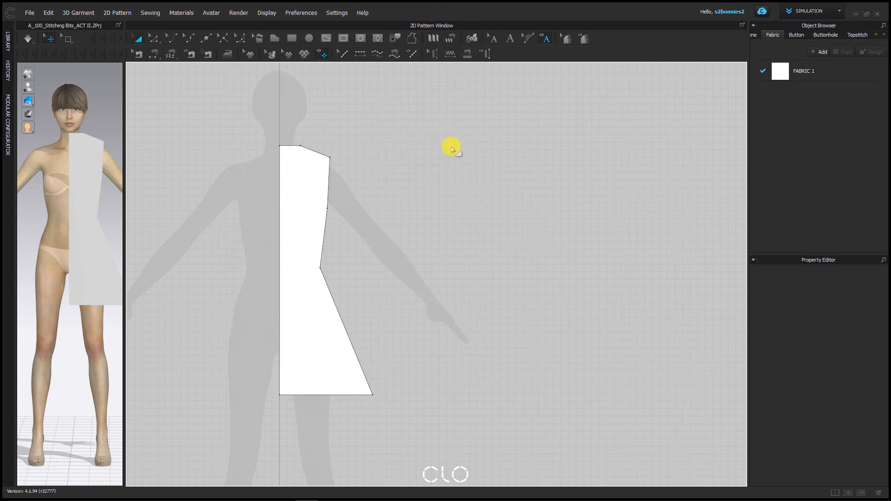
- Mirror-paste the half-dress pattern level with the original, about 14 in to its right, and deselect the copy
right_click(447, 148)
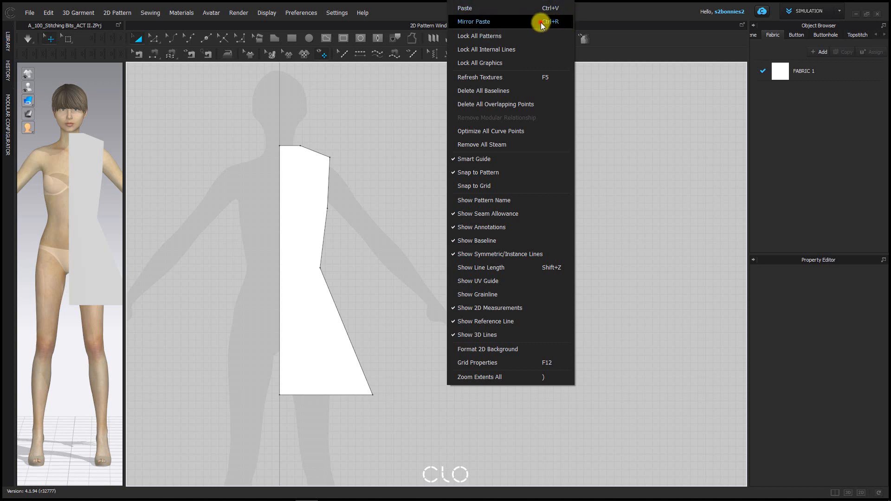
click(542, 24)
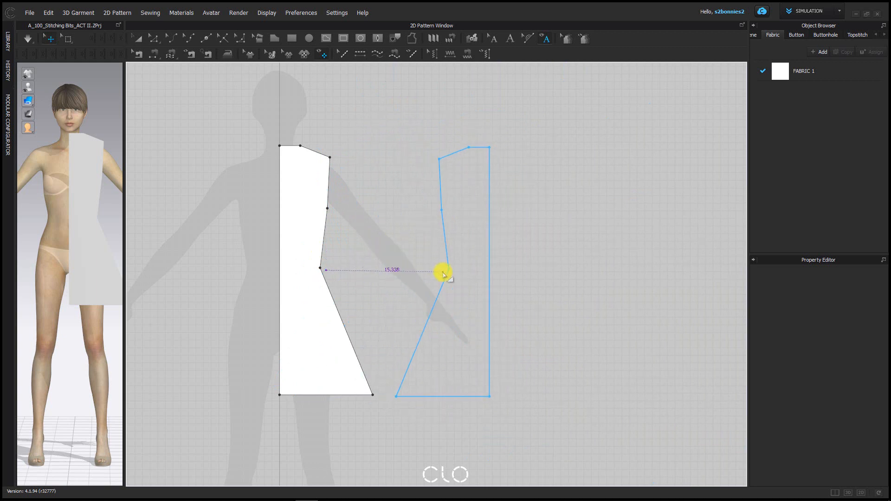
middle_drag(469, 292, 432, 286)
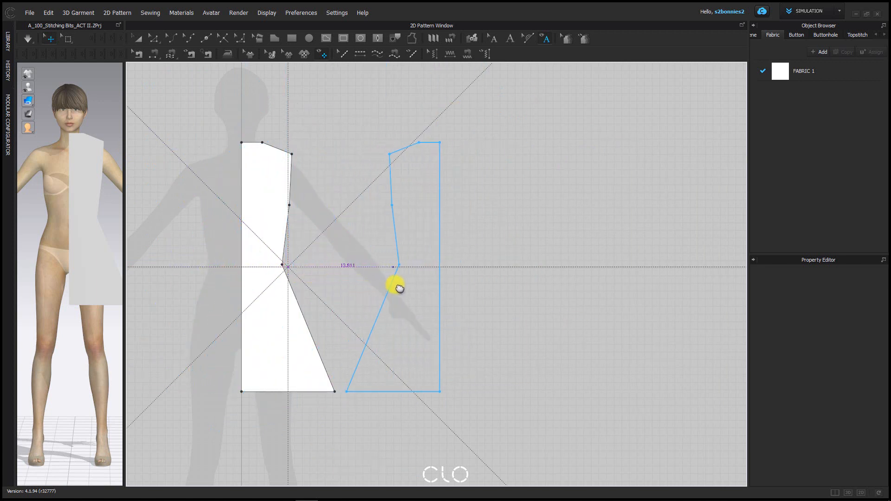
click(396, 285)
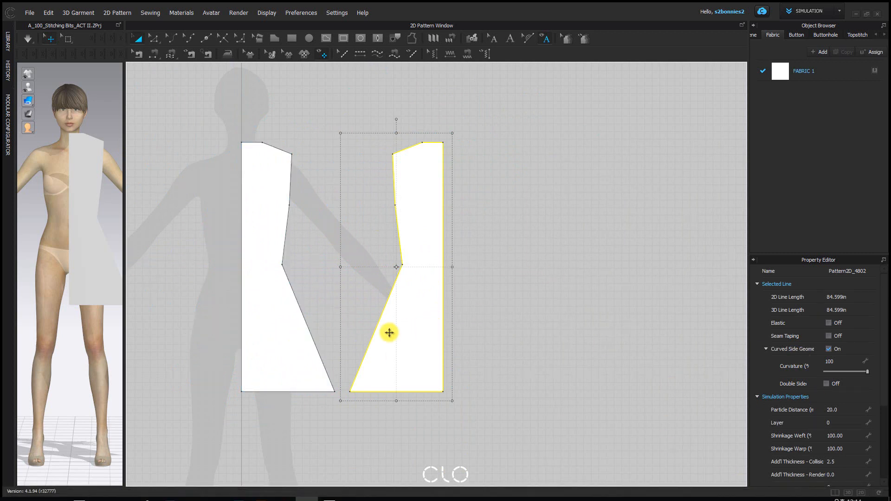
click(306, 443)
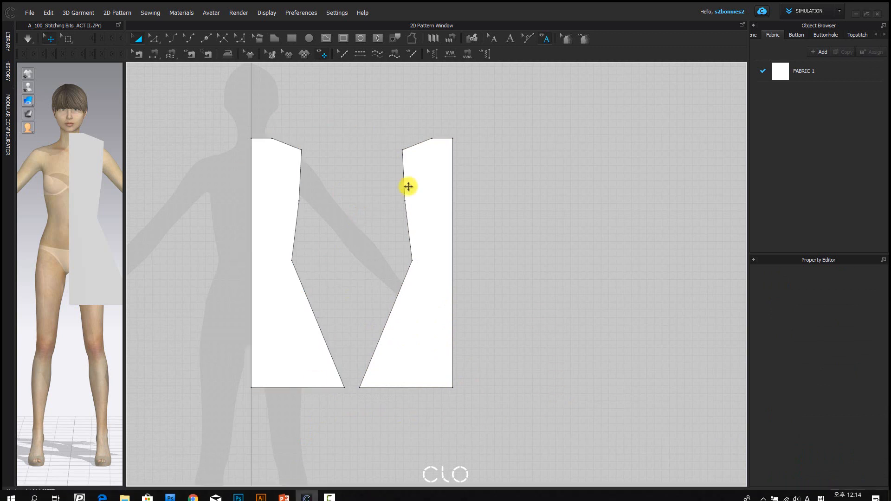
- Widen the 3D garment window so the avatar and both half-dress pieces fit next to the 2D patterns
middle_drag(411, 249, 478, 229)
middle_drag(434, 281, 428, 244)
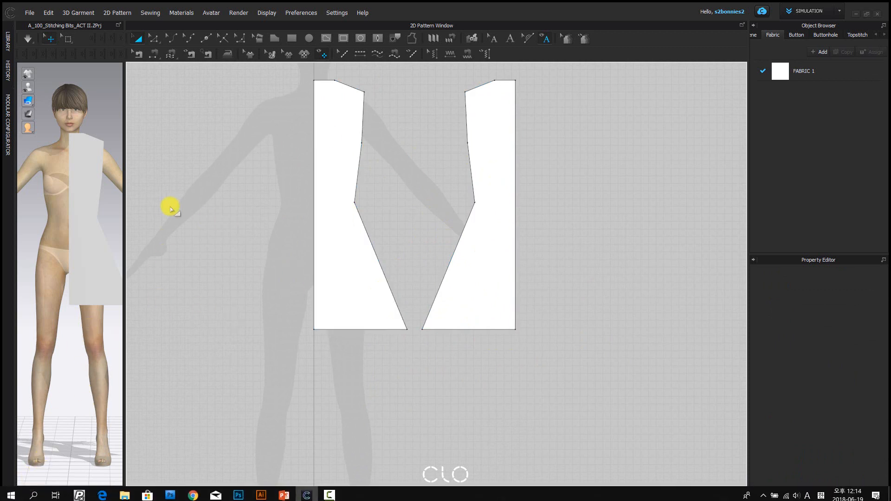
middle_drag(235, 189, 245, 270)
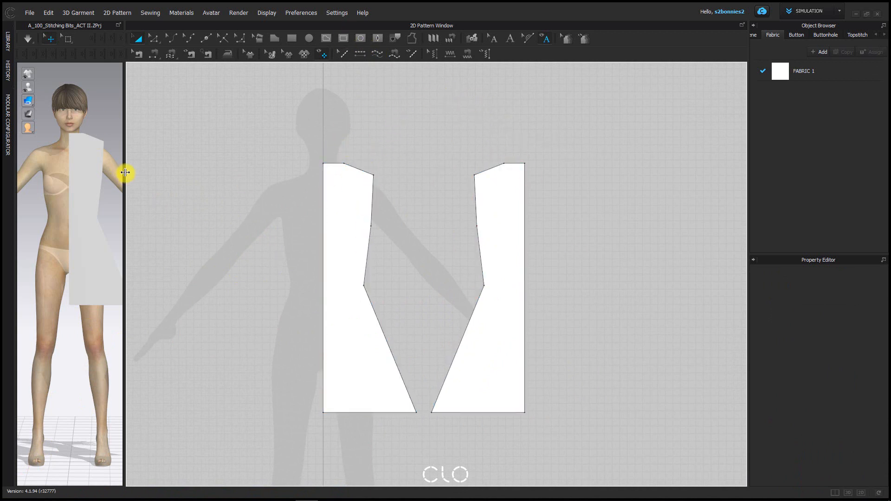
drag(125, 173, 379, 179)
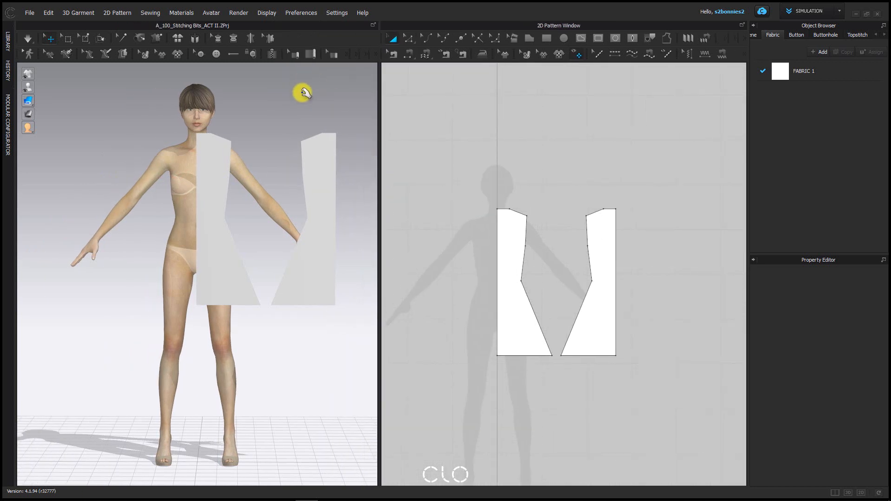
middle_drag(304, 152, 247, 187)
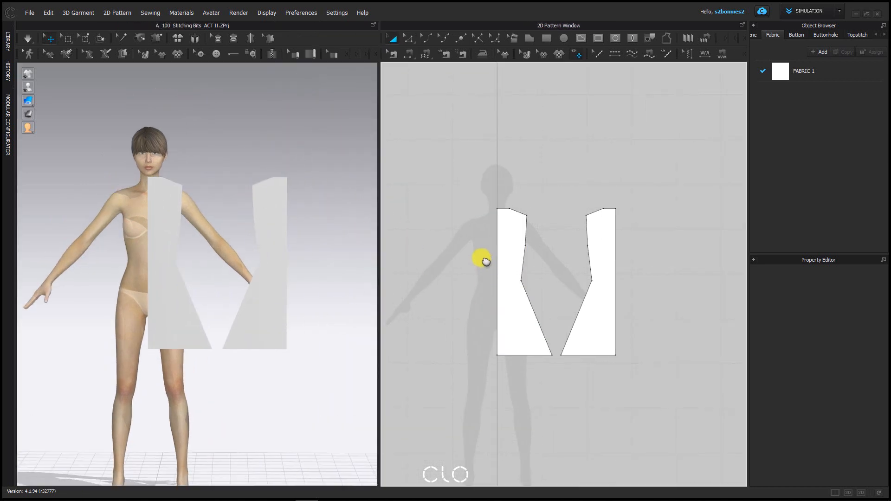
middle_drag(483, 261, 496, 209)
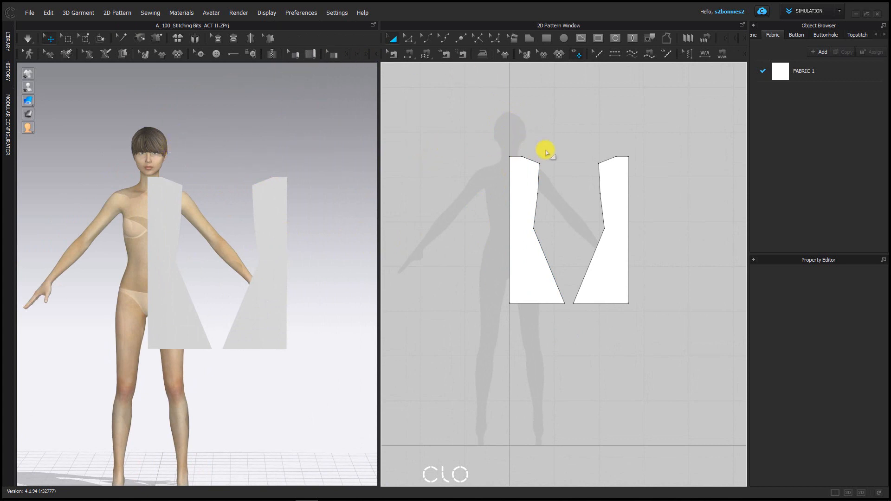
middle_drag(544, 150, 555, 153)
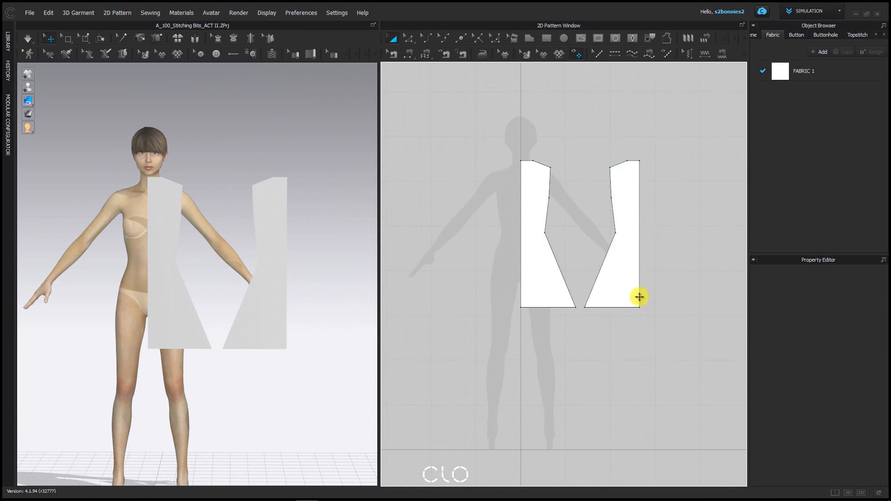
- Clone both half-dress pieces as a Symmetric Pattern (with Sewing), place the copies level and about 28 in to their left, and deselect them
middle_drag(104, 284, 135, 199)
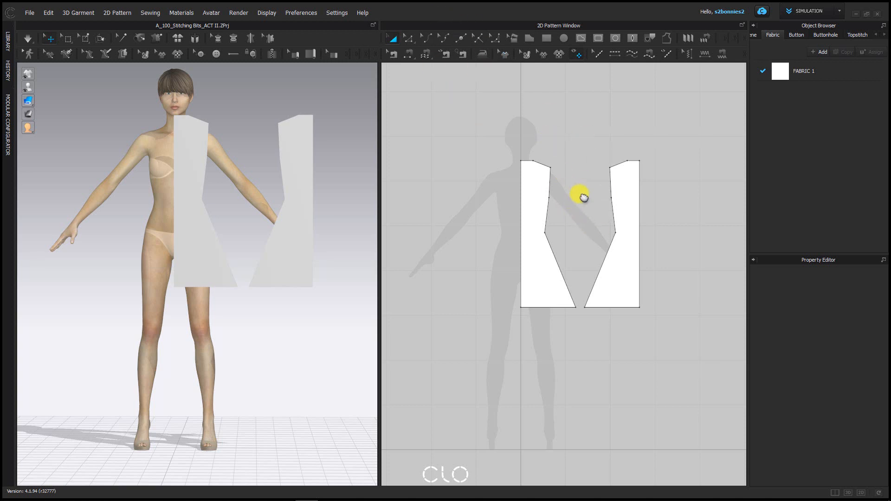
click(526, 183)
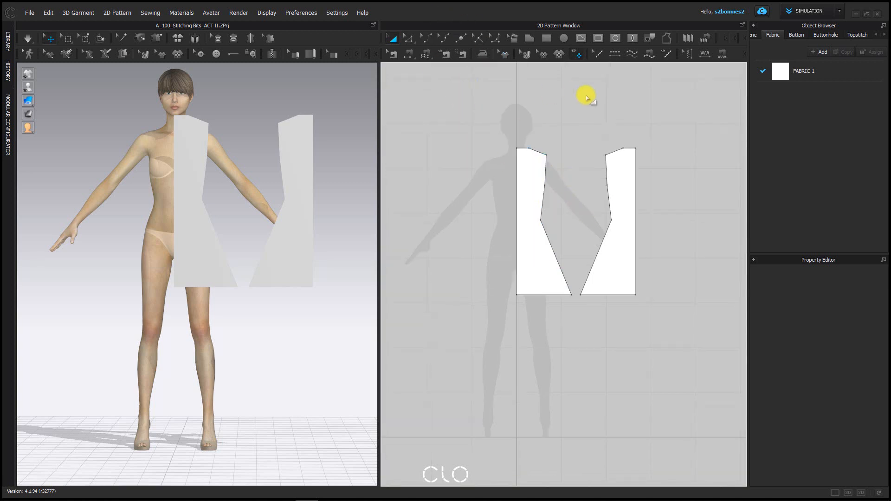
click(530, 169)
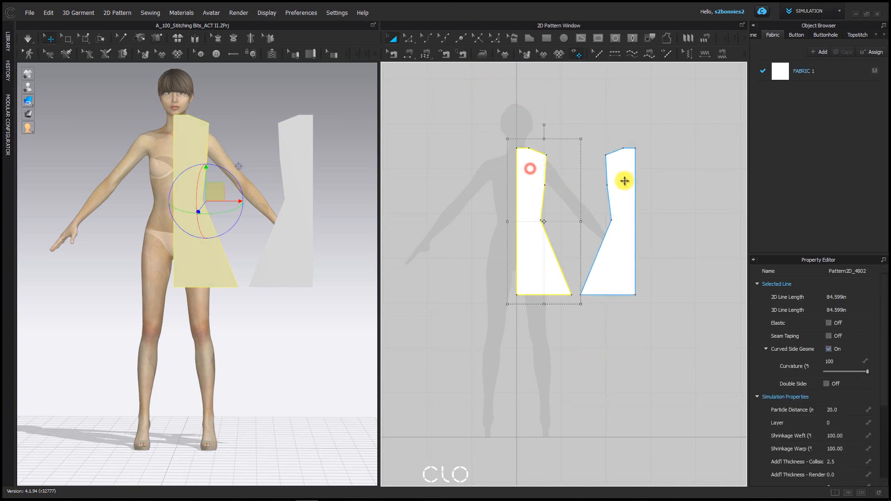
shift+click(630, 181)
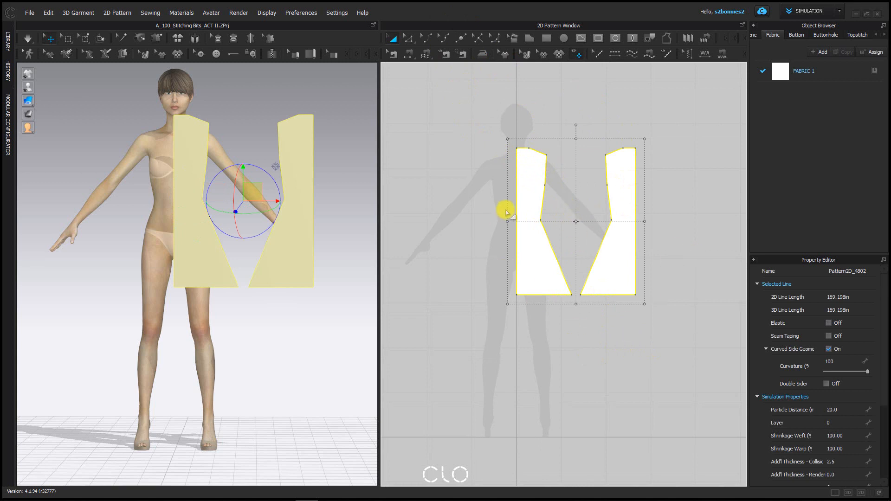
right_click(534, 214)
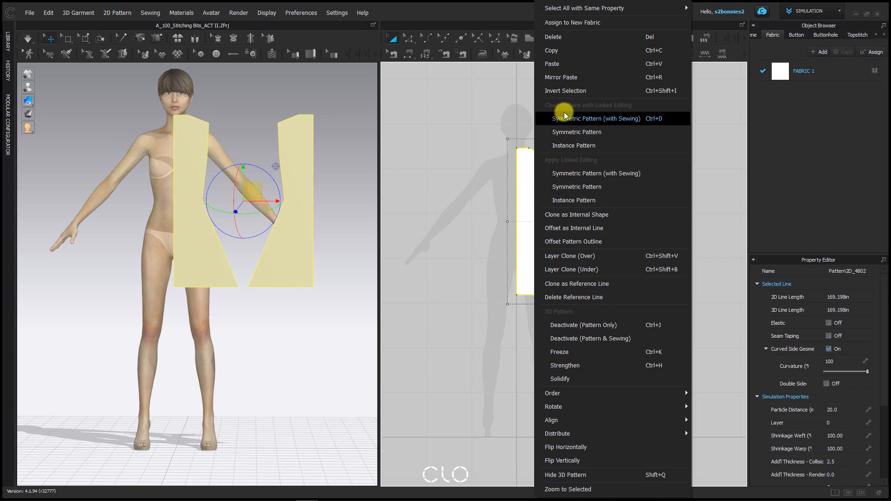
click(604, 120)
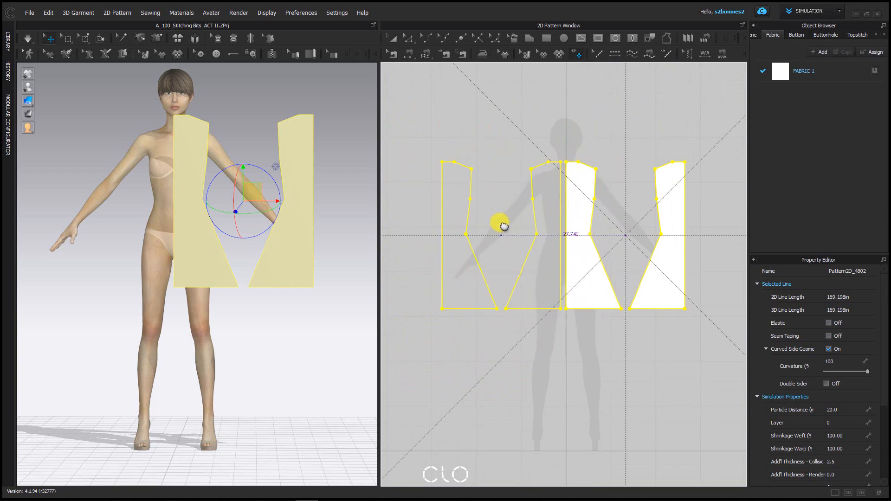
click(498, 229)
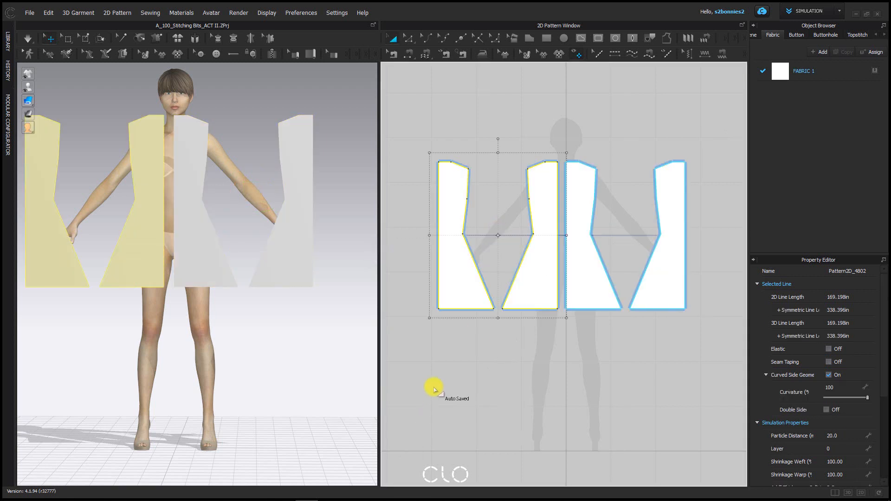
click(538, 356)
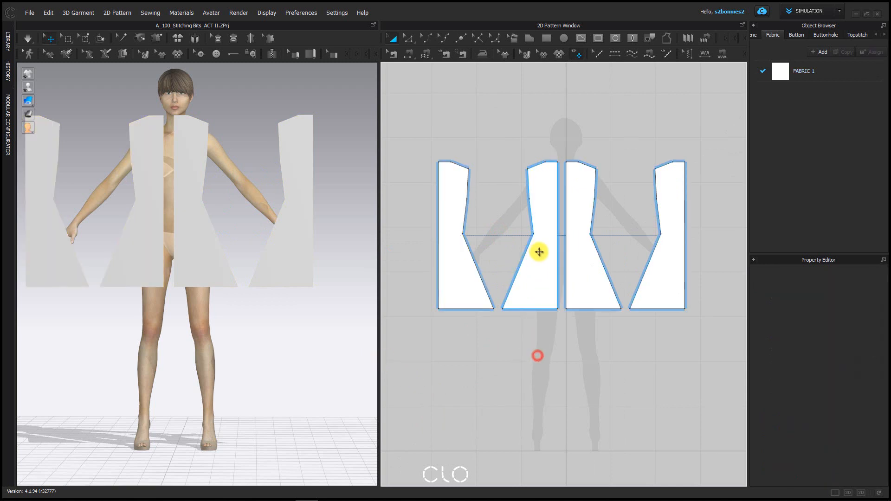
- Select the four half-dress pieces in turn to examine which symmetric partner each one is linked to
click(541, 245)
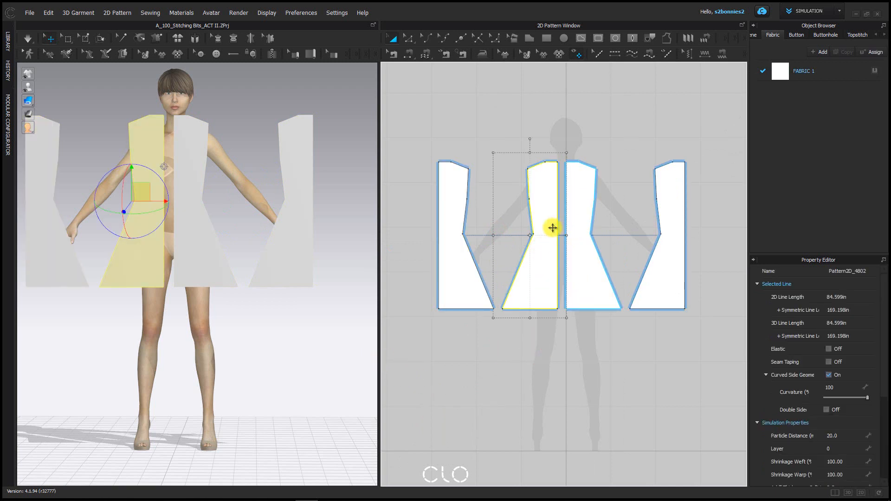
click(442, 182)
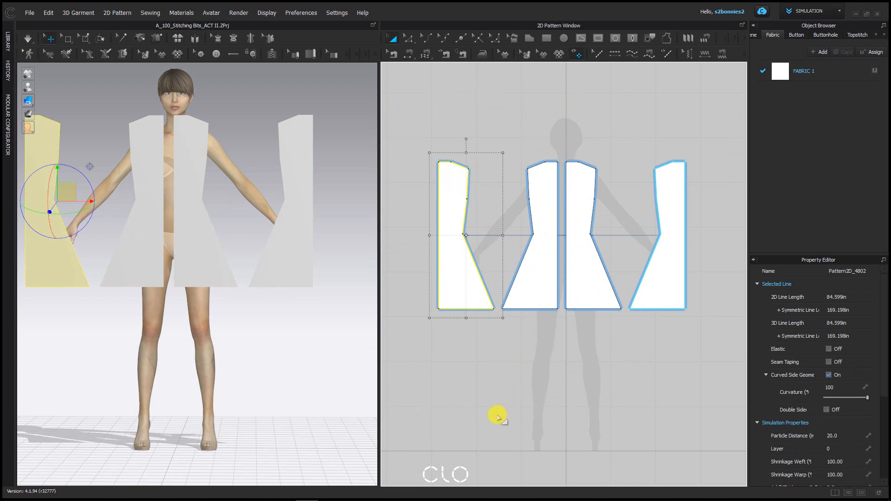
click(509, 372)
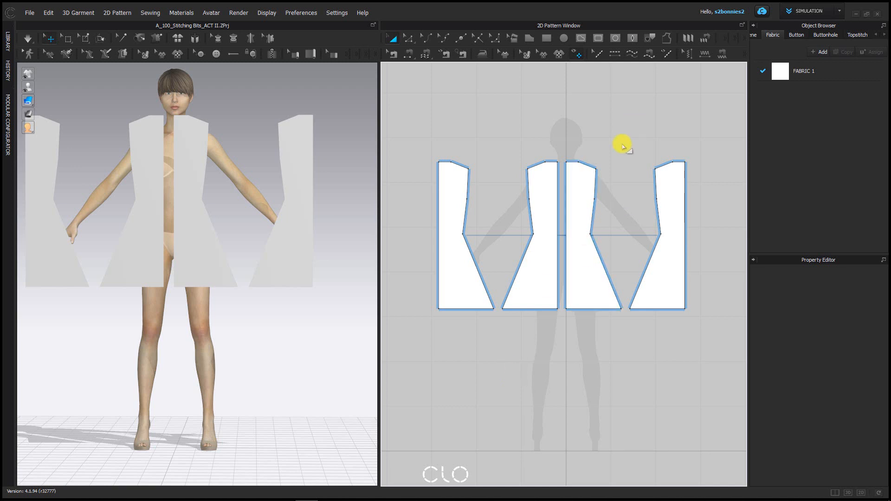
click(551, 200)
click(586, 195)
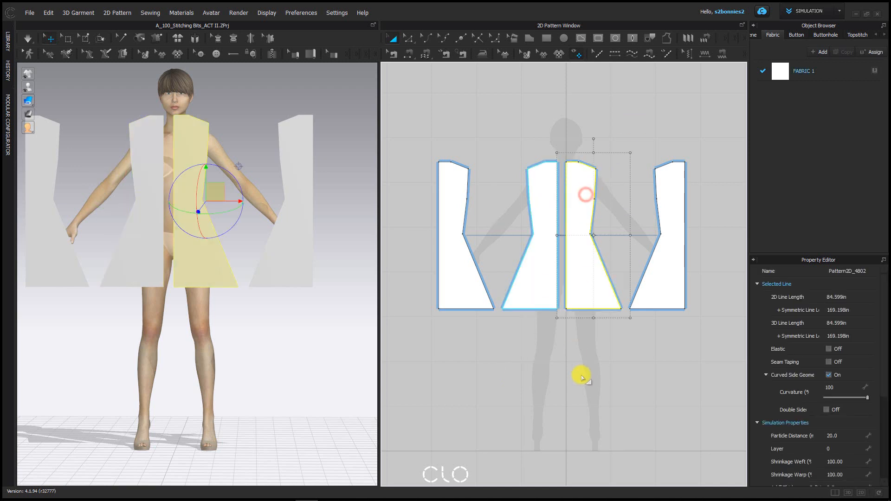
click(446, 238)
click(672, 222)
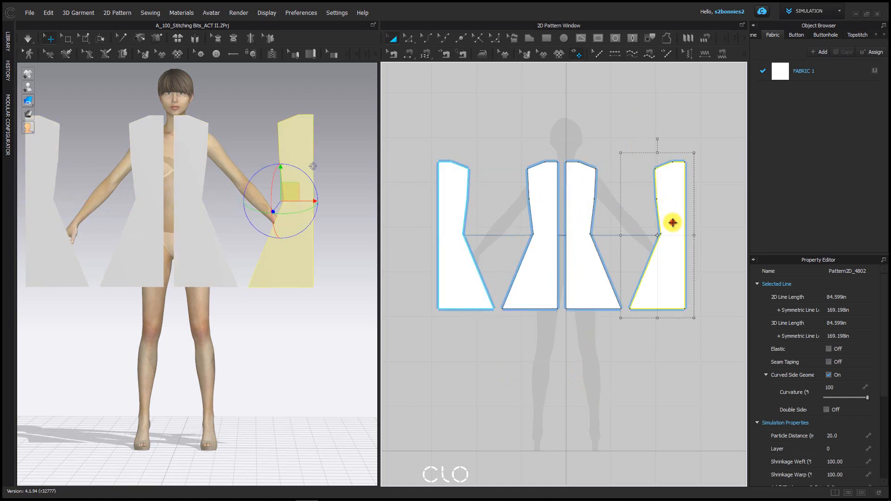
click(478, 392)
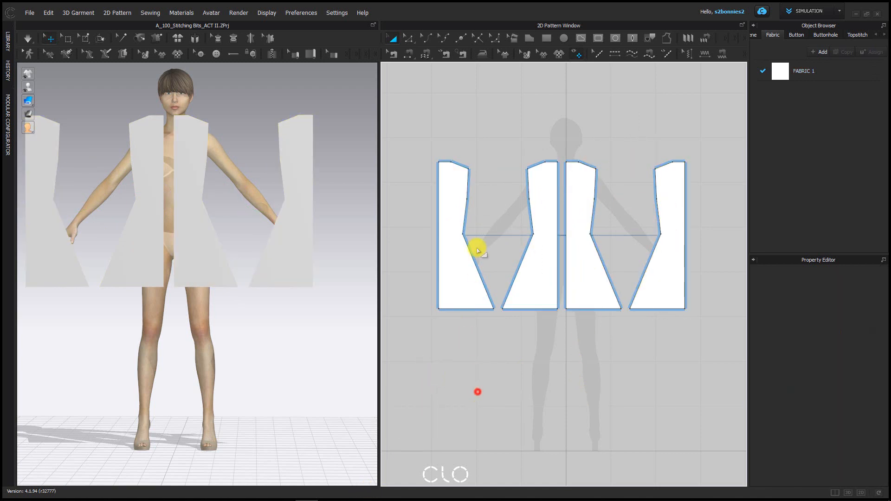
- Move the outermost left piece to the far right of the row so its centre edge faces its linked partner, and deselect it
drag(448, 229, 651, 244)
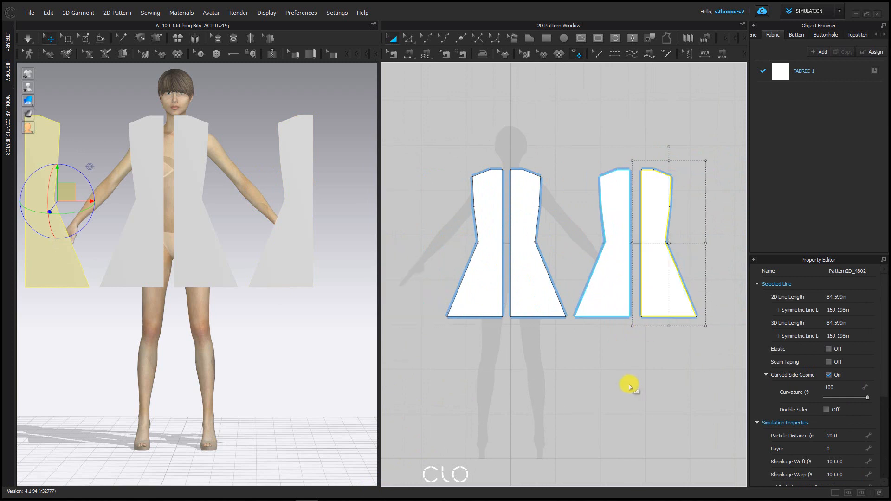
click(654, 351)
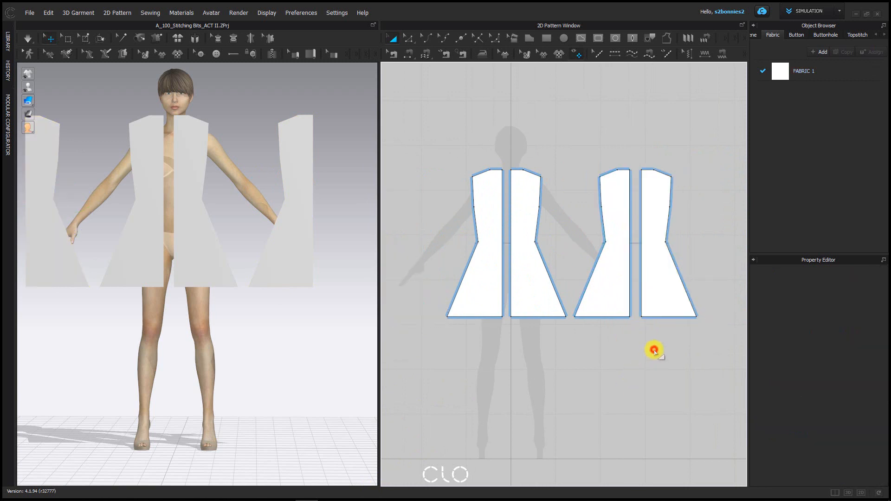
middle_drag(523, 408, 510, 404)
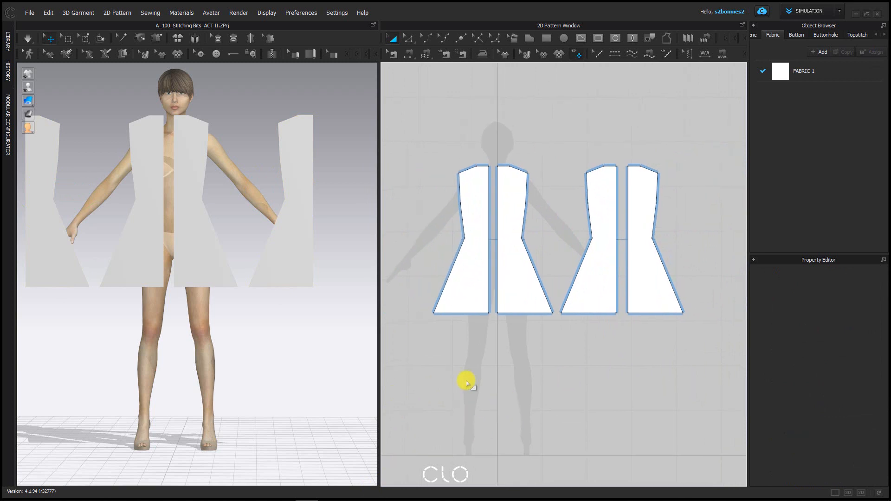
- Enlarge the 2D pattern area and select the pair beside the silhouette, followed by the pair over it, to examine how they match in 3D
drag(380, 345, 278, 344)
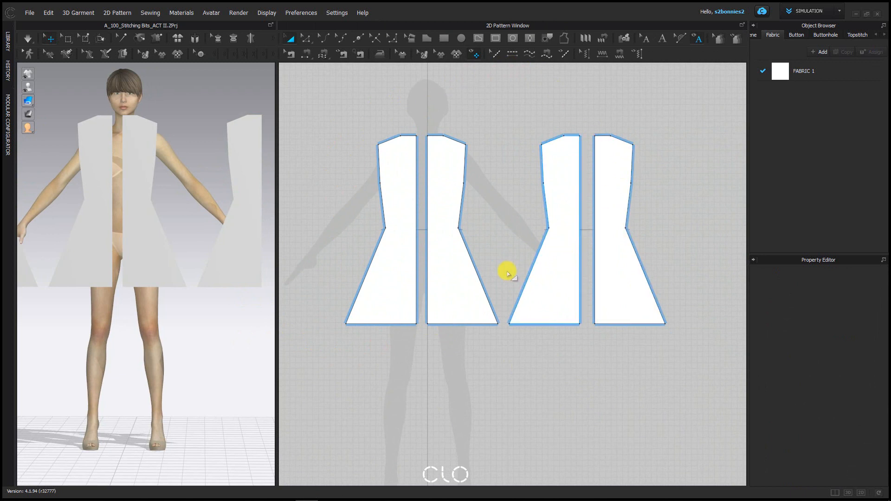
middle_drag(429, 169, 373, 289)
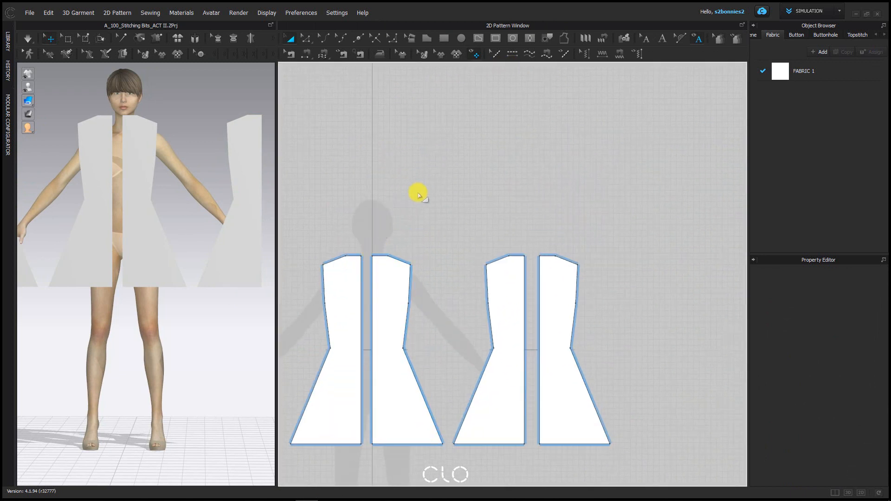
middle_drag(464, 183, 513, 106)
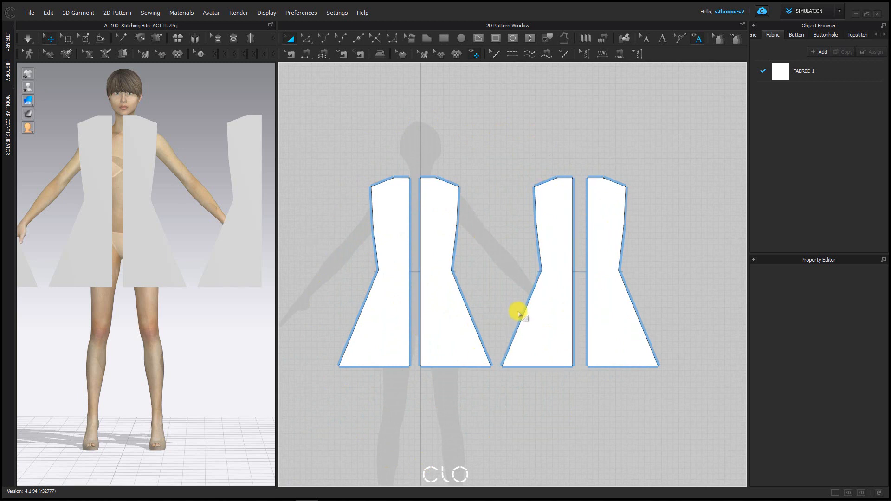
scroll(518, 315, down, 2)
drag(341, 133, 511, 350)
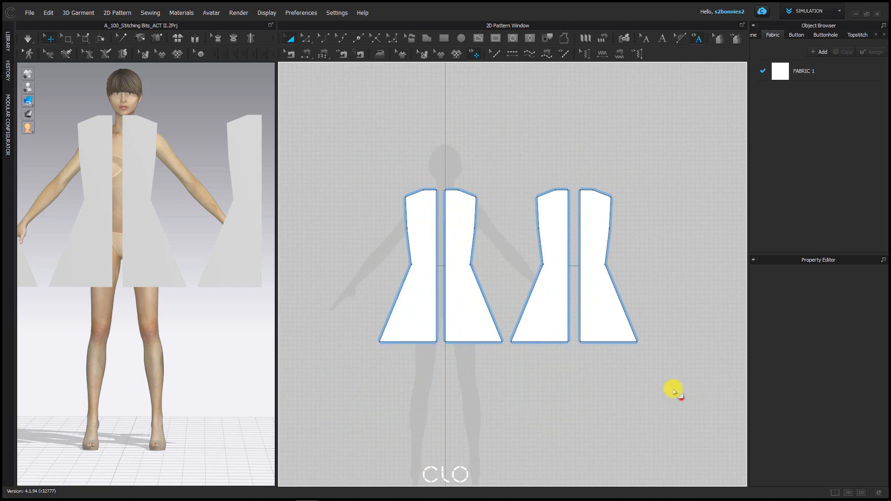
drag(677, 395, 505, 127)
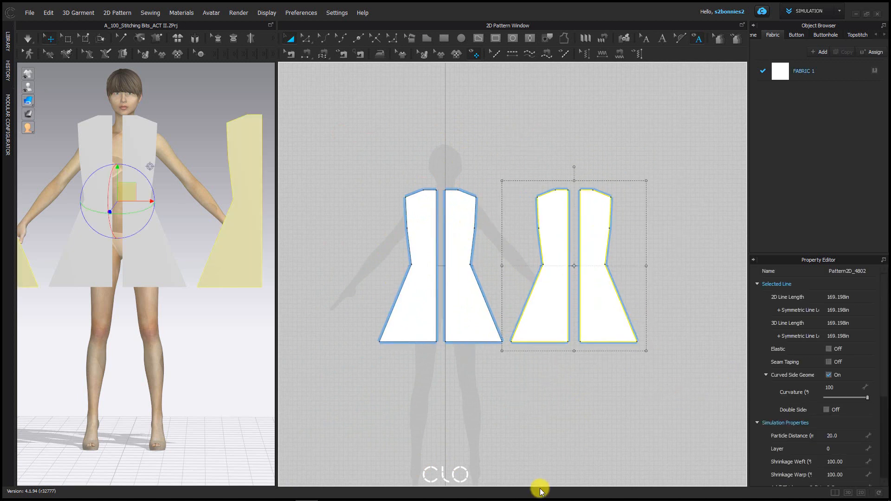
drag(371, 128, 503, 355)
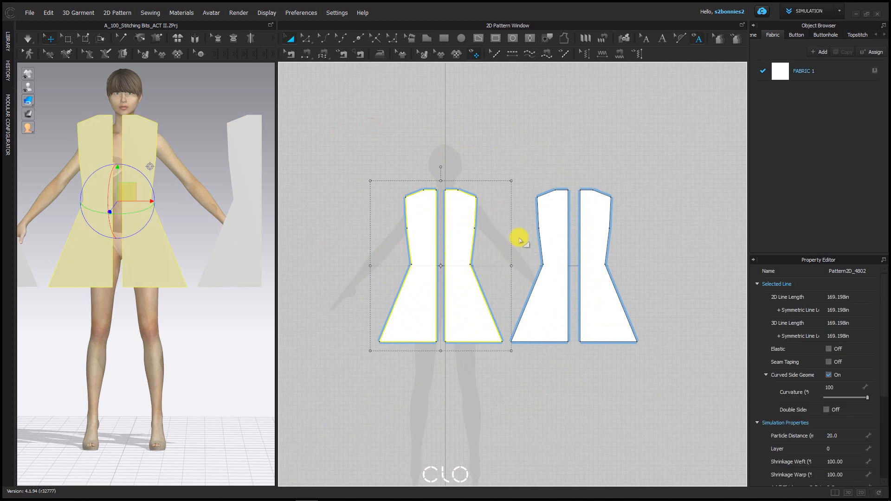
click(500, 162)
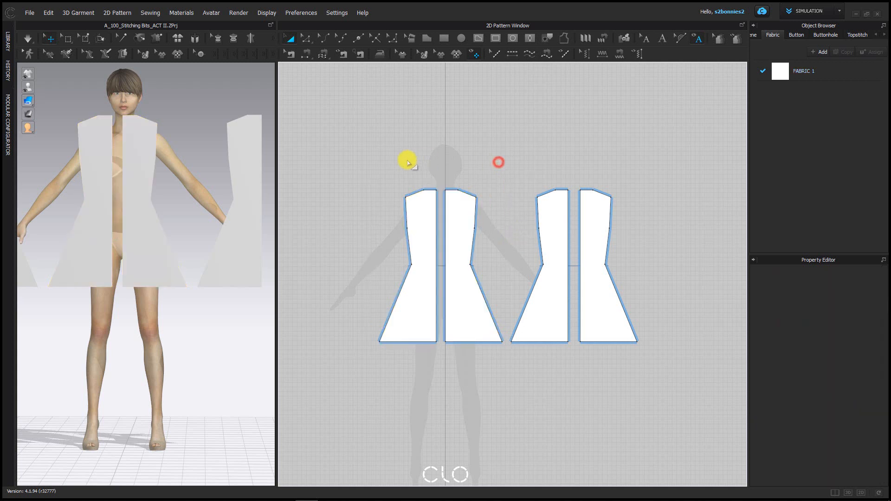
- Widen the 3D garment window so the whole avatar and all four half-dress pieces fit beside the 2D patterns
drag(279, 214, 369, 222)
middle_drag(535, 179, 551, 167)
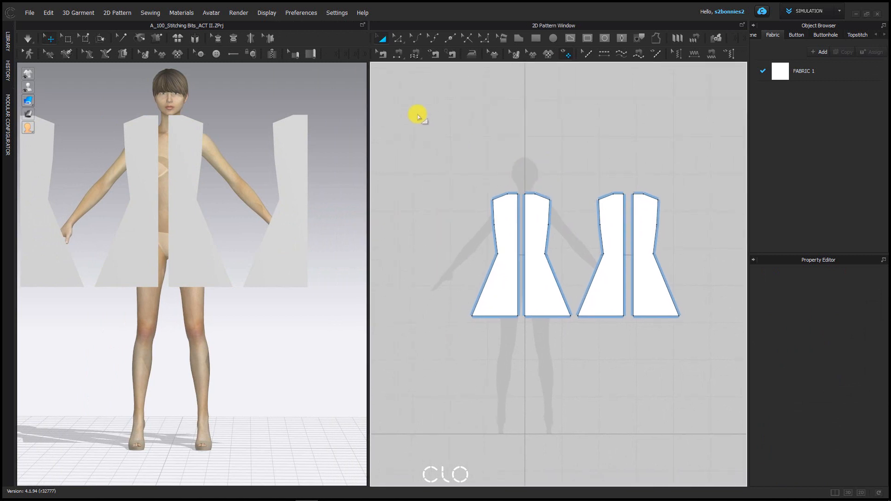
middle_drag(349, 174, 399, 227)
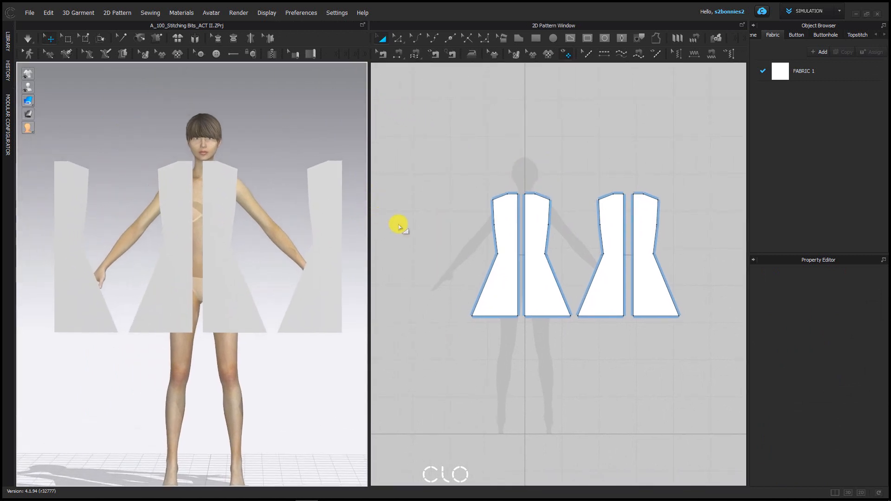
middle_drag(310, 298, 302, 303)
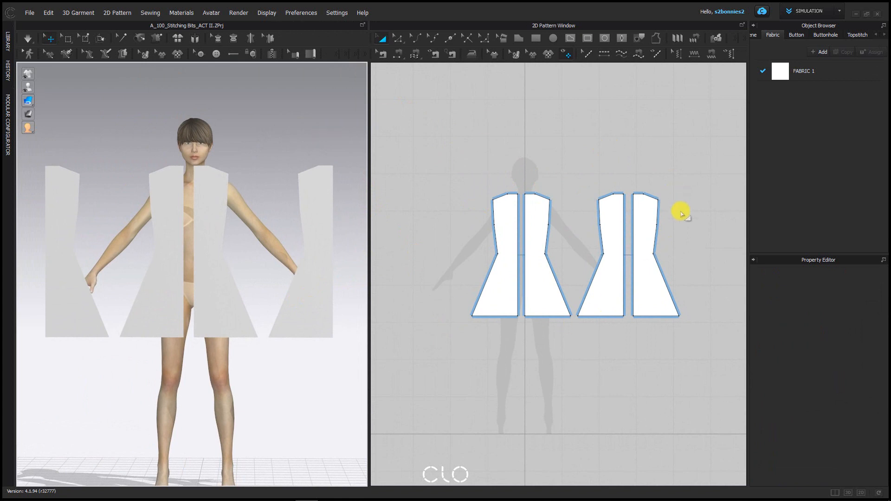
middle_drag(572, 266, 591, 195)
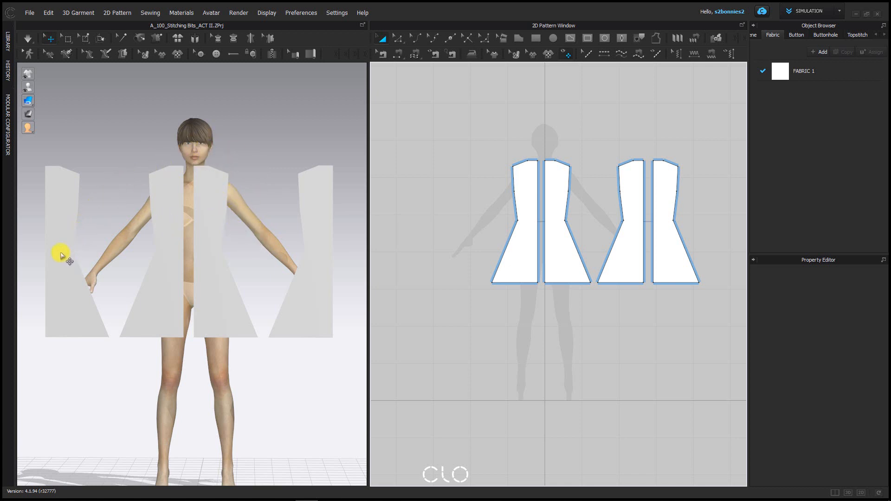
middle_drag(313, 358, 288, 335)
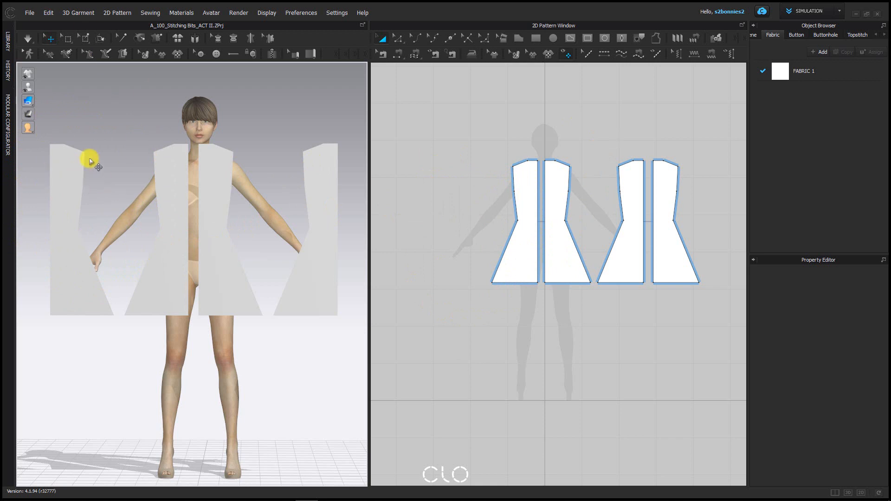
middle_drag(86, 308, 78, 305)
right_drag(502, 219, 474, 211)
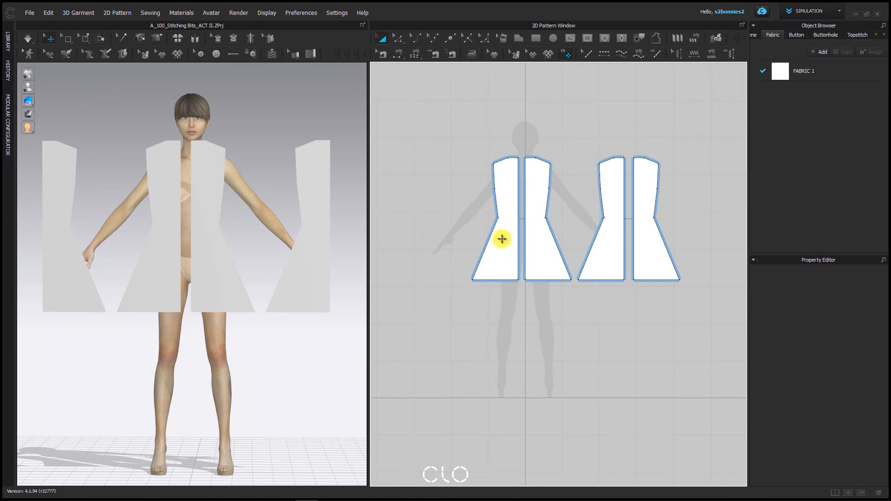
- Try moving the linked half-dress pieces away from the avatar silhouette, undo the moves and clear the selection
drag(512, 185, 590, 74)
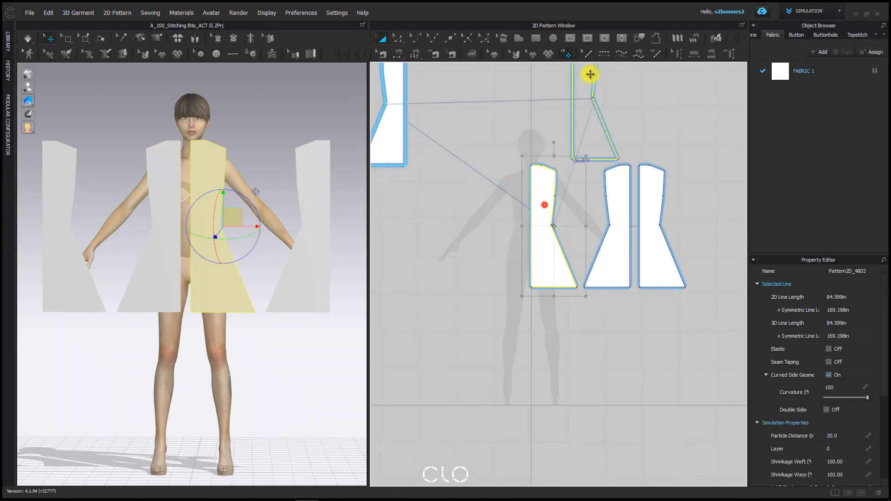
drag(390, 100, 437, 249)
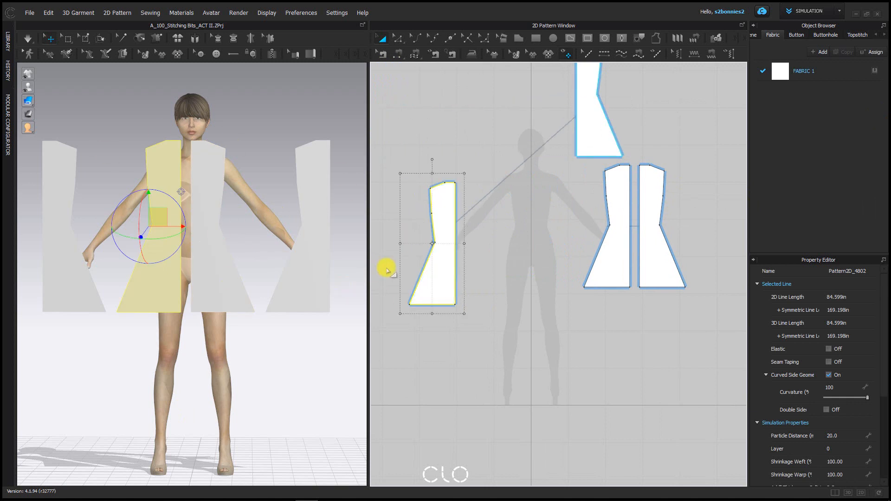
key(ctrl+z)
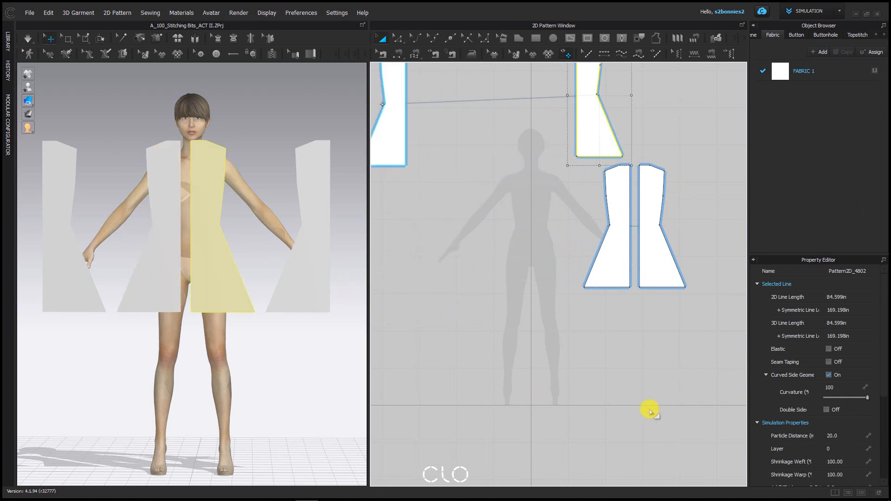
key(ctrl+z)
key(ctrl+z)
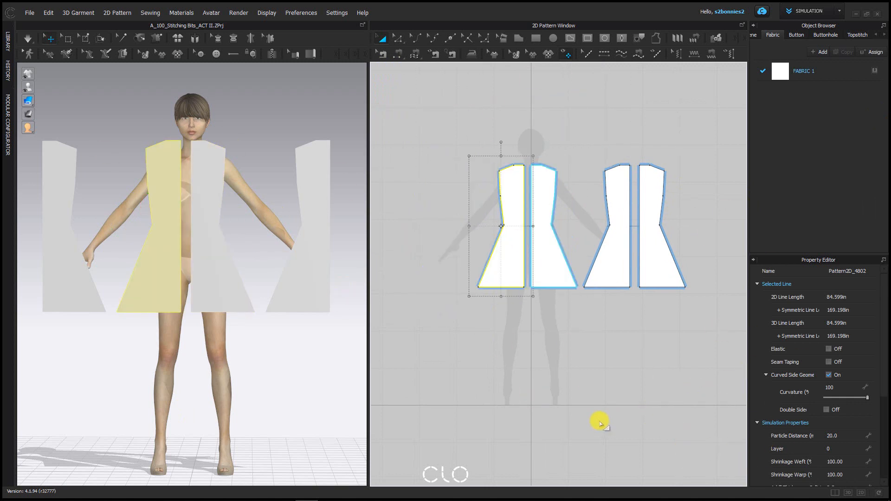
click(609, 425)
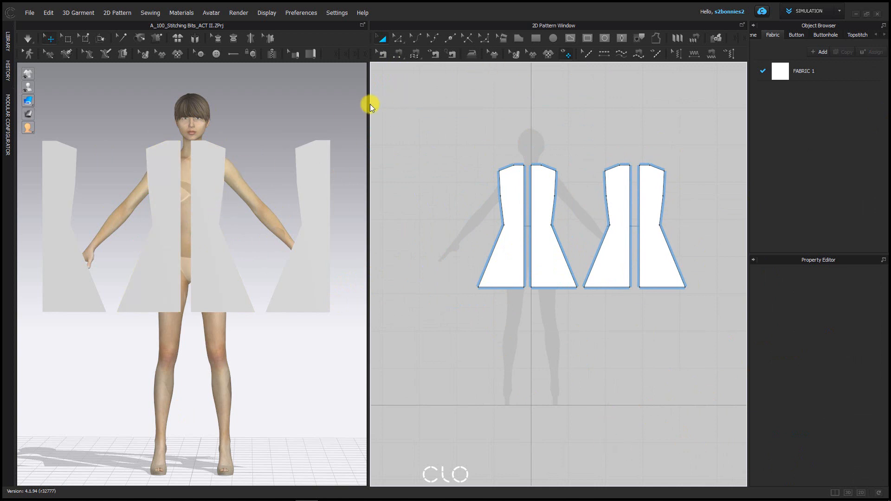
- Reset all four pieces in 3D to match the 2D layout, and widen the 3D window so they fit beside the avatar
drag(370, 103, 455, 113)
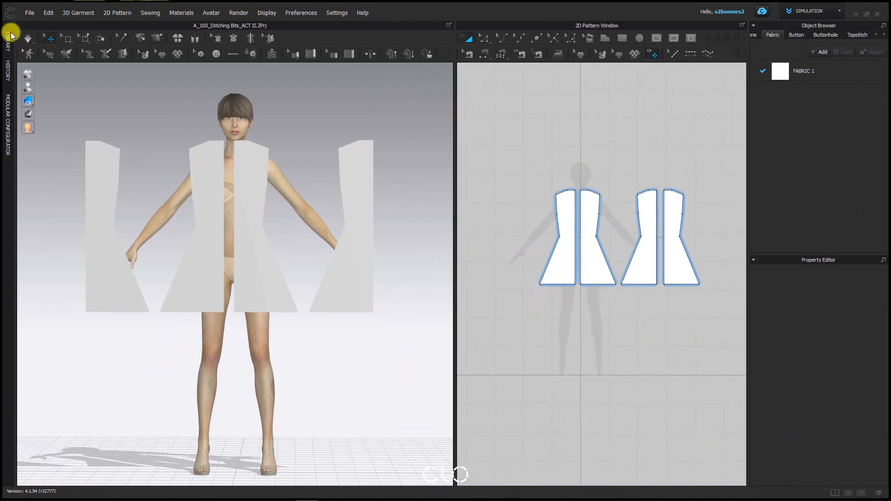
click(177, 42)
click(177, 42)
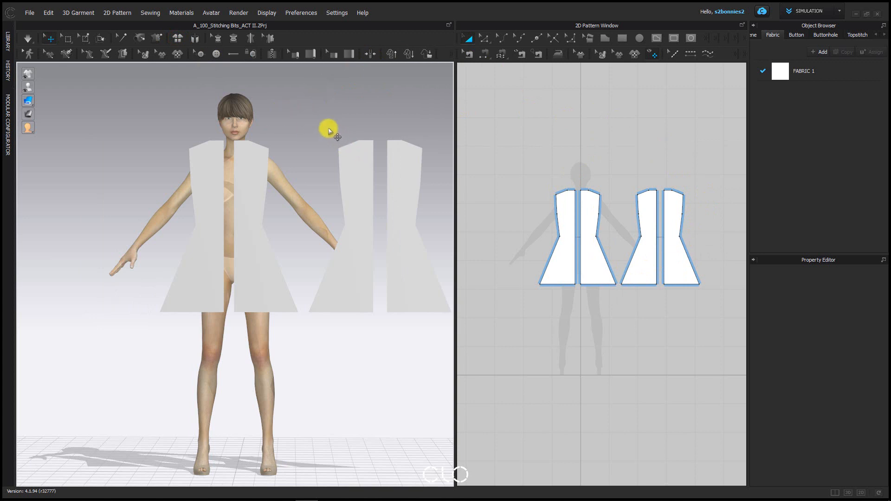
middle_drag(328, 129, 263, 128)
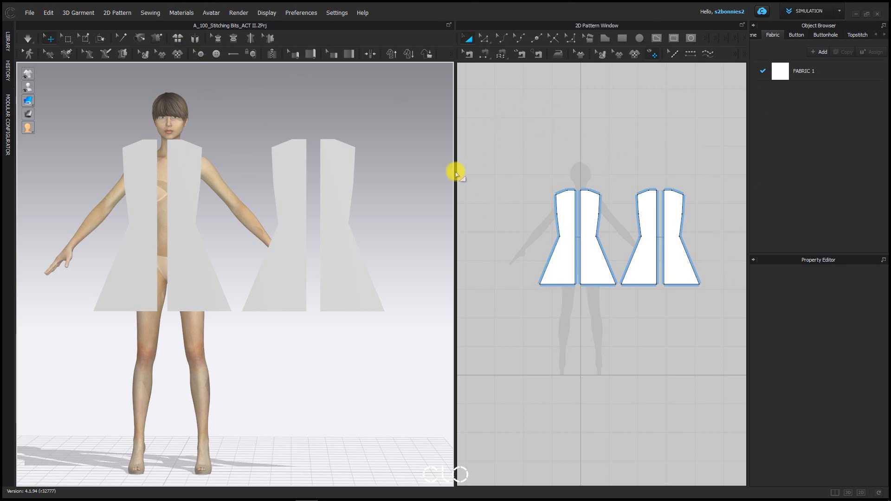
drag(456, 143, 384, 151)
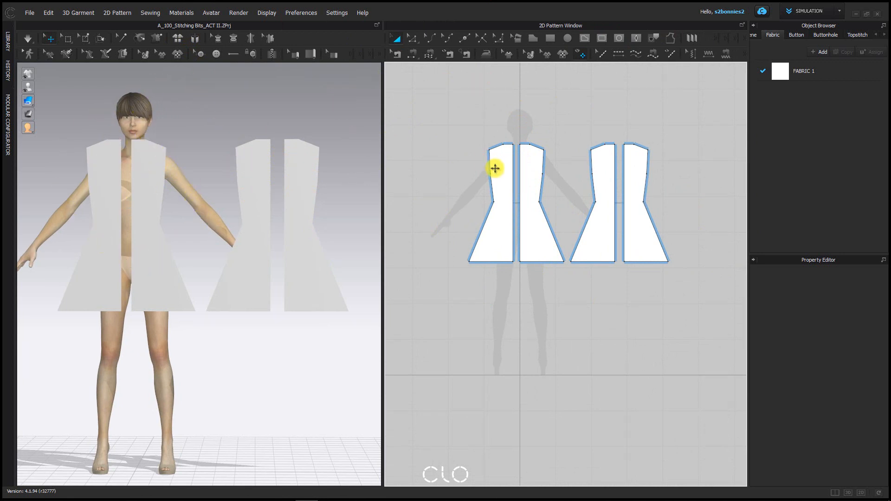
drag(383, 156, 469, 164)
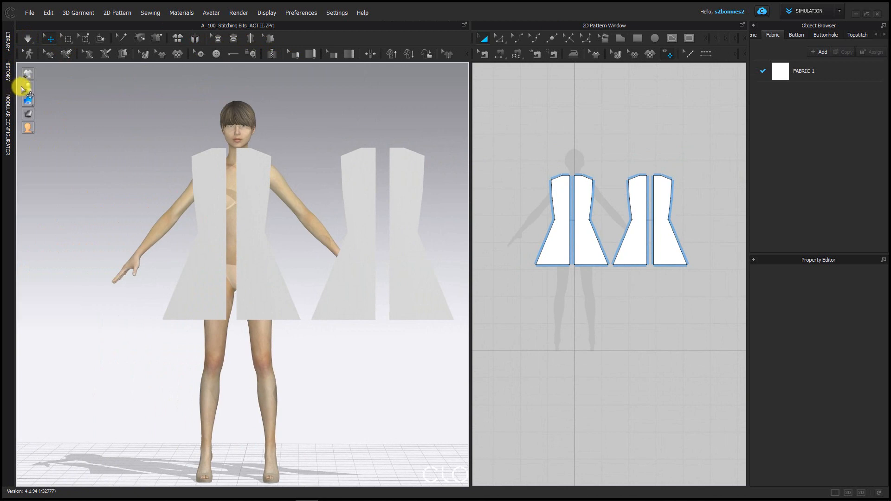
- Show the arrangement points around the avatar in the 3D window
mouse_move(28, 88)
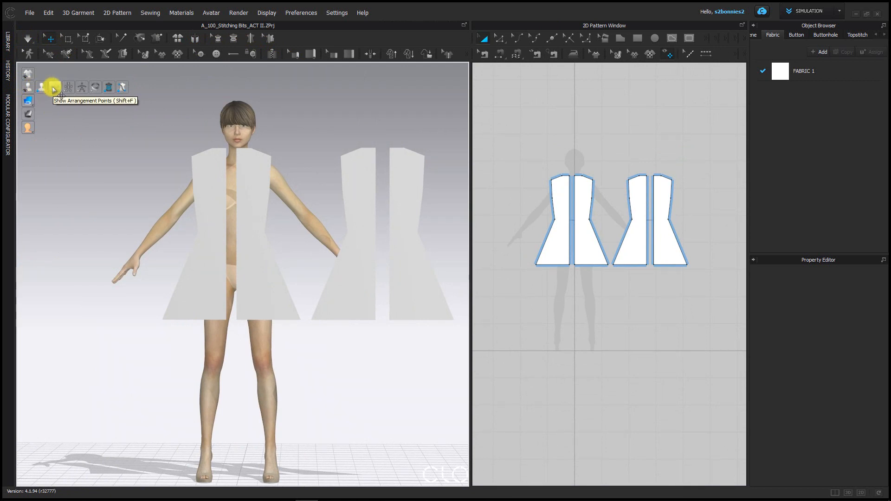
click(54, 89)
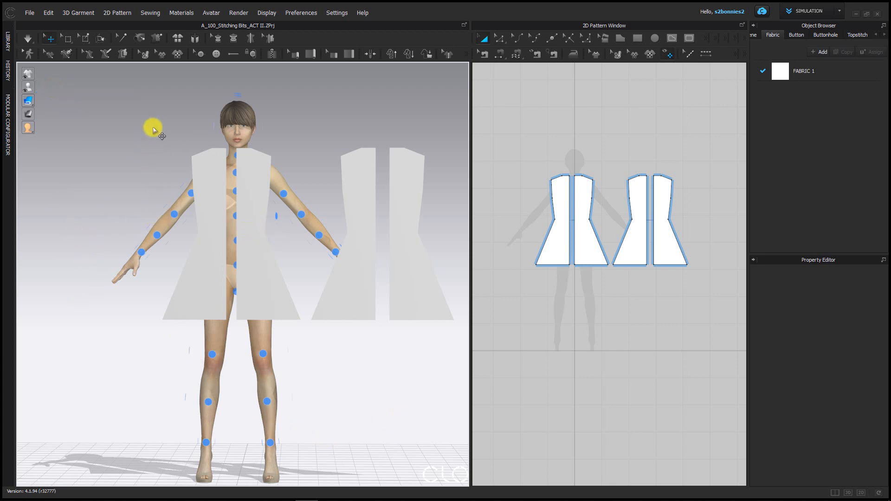
right_drag(167, 139, 156, 139)
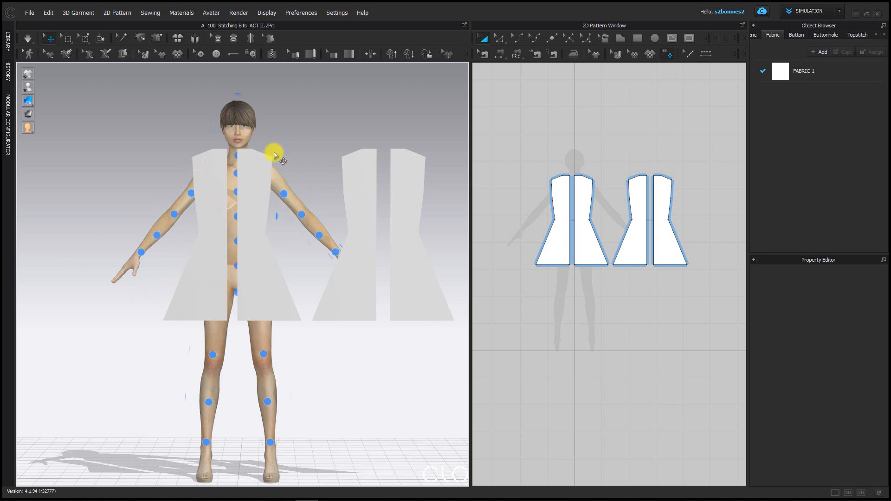
- Move the two half-dress pieces covering the avatar upward and outward to either side, uncovering the arrangement points on the torso
drag(197, 184, 149, 155)
drag(255, 184, 290, 145)
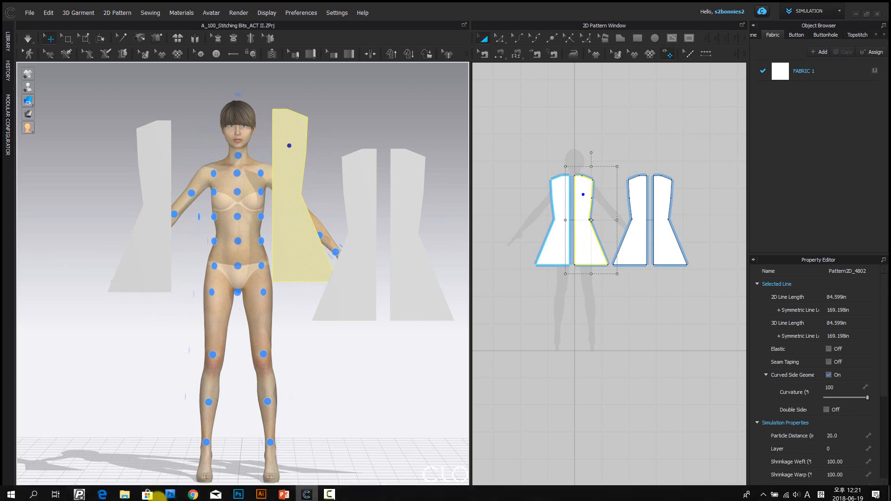
drag(170, 148, 186, 128)
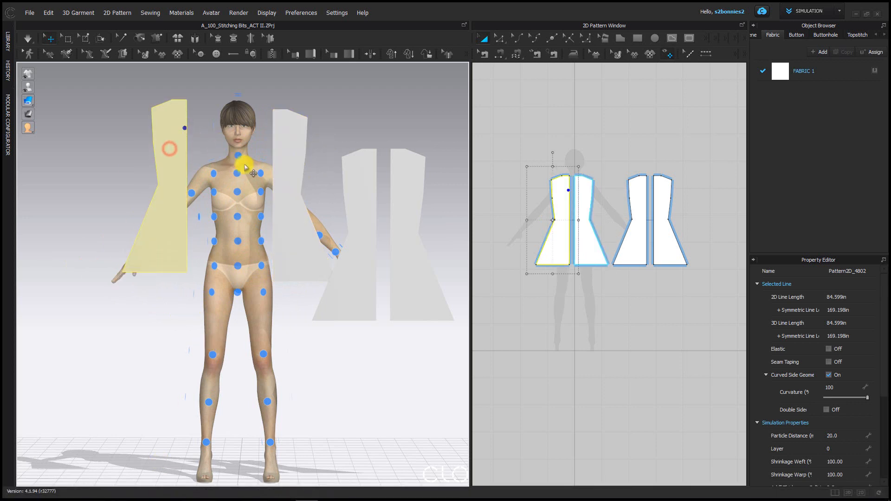
drag(289, 146, 290, 125)
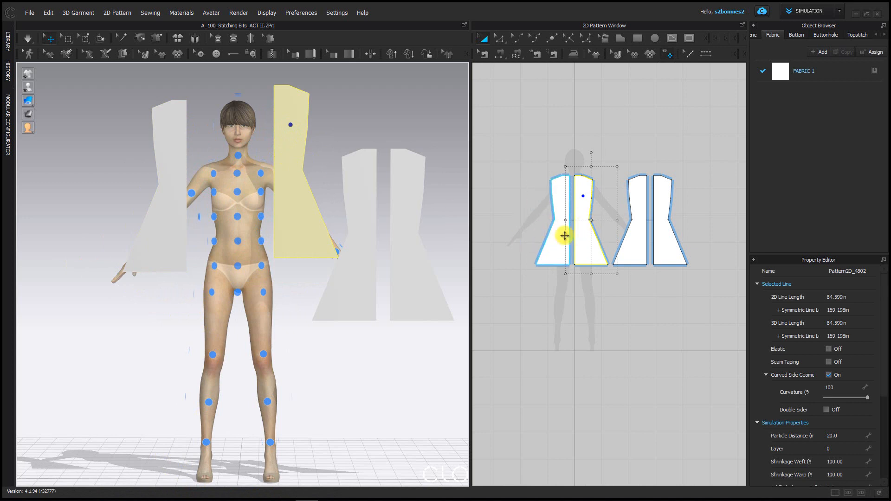
middle_drag(565, 236, 587, 202)
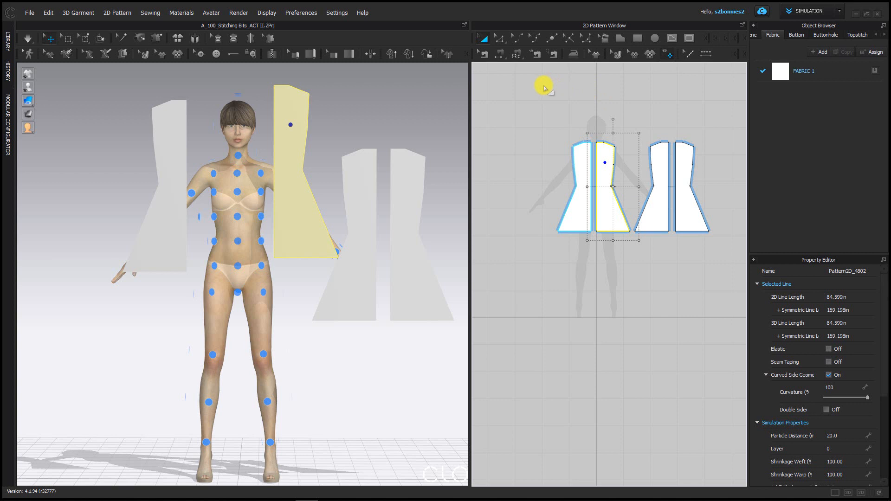
- Place the half-dress piece at the avatar's left side on the front arrangement point beside her left waist
click(293, 124)
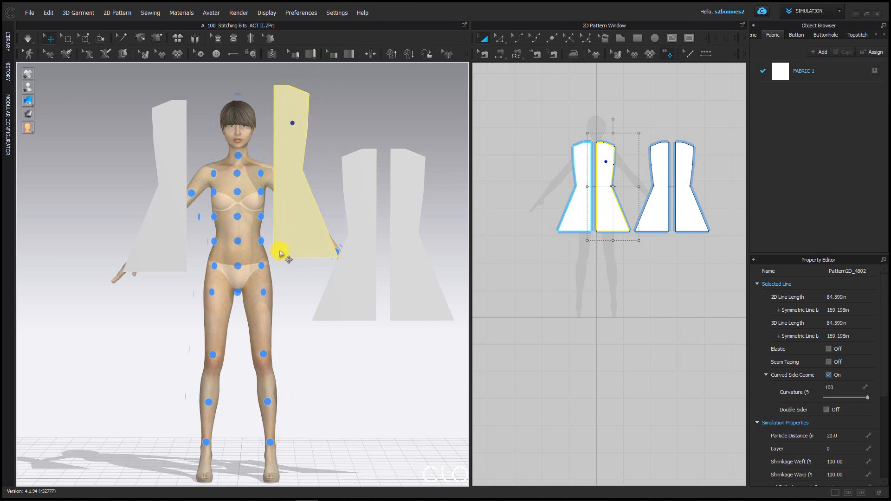
click(302, 237)
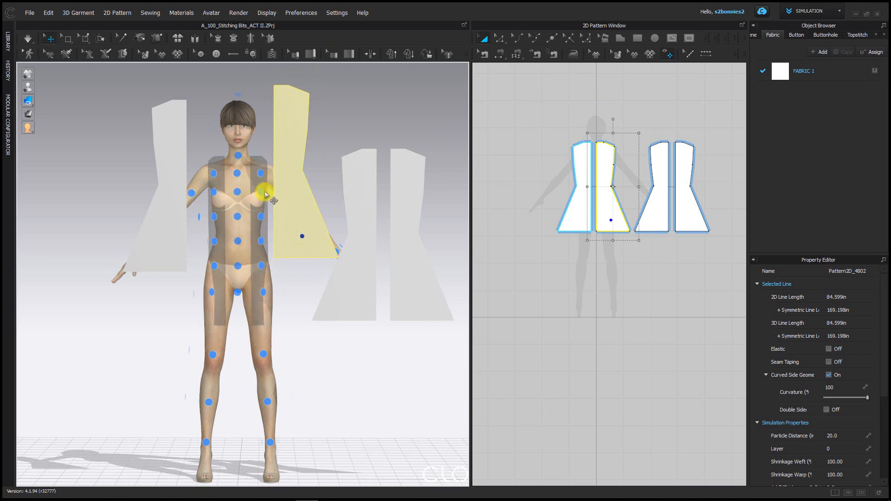
click(294, 271)
click(294, 236)
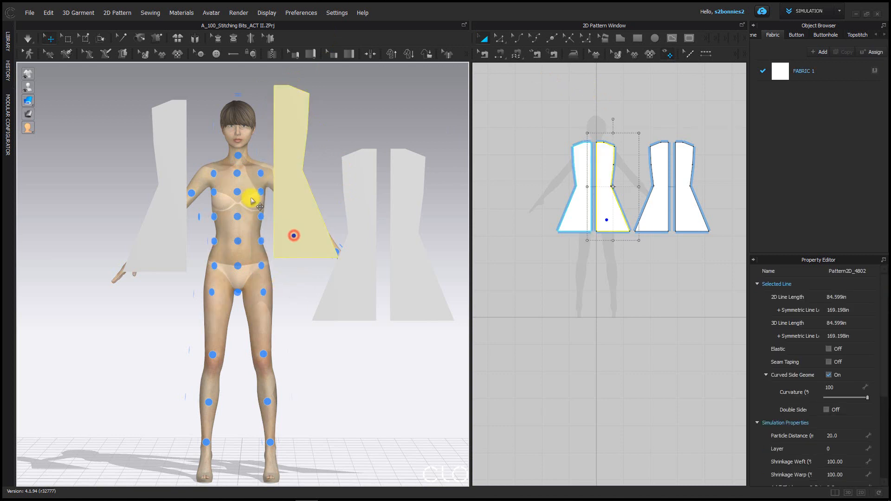
click(291, 267)
scroll(283, 232, up, 3)
click(327, 207)
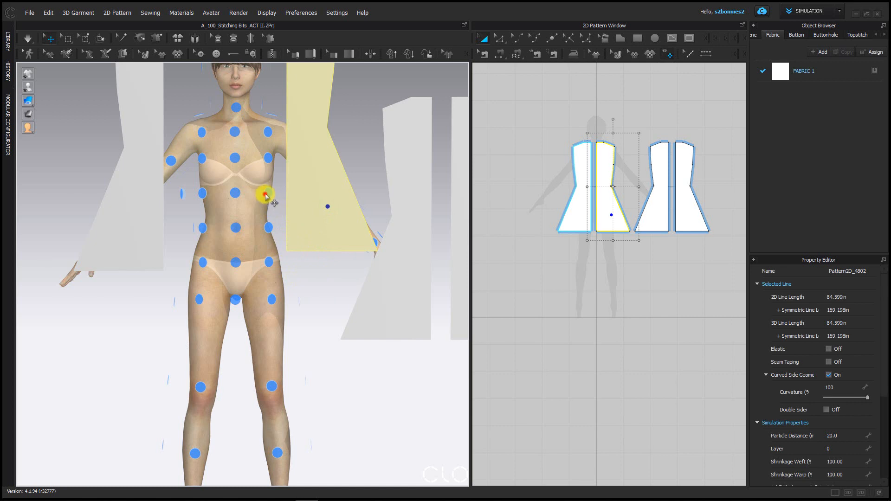
click(269, 193)
click(269, 159)
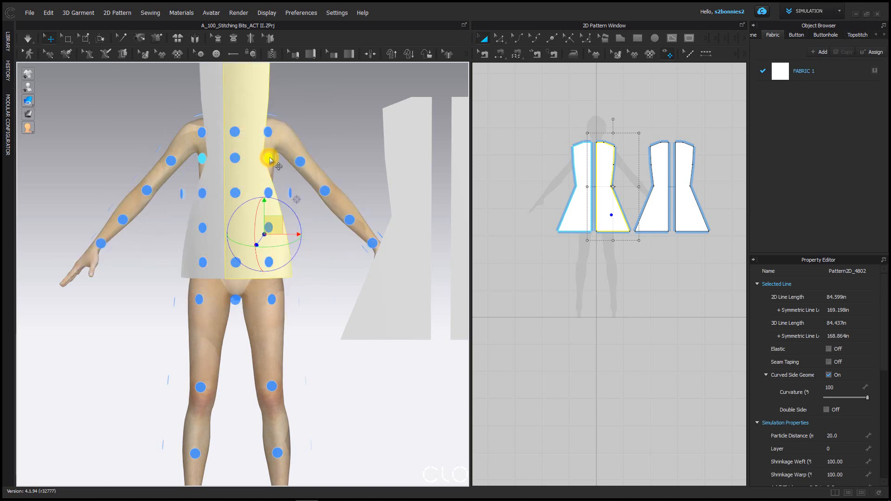
drag(277, 225, 383, 258)
click(272, 230)
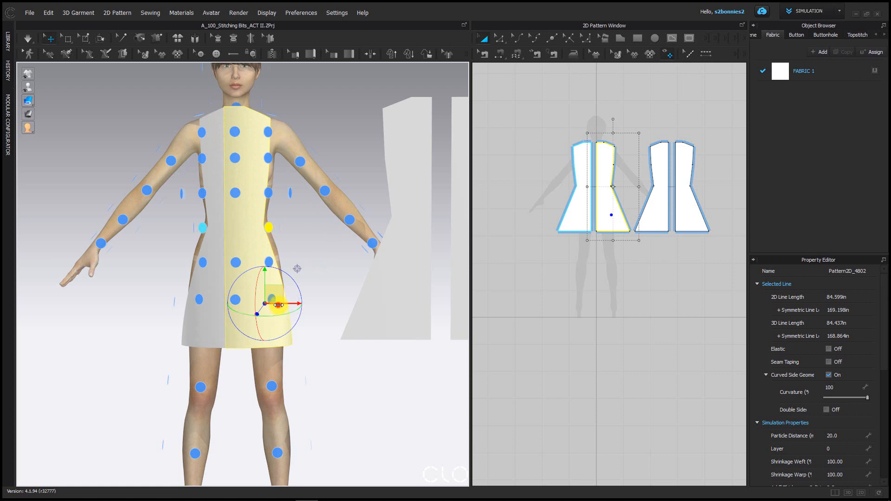
- Try shifting the placed half-dress piece outward along the horizontal axis, and clear the selection
drag(278, 305, 291, 305)
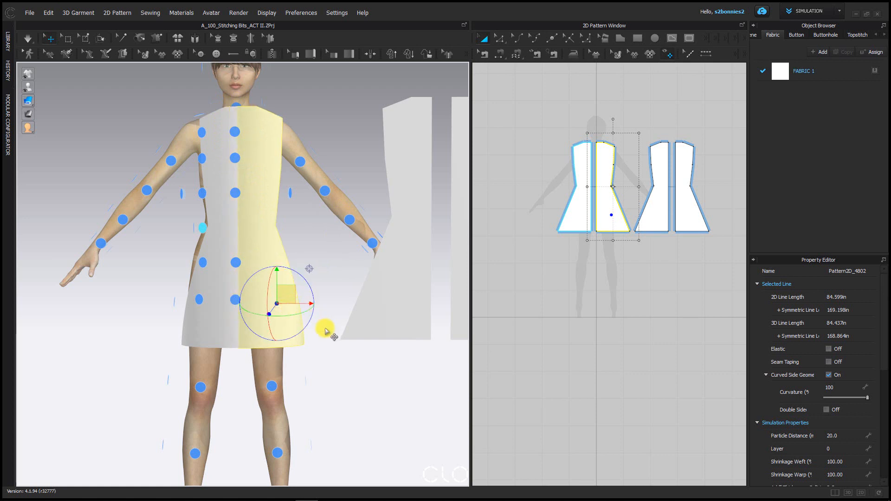
click(254, 371)
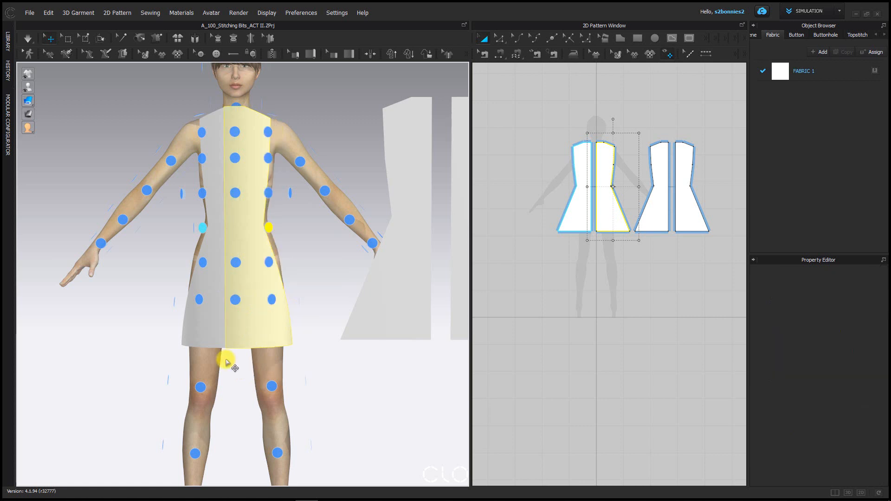
click(343, 361)
- Orbit around the avatar to examine how the placed pair curves around and overlaps at the centre front
right_drag(350, 397, 336, 414)
click(253, 364)
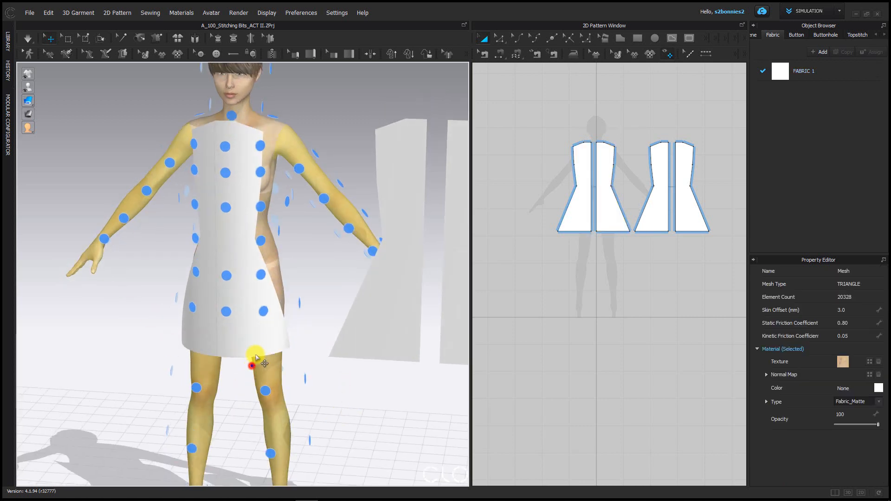
click(259, 346)
click(106, 342)
mouse_move(151, 353)
right_down()
mouse_move(179, 352)
mouse_move(166, 340)
mouse_move(169, 353)
right_up()
right_drag(182, 204, 261, 298)
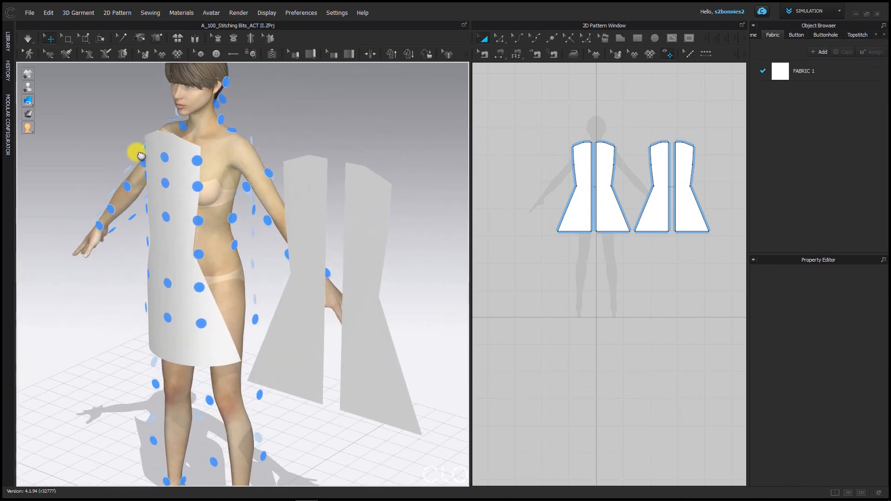
right_drag(135, 151, 2, 69)
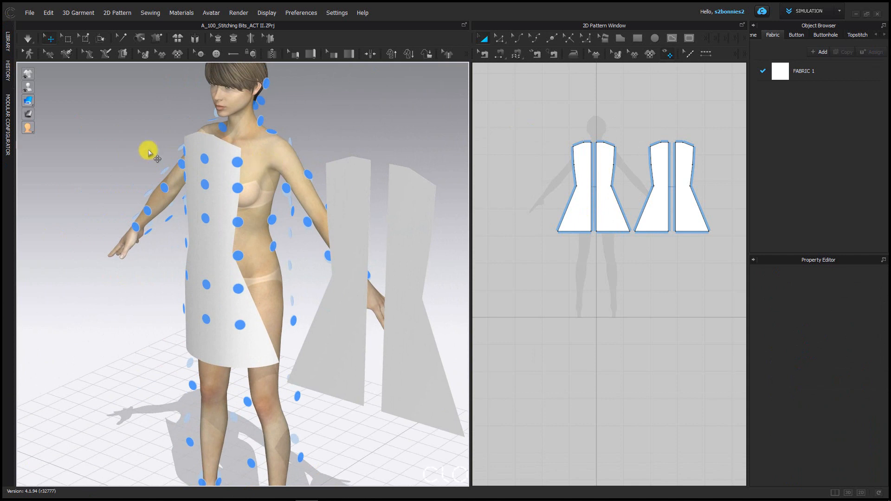
right_drag(249, 284, 171, 54)
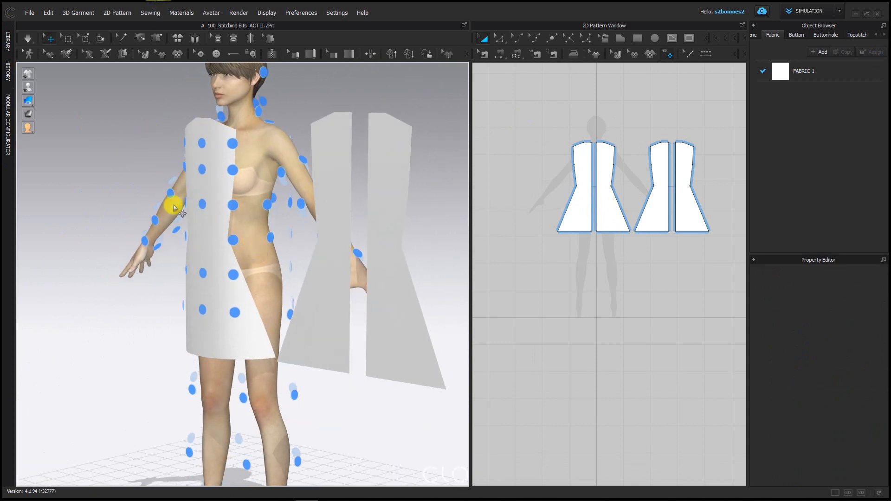
- Try shifting the placed left-side half piece outward to open a gap at the centre front, and view the pair from above
click(207, 248)
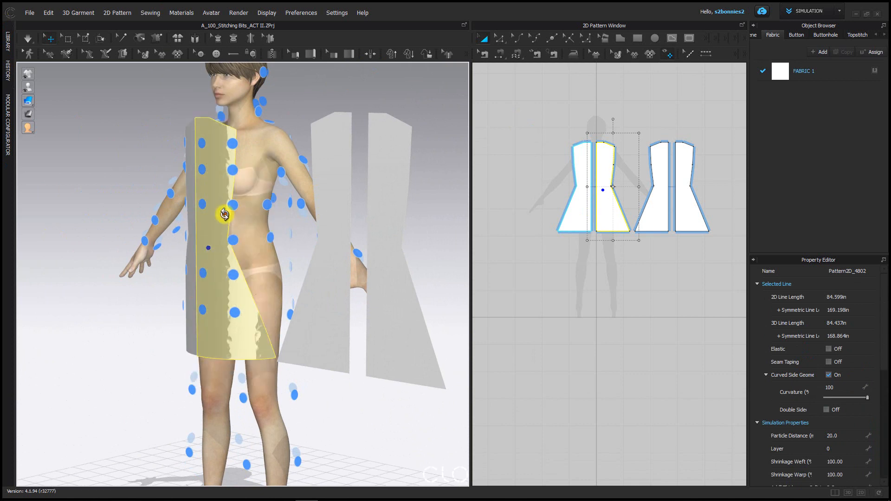
click(214, 249)
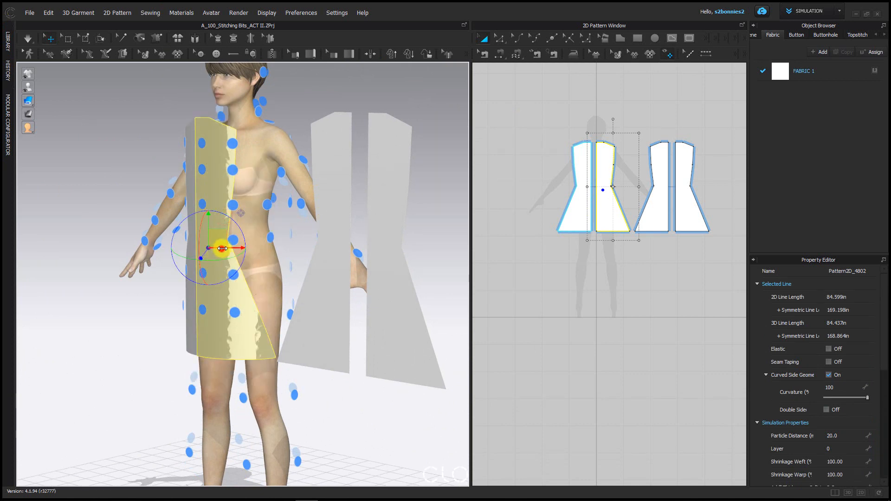
mouse_move(221, 249)
mouse_down()
mouse_move(248, 244)
mouse_move(223, 247)
mouse_up()
click(161, 423)
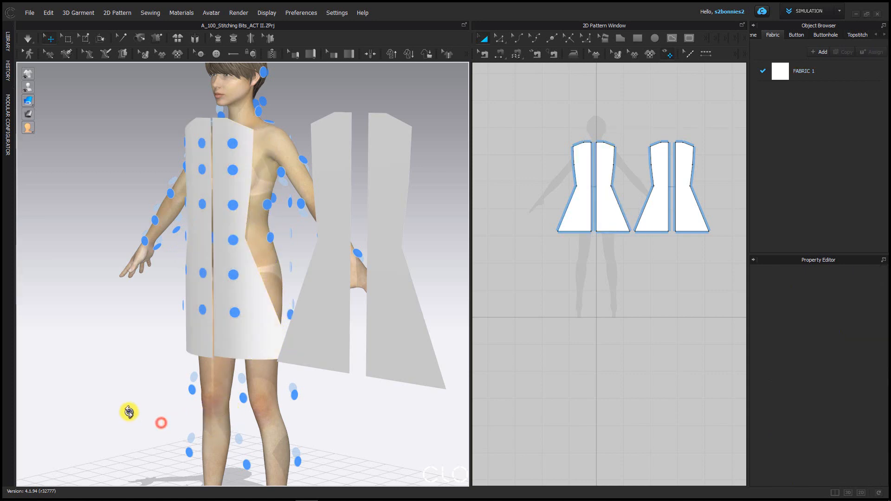
right_drag(129, 412, 306, 294)
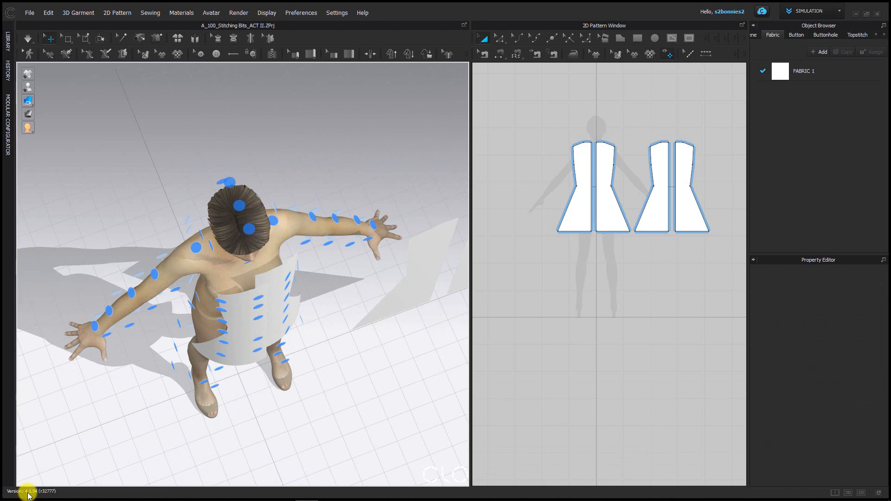
click(123, 484)
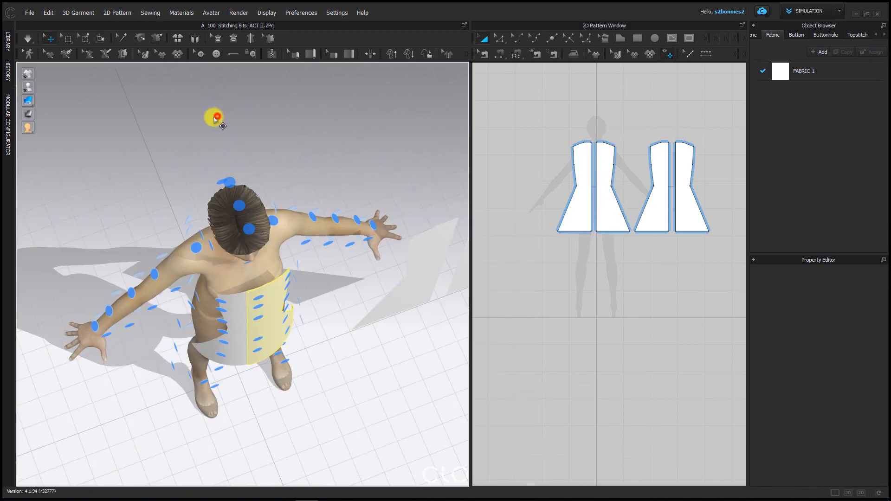
- Examine the placed front pair and the pieces beside the avatar in the front, back and side views
key(2)
key(8)
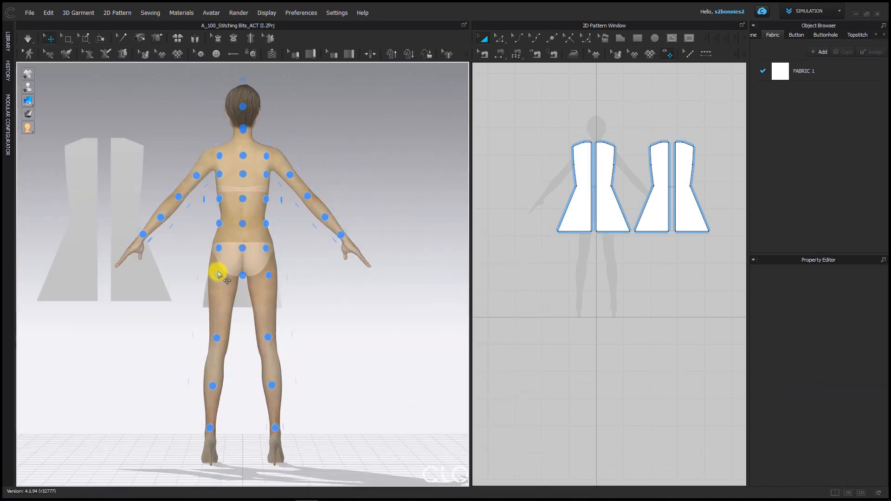
key(2)
key(4)
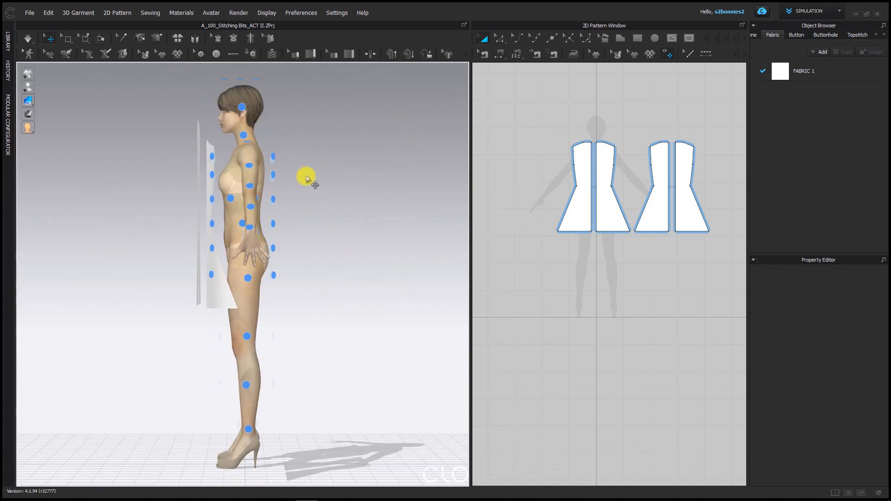
key(2)
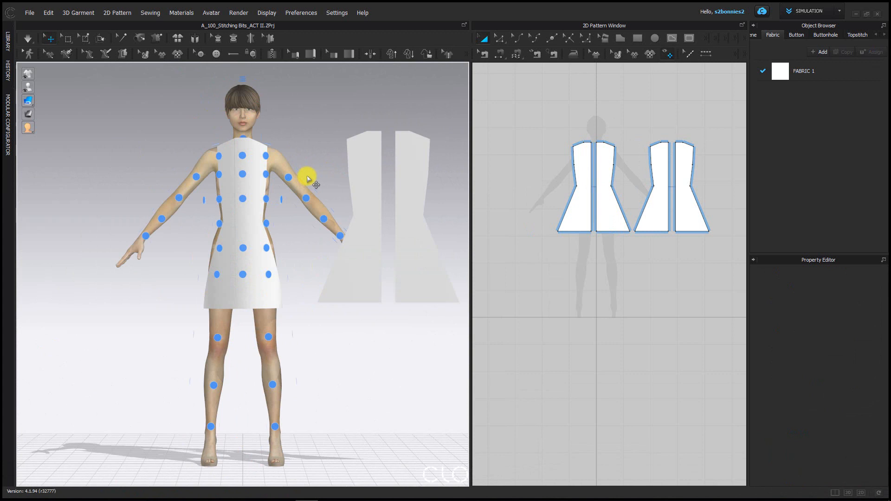
click(265, 228)
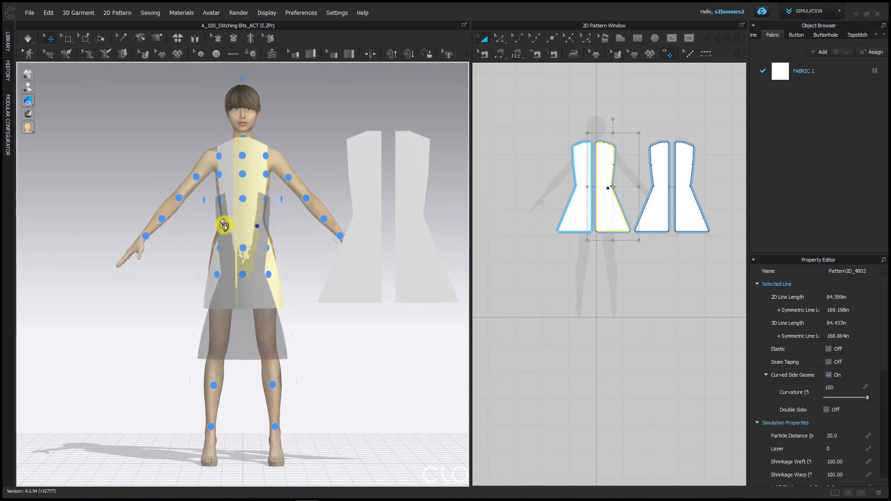
click(377, 409)
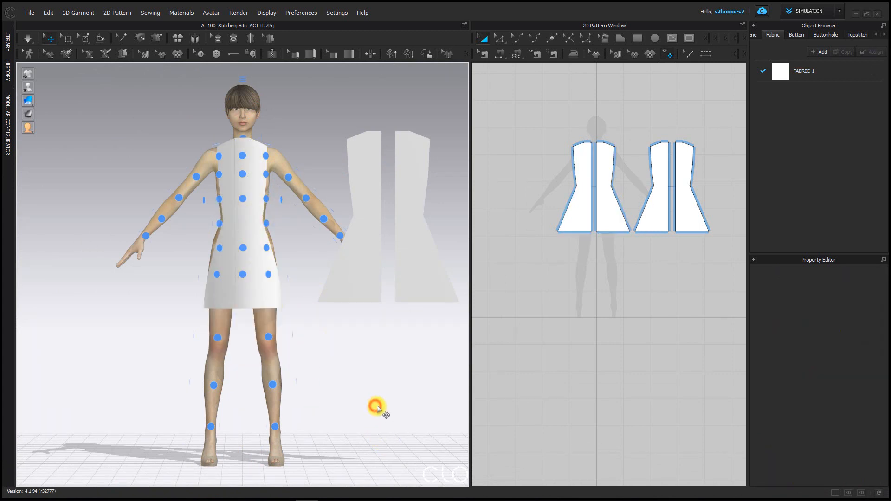
key(8)
key(4)
key(6)
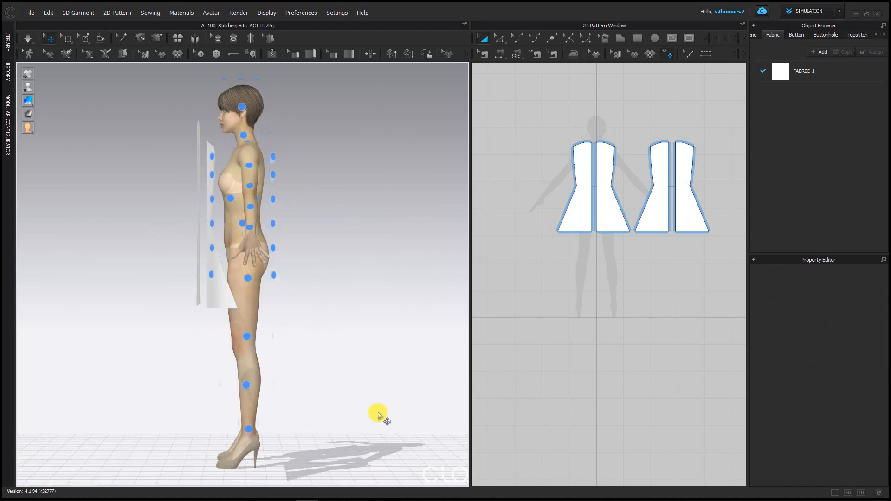
- Try shifting the placed left-side half-dress piece slightly outward in the front view, and undo the move
key(2)
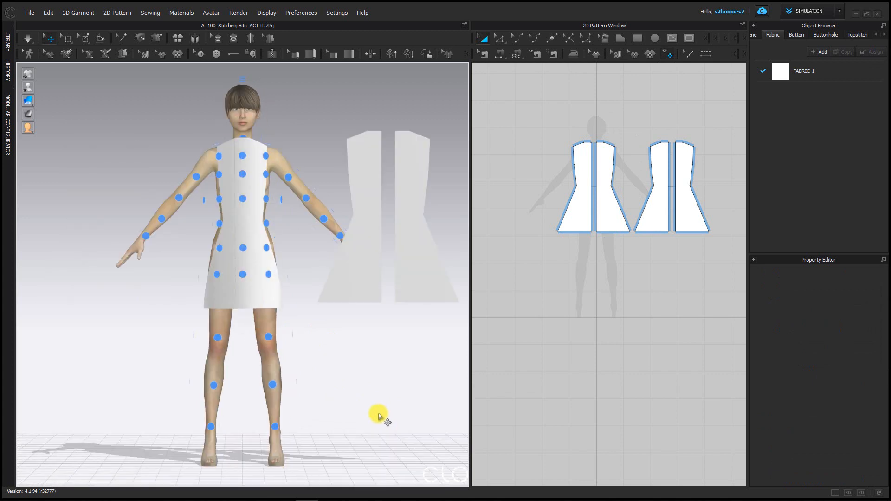
click(247, 220)
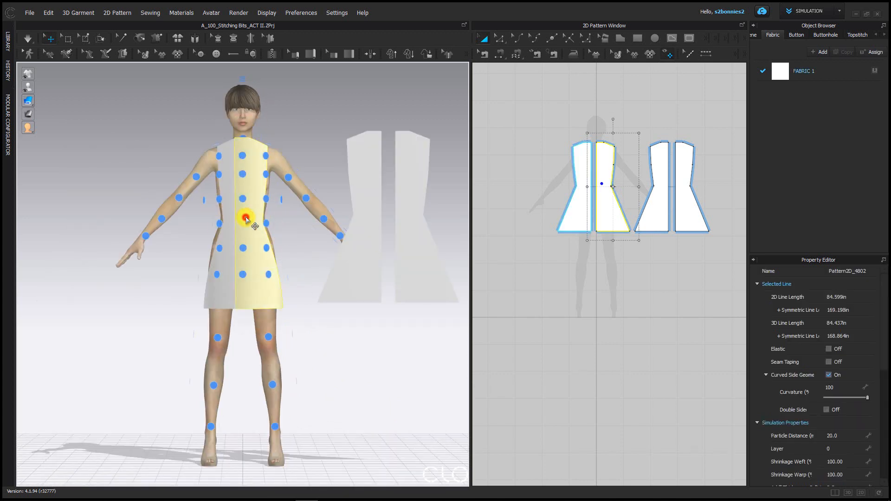
click(247, 222)
drag(263, 224, 267, 223)
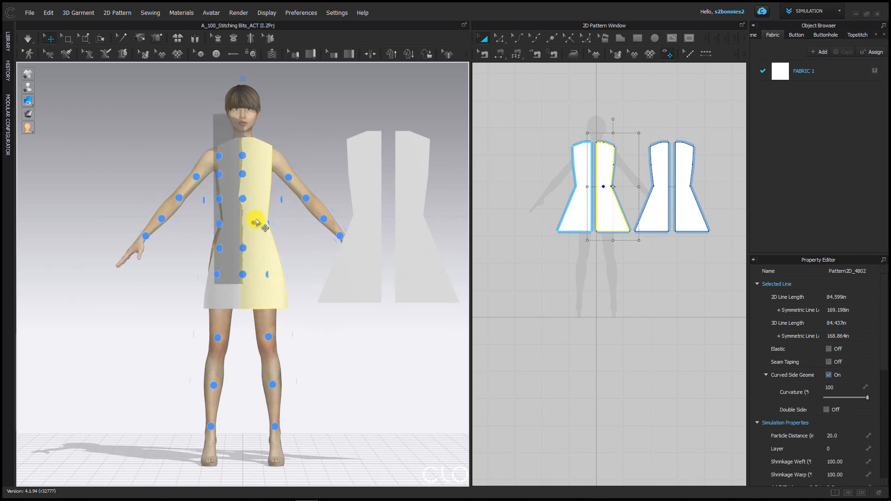
click(365, 385)
key(ctrl+z)
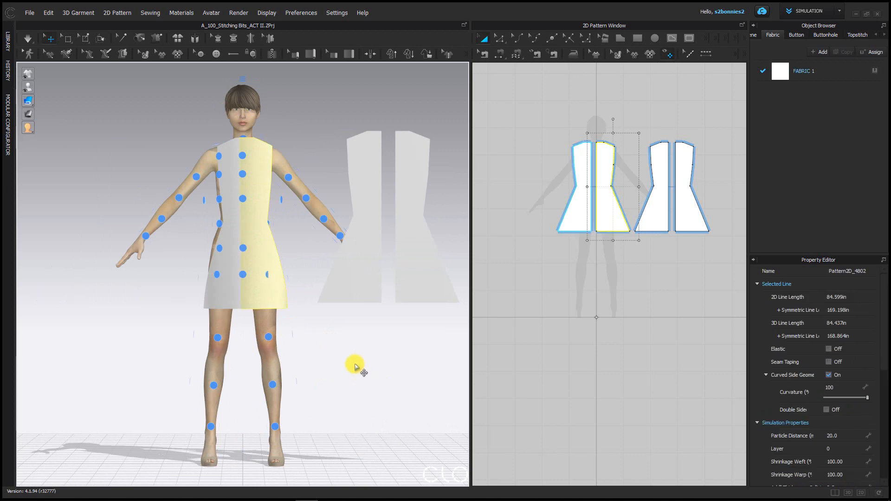
key(ctrl+z)
- Examine the selected left-side half piece and its overlap at the centre front up close, and clear the selection
click(259, 240)
scroll(256, 200, up, 5)
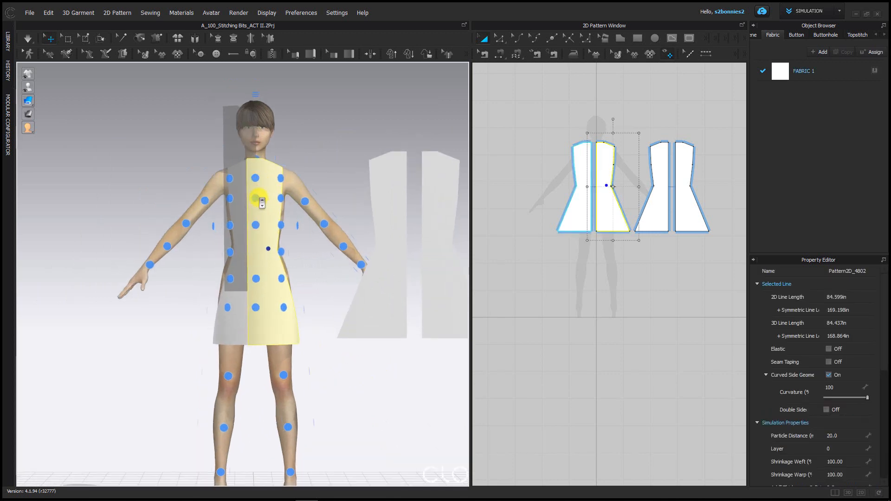
scroll(251, 222, up, 2)
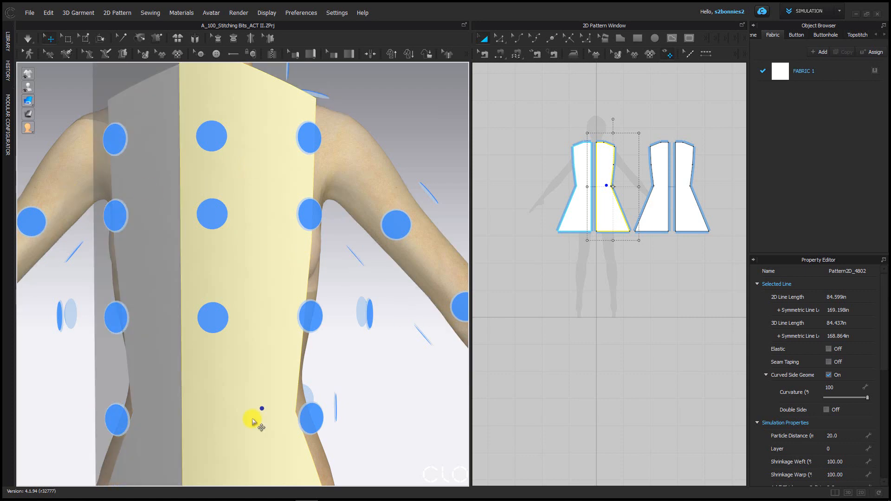
scroll(186, 404, down, 5)
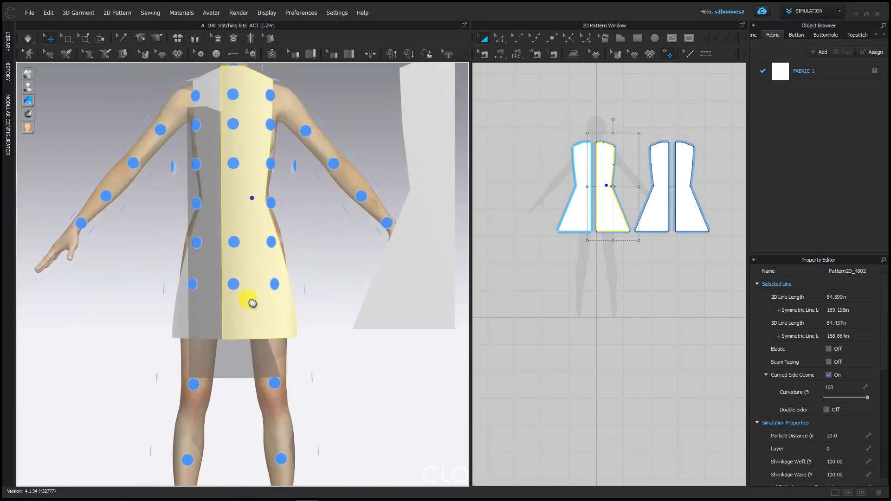
middle_drag(252, 303, 254, 309)
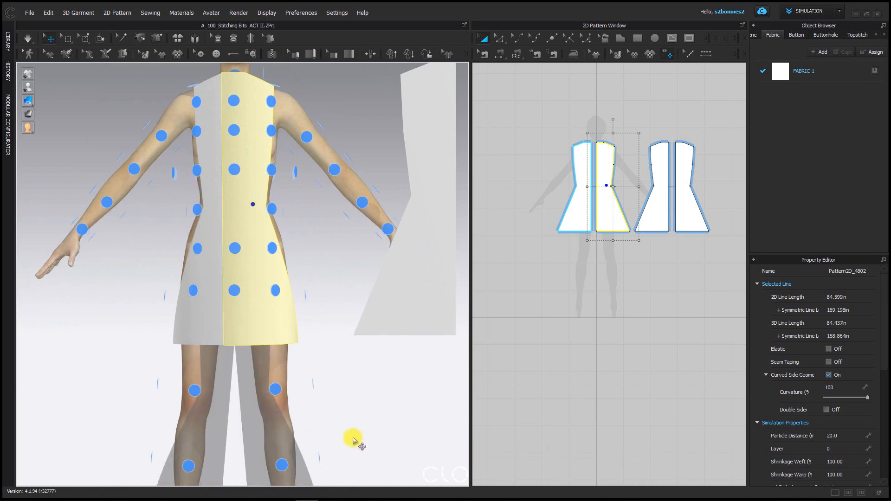
click(342, 222)
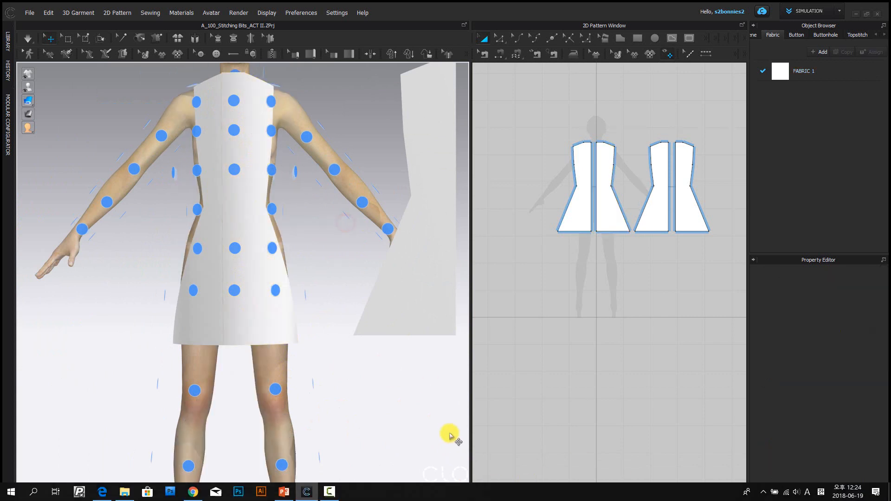
- Select the placed left-side half-dress piece near the waist and bring up its movement gizmo
click(246, 219)
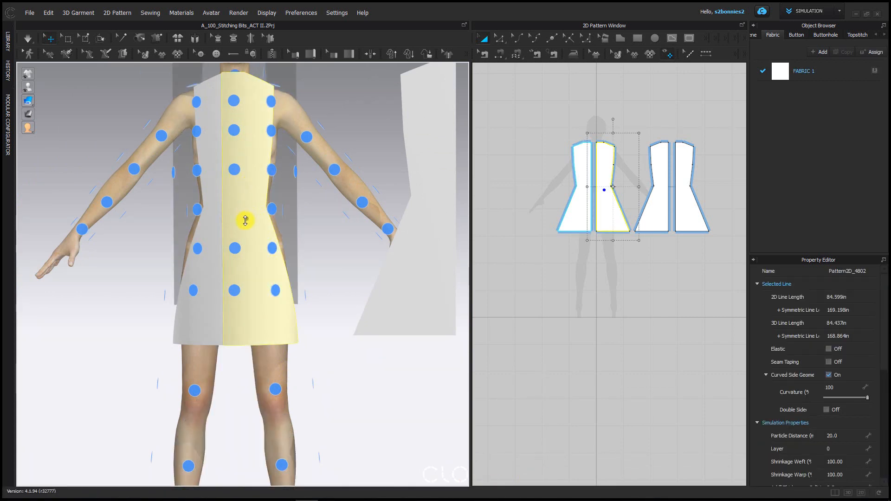
drag(263, 242, 235, 289)
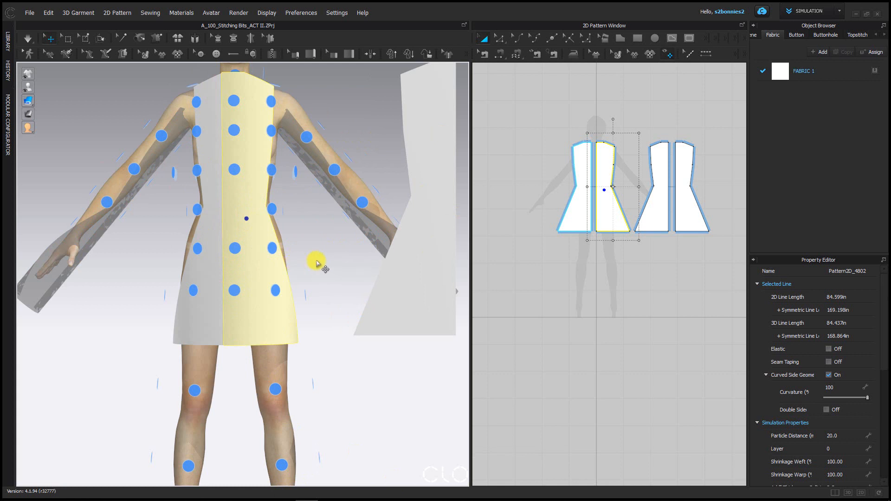
click(256, 203)
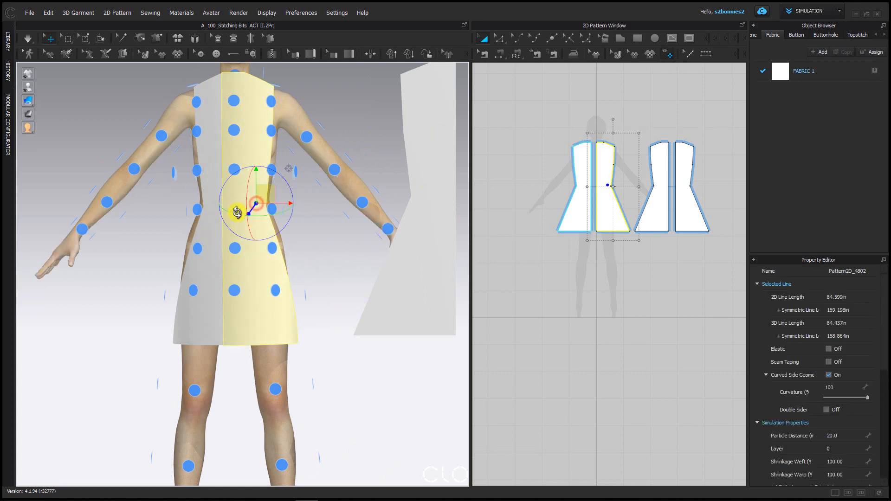
- Select the avatar's left front panel and bring its Arrangement settings into view in an enlarged Property Editor
click(271, 210)
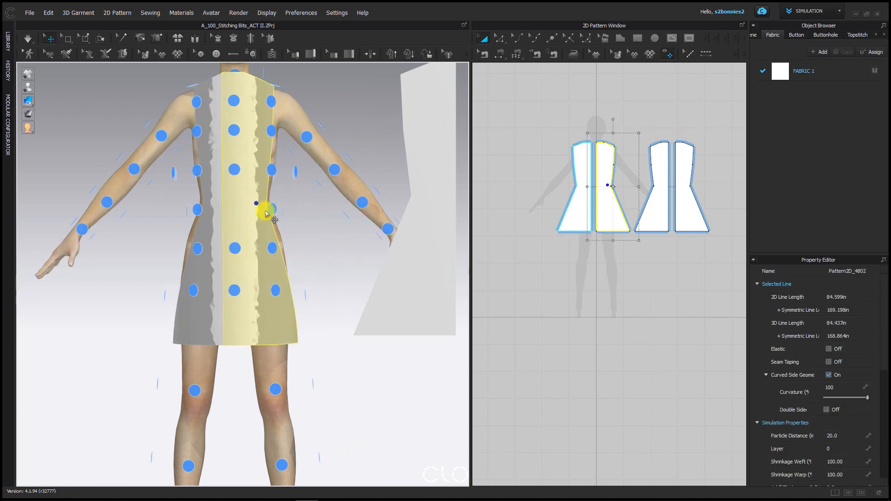
click(262, 254)
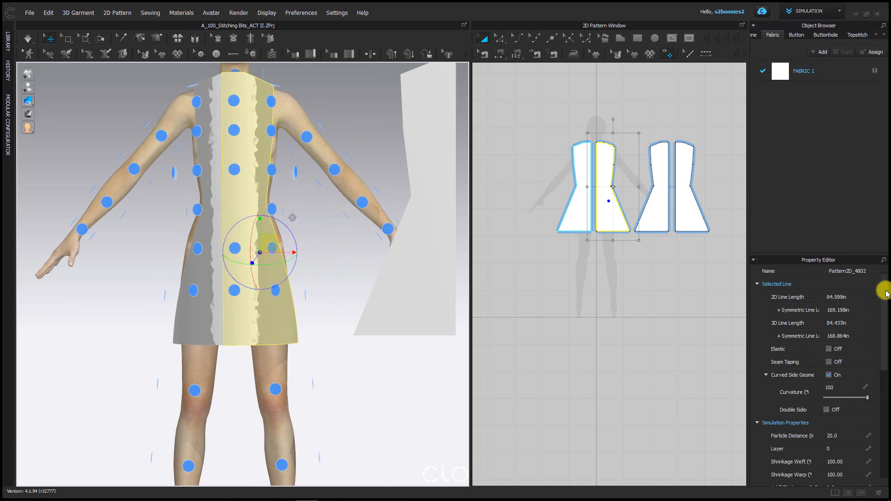
click(884, 280)
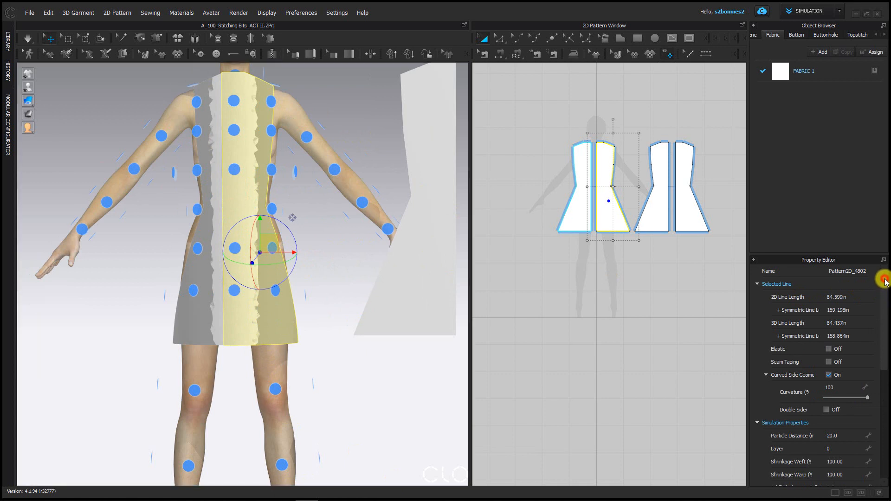
drag(885, 280, 887, 415)
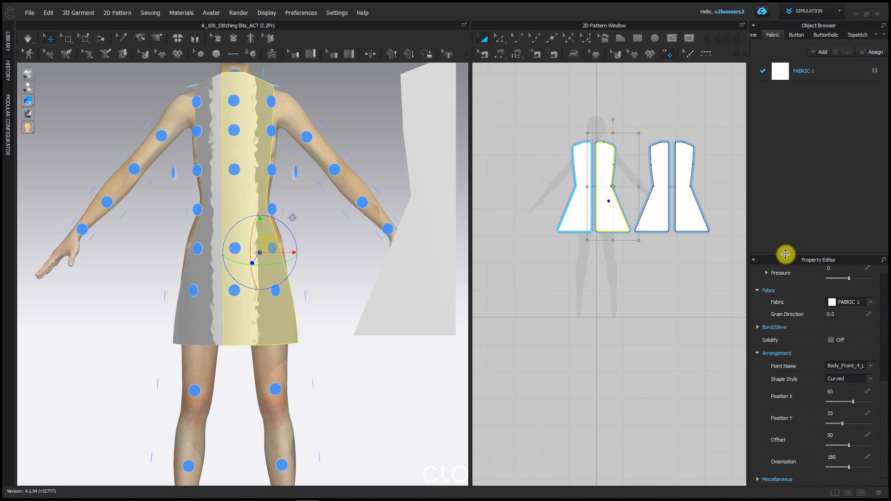
drag(786, 254, 782, 156)
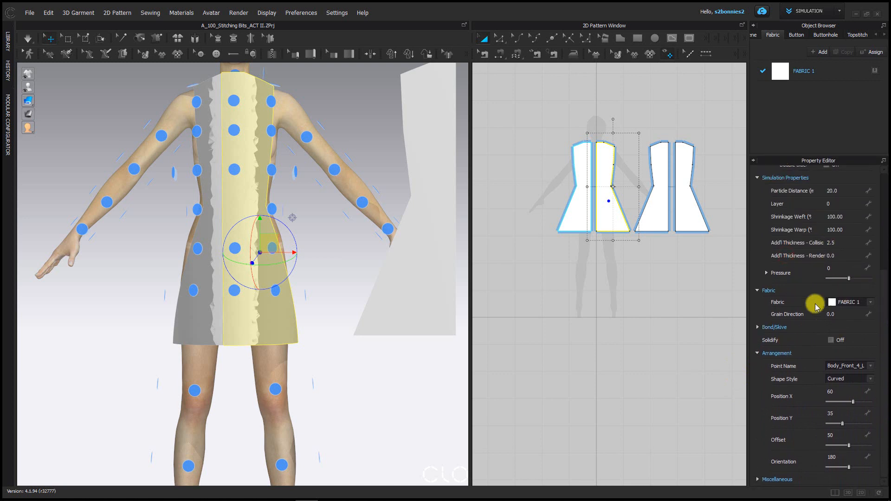
- Set the arrangement Position X of the left front panel to 64 to separate the two front panels
right_drag(317, 486, 295, 273)
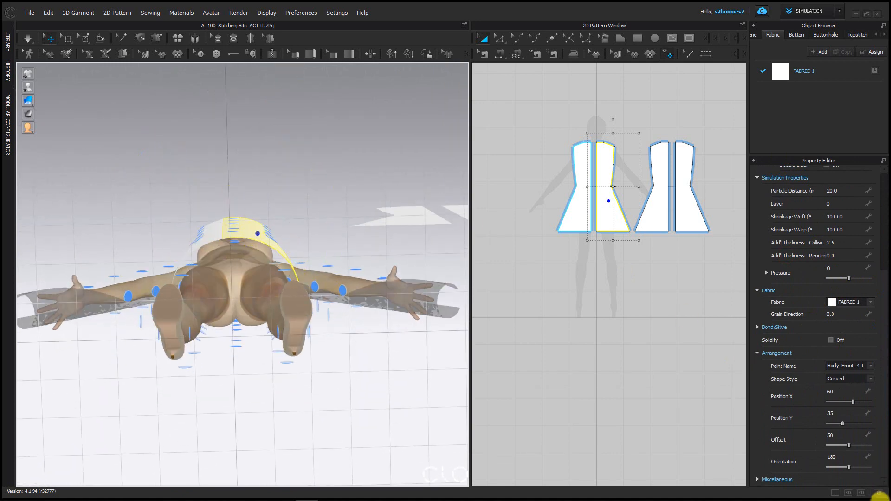
right_drag(292, 175, 364, 233)
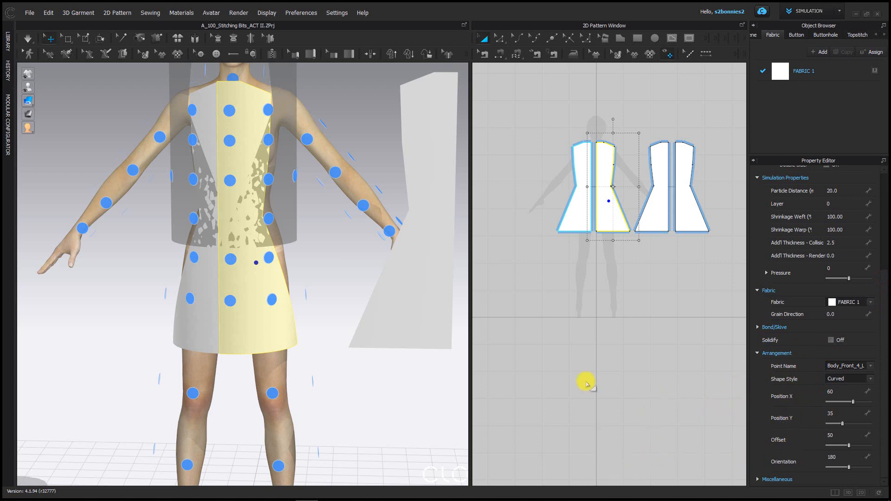
right_drag(316, 255, 318, 232)
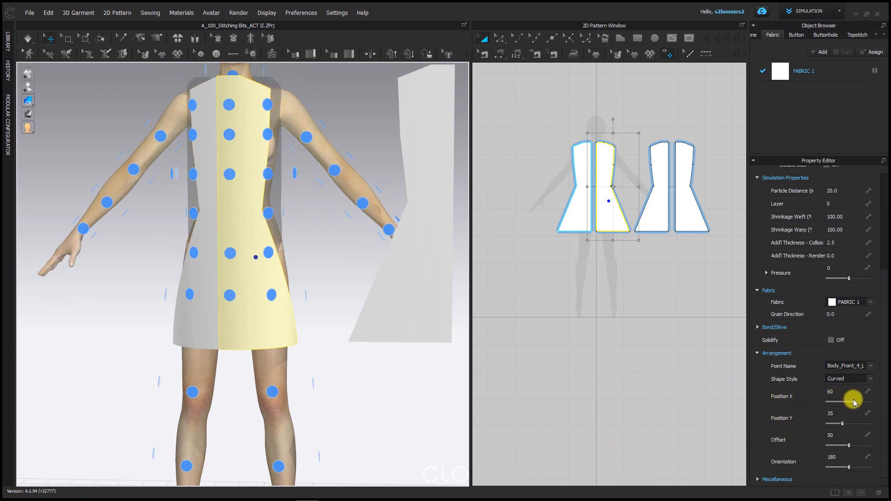
drag(853, 402, 856, 404)
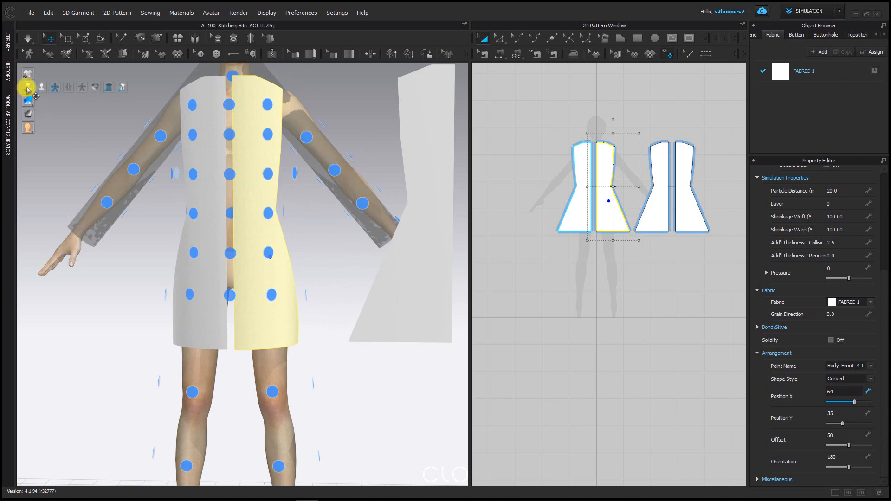
- Show the avatar's arrangement bounding volumes, inspect the front panels against them, and hide the volumes again
click(69, 88)
right_drag(194, 156, 201, 211)
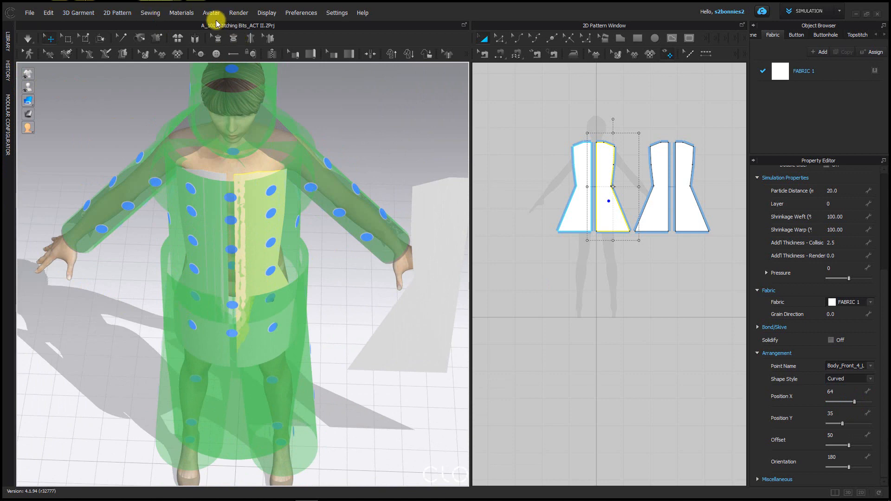
mouse_move(28, 87)
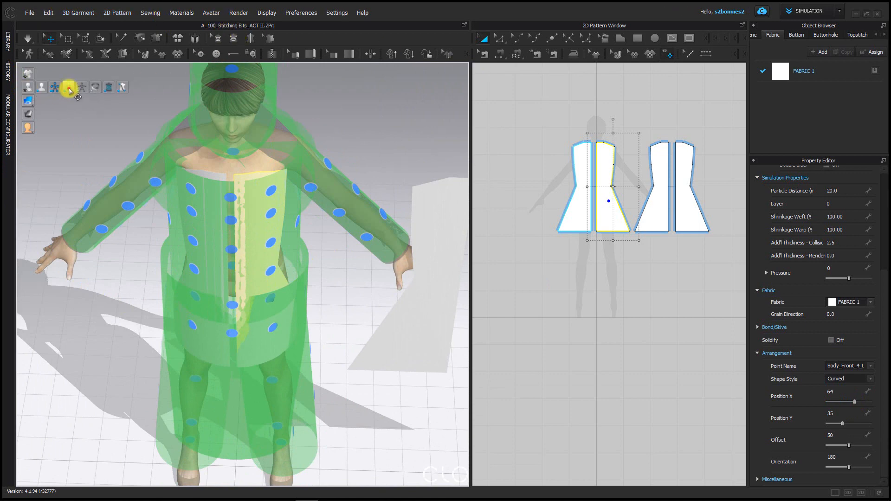
click(69, 87)
right_drag(358, 301, 356, 276)
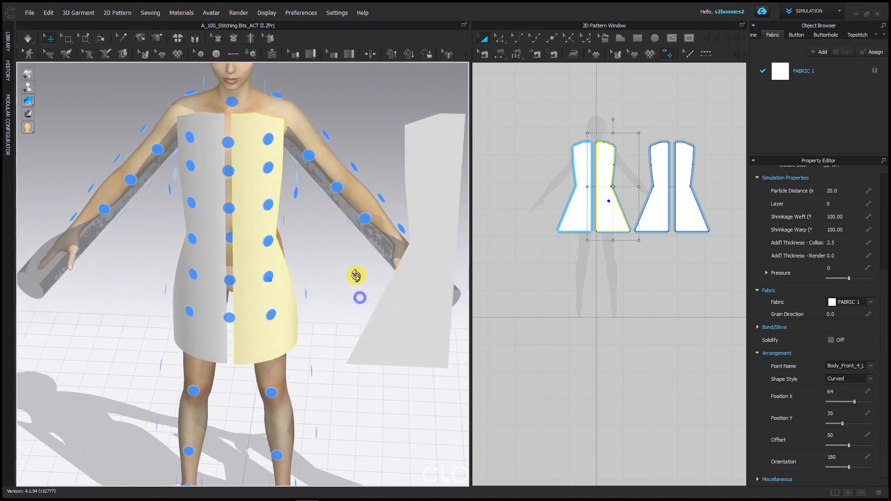
- Set the left front panel's arrangement Position Y to 37 and deselect the panel
click(852, 402)
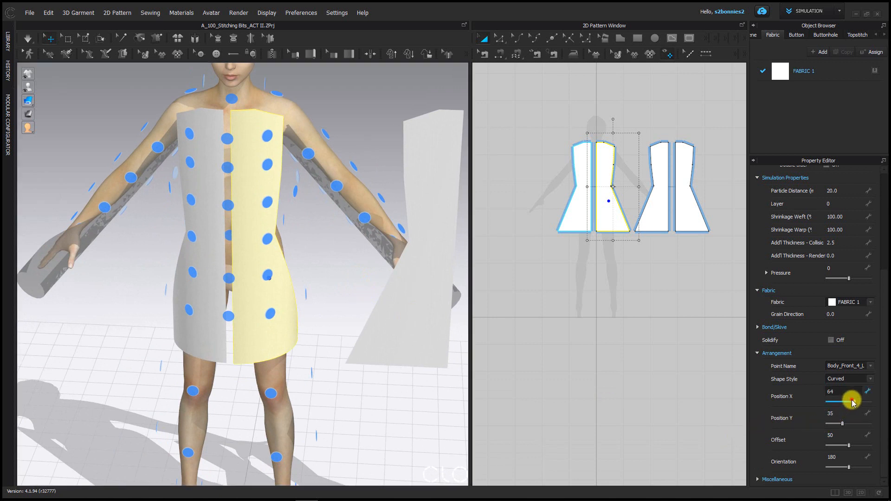
key(2)
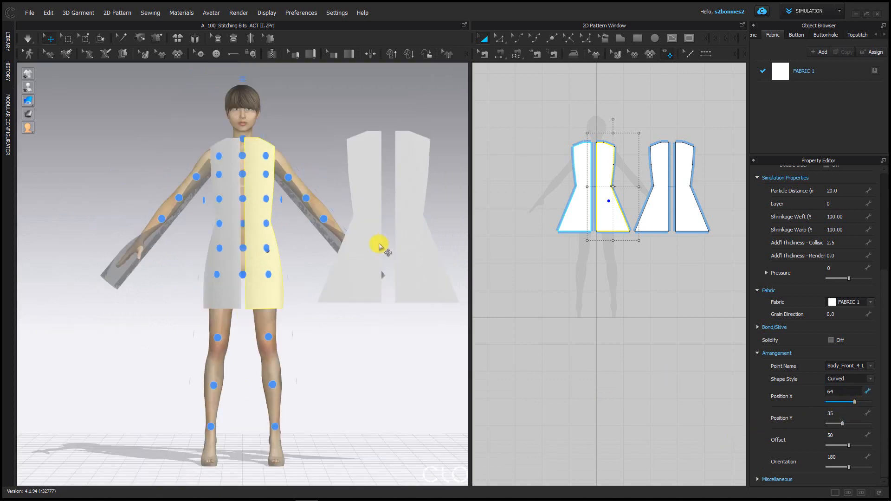
drag(262, 186, 263, 200)
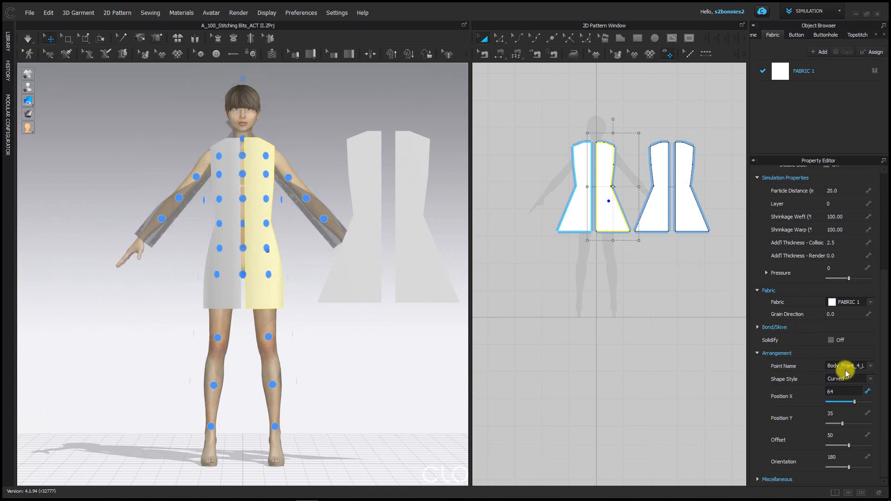
drag(843, 425, 846, 424)
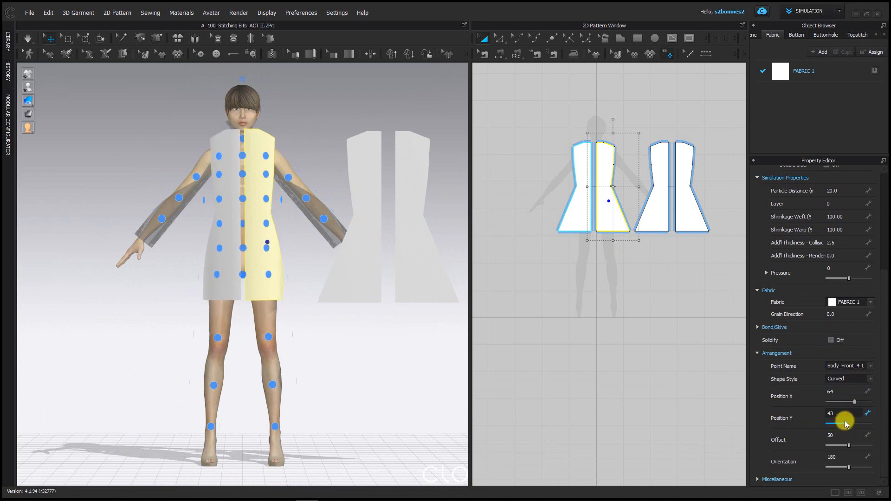
click(844, 420)
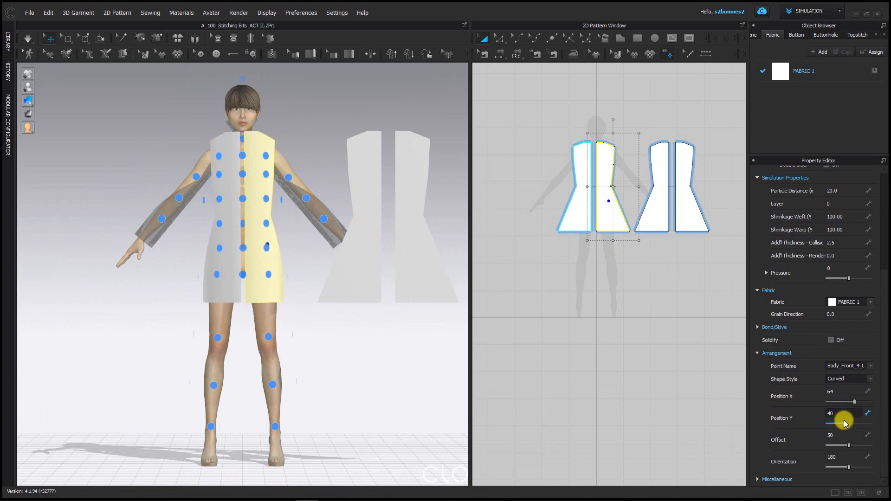
click(843, 422)
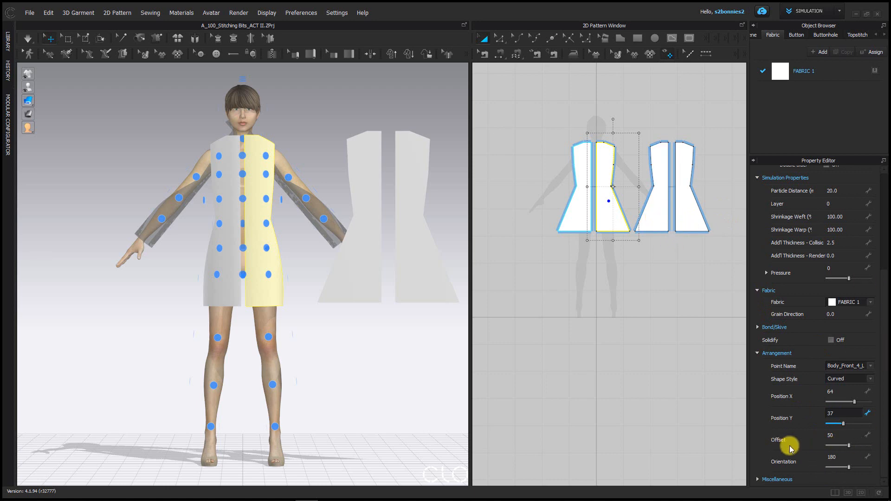
click(405, 410)
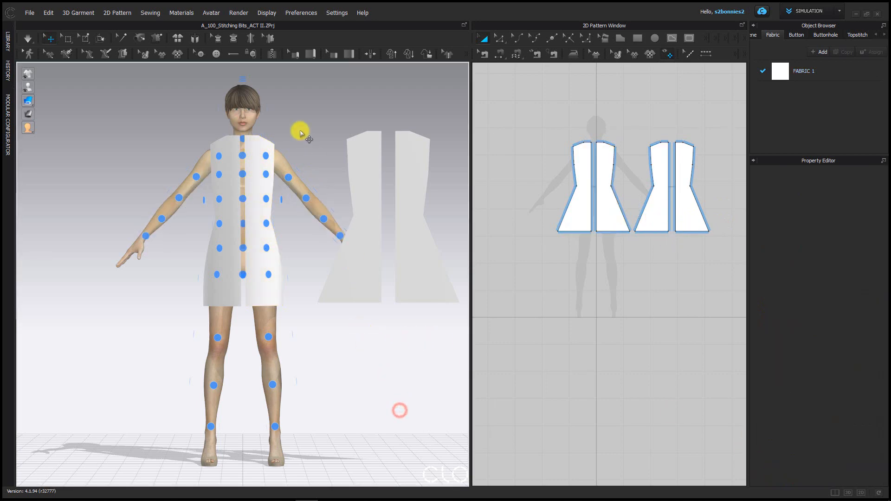
- Select the avatar's right front panel and set its arrangement Offset from the body to 52
right_drag(299, 130, 210, 231)
scroll(199, 263, up, 5)
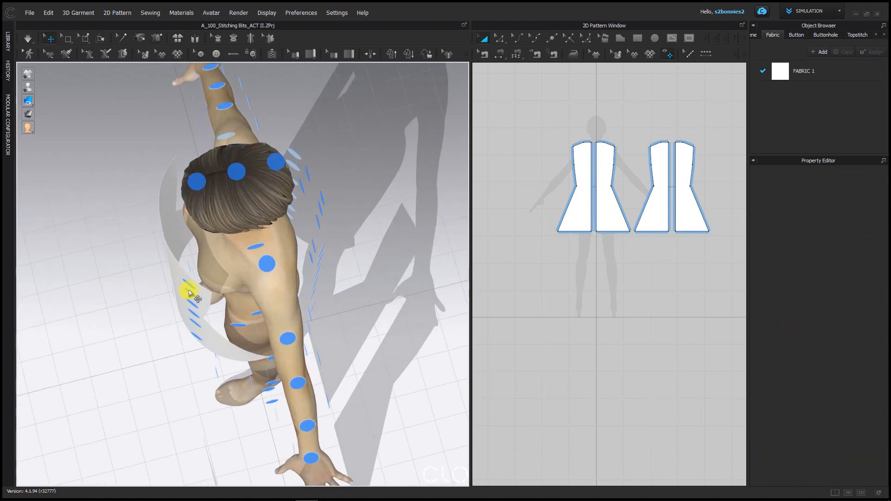
middle_drag(172, 256, 193, 261)
scroll(194, 248, up, 5)
click(135, 131)
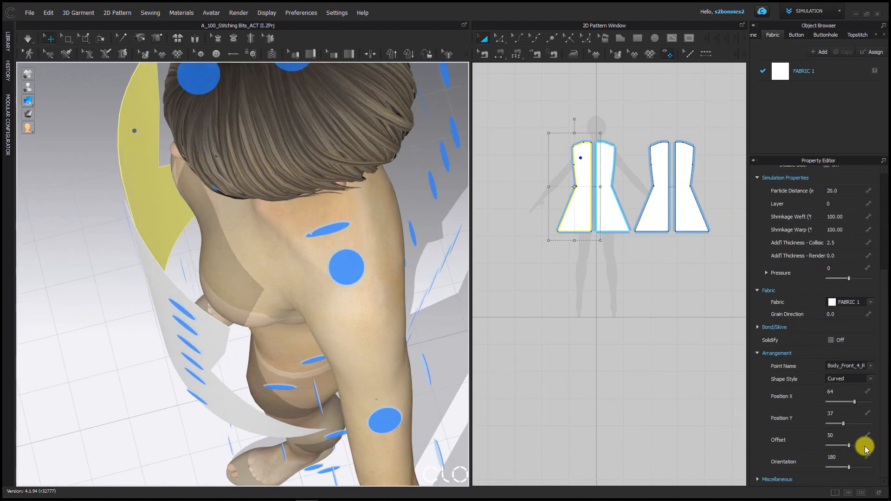
right_drag(215, 185, 319, 127)
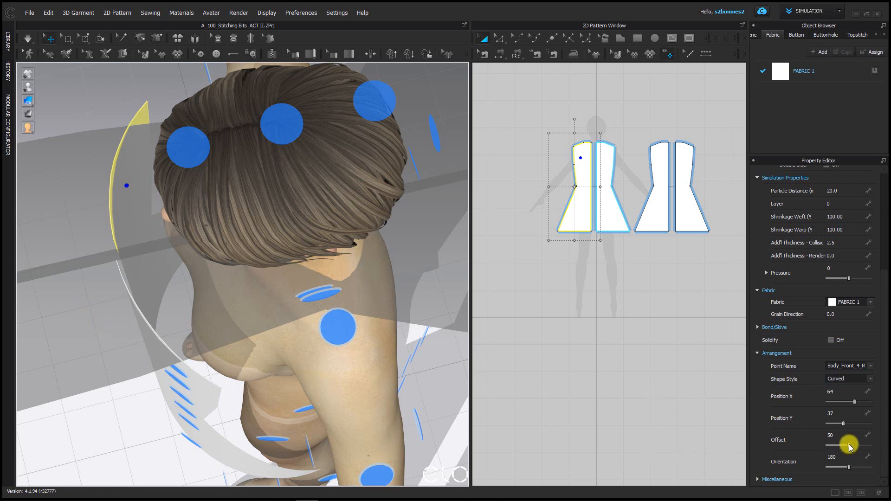
right_drag(332, 306, 187, 205)
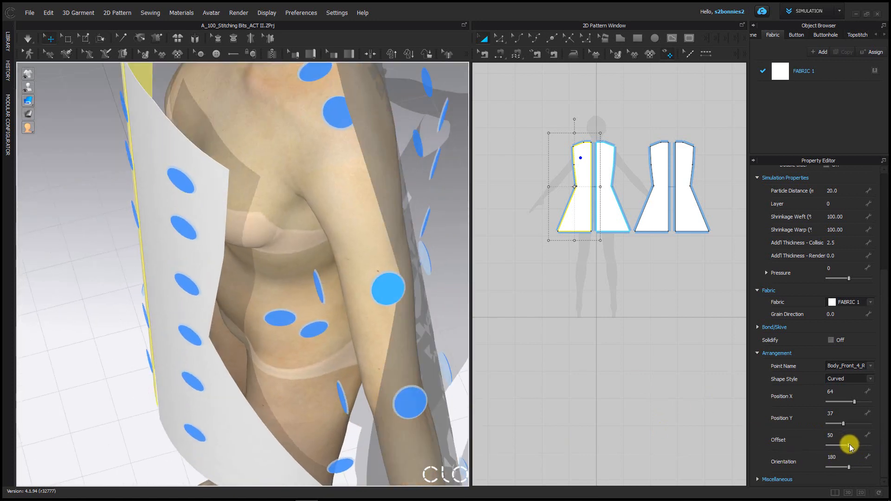
drag(851, 447, 856, 448)
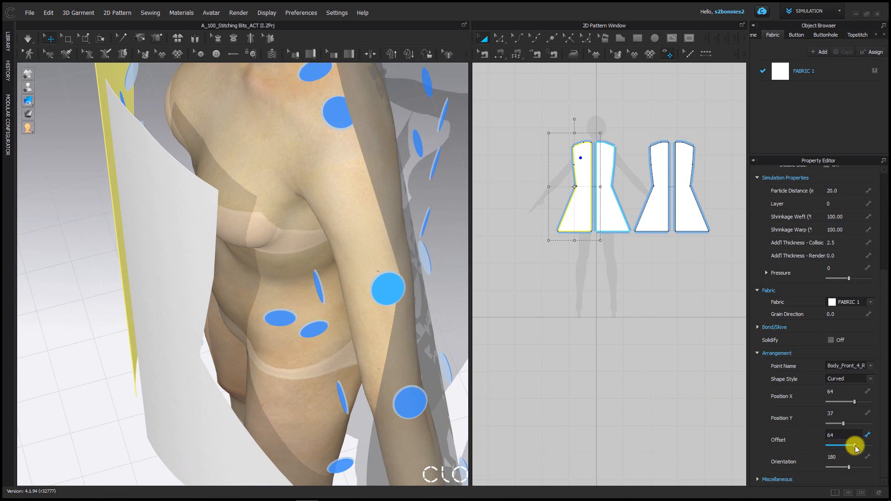
drag(857, 448, 851, 449)
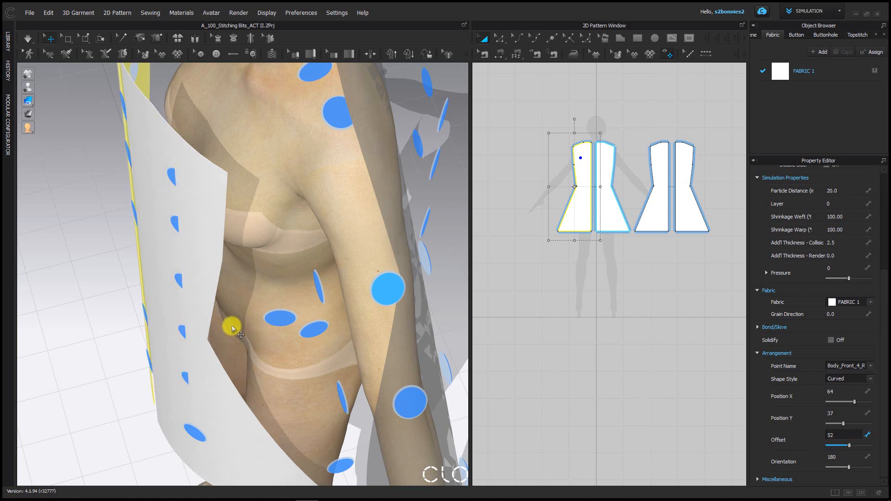
- Try tilting the front panels with an Orientation of 162, undo the rotation, and deselect the panel
right_drag(231, 324, 346, 303)
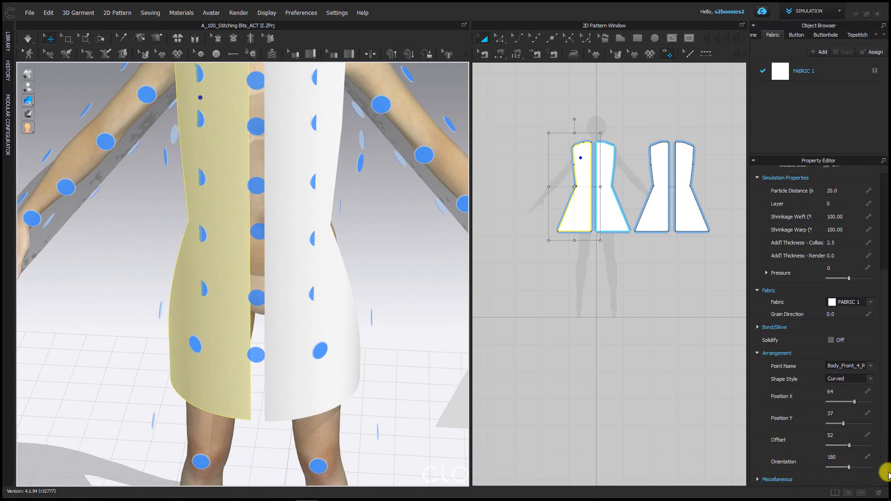
drag(848, 467, 846, 467)
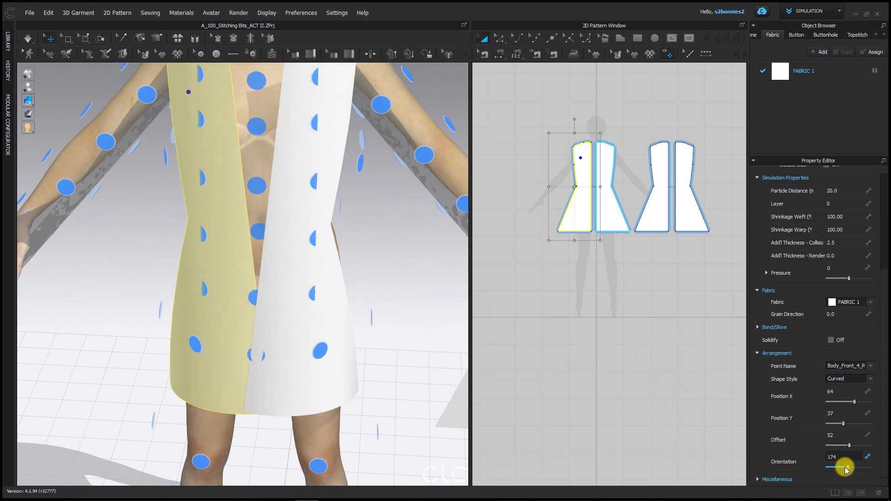
right_drag(272, 279, 272, 266)
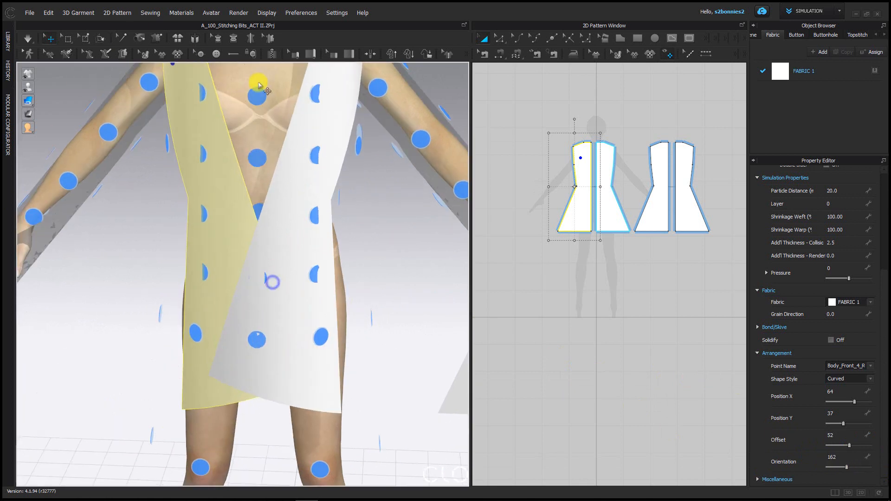
key(ctrl+z)
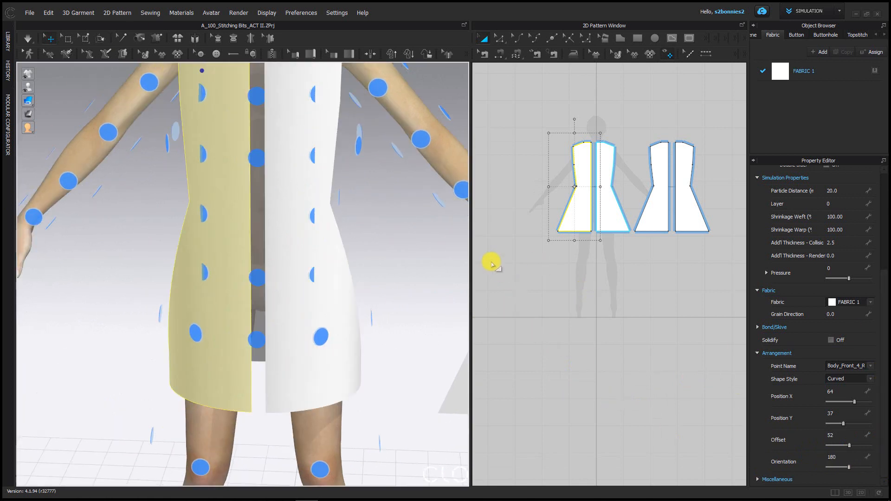
click(371, 240)
- Examine both front panels on the whole avatar and check the left one's arrangement settings
scroll(302, 241, down, 5)
middle_drag(274, 197, 263, 176)
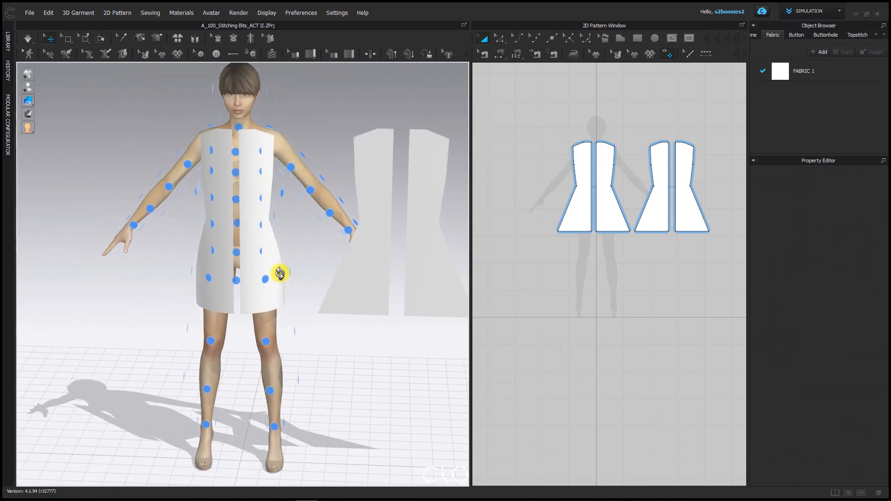
right_drag(281, 279, 263, 245)
click(254, 237)
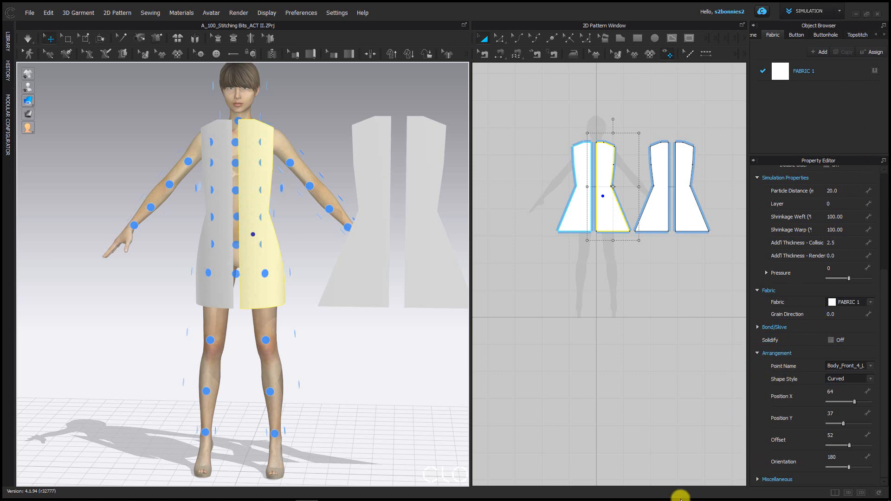
click(388, 391)
- Place the unarranged back panel nearest the avatar on the avatar's back at arrangement point Body_Back_4_R
right_drag(374, 301, 349, 99)
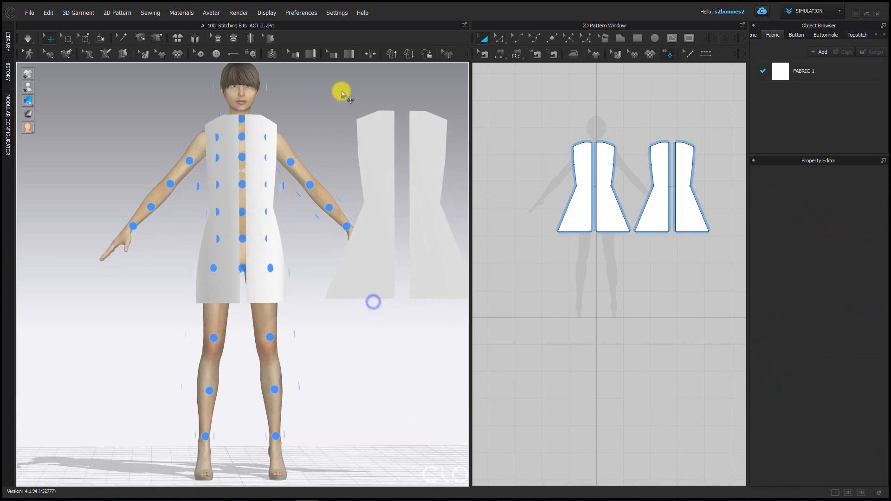
middle_drag(342, 94, 337, 164)
scroll(337, 164, up, 2)
middle_drag(349, 201, 265, 155)
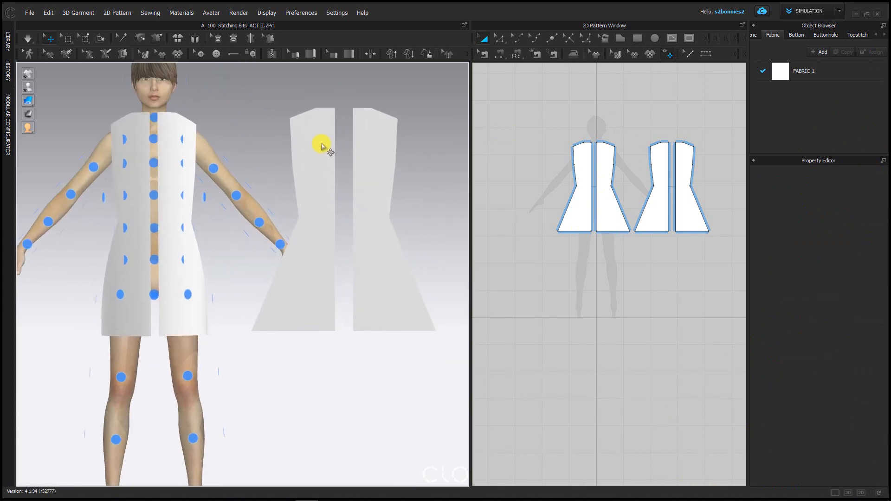
middle_drag(324, 147, 302, 171)
click(344, 231)
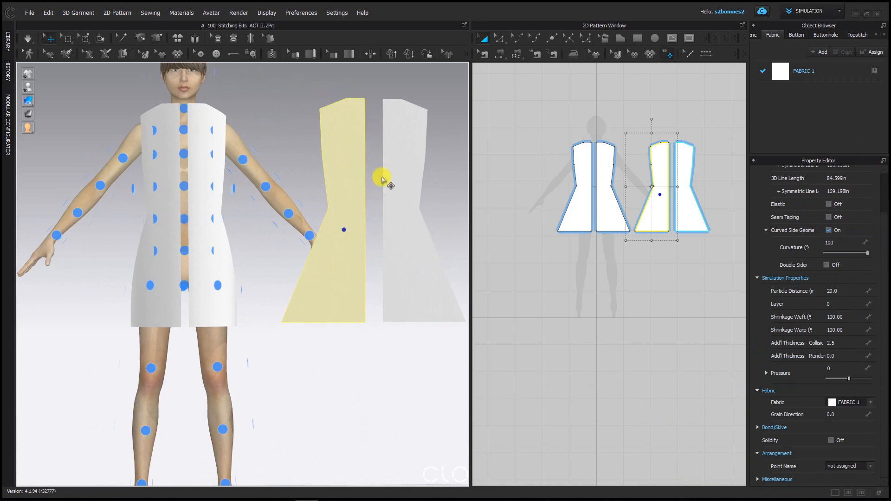
right_drag(367, 336, 159, 339)
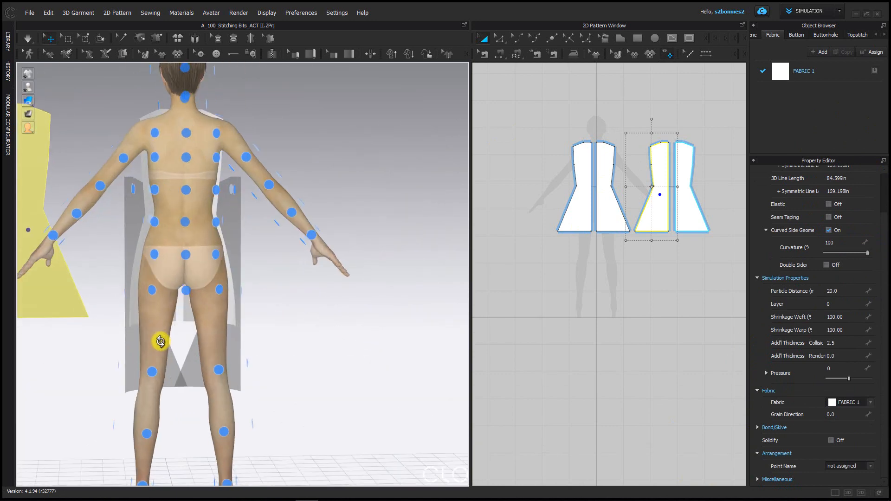
click(152, 191)
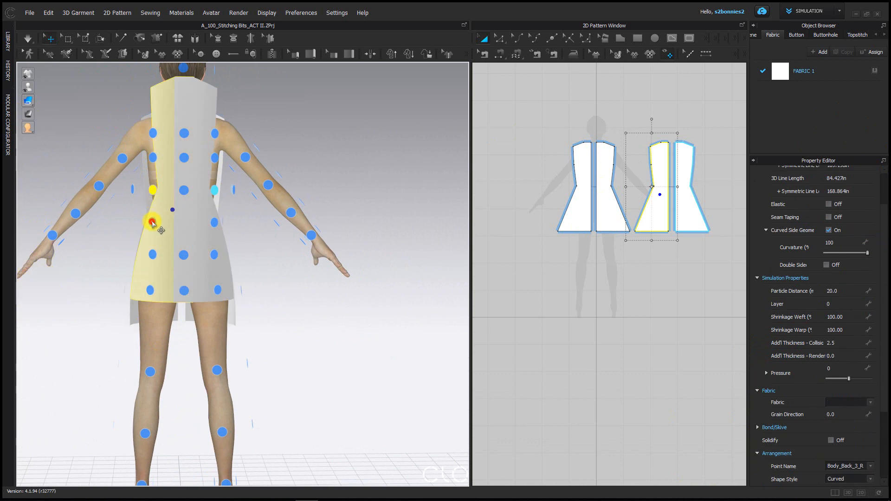
click(152, 223)
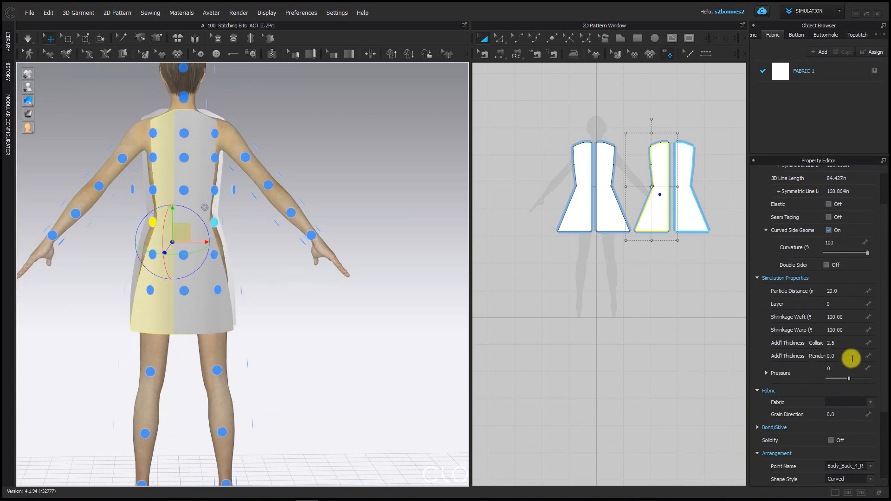
- Set the back panel's arrangement Position X to 15 and deselect the panel
drag(883, 364, 883, 460)
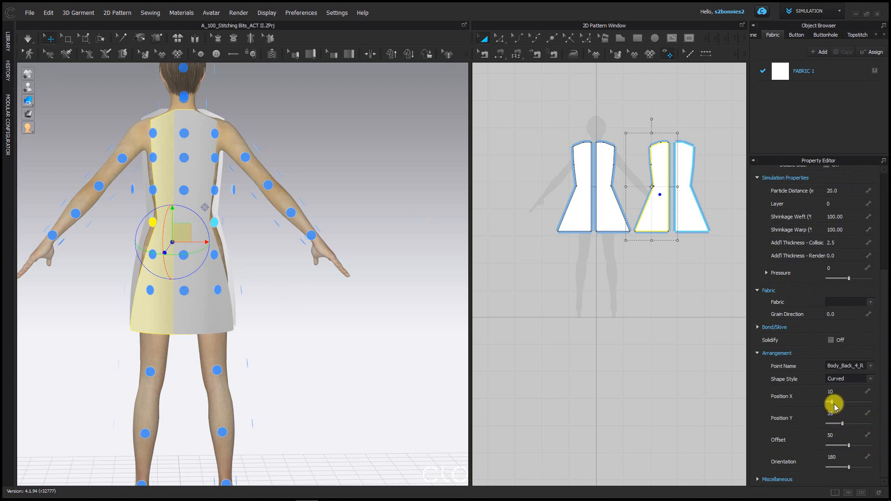
drag(834, 405, 835, 405)
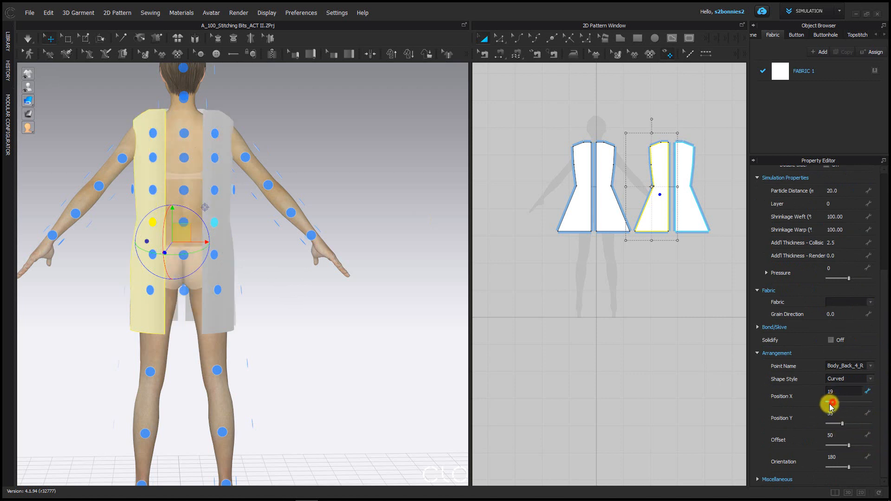
click(830, 409)
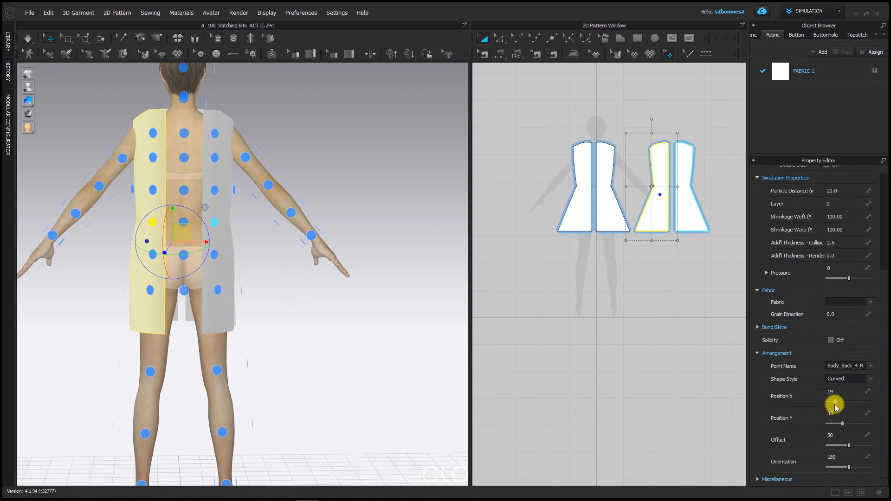
drag(835, 406, 833, 408)
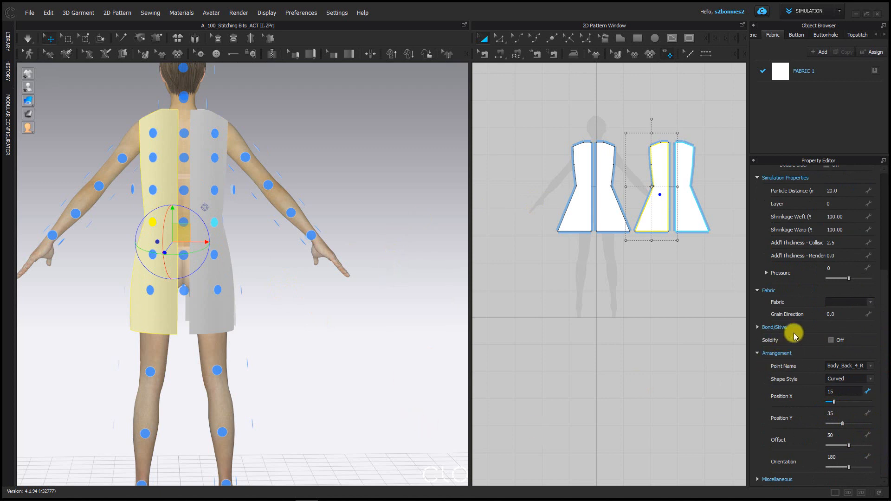
click(355, 403)
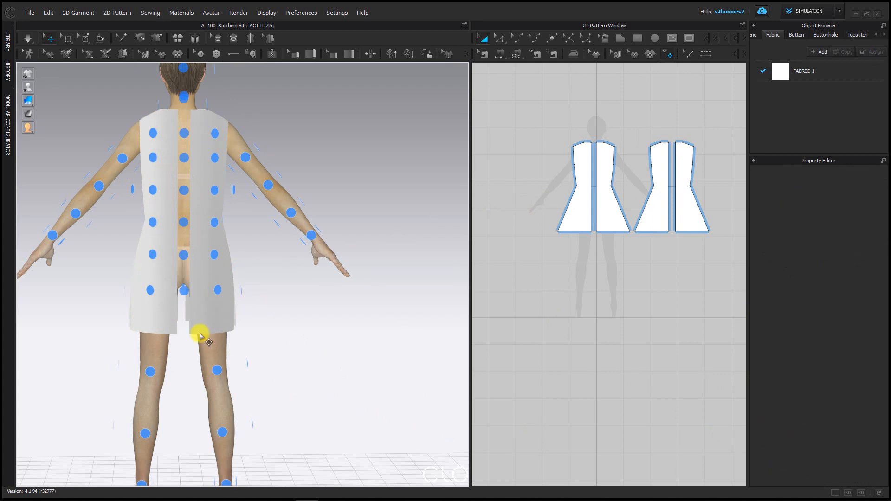
- Hide the avatar's arrangement points and return to a front view of the dressed avatar
right_drag(264, 354, 533, 376)
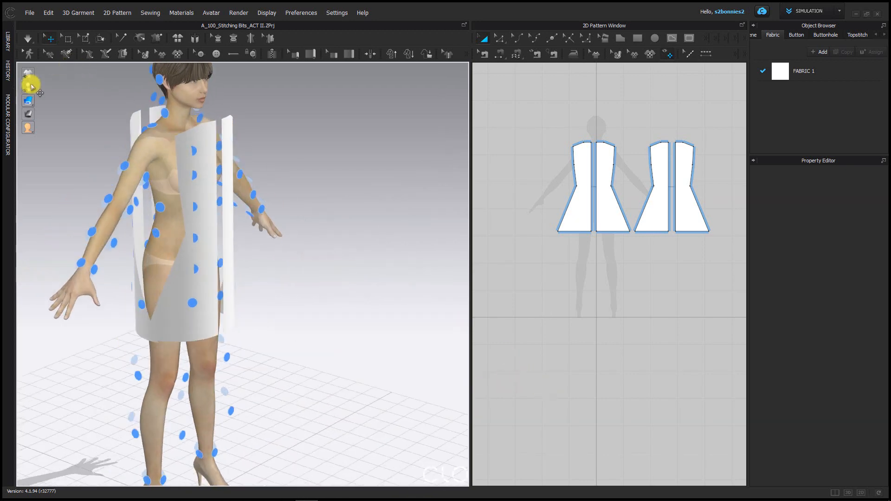
mouse_move(31, 87)
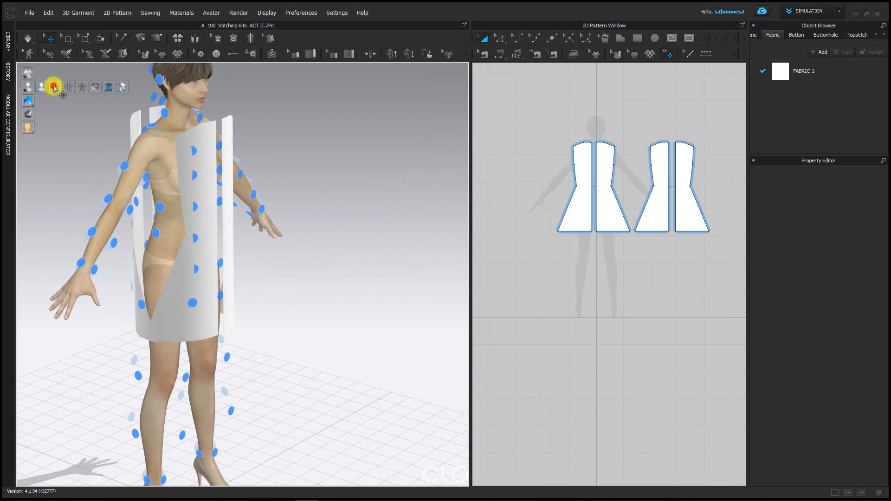
click(54, 88)
right_drag(106, 130, 46, 104)
middle_drag(76, 119, 96, 93)
right_drag(119, 102, 123, 114)
middle_drag(64, 89, 93, 113)
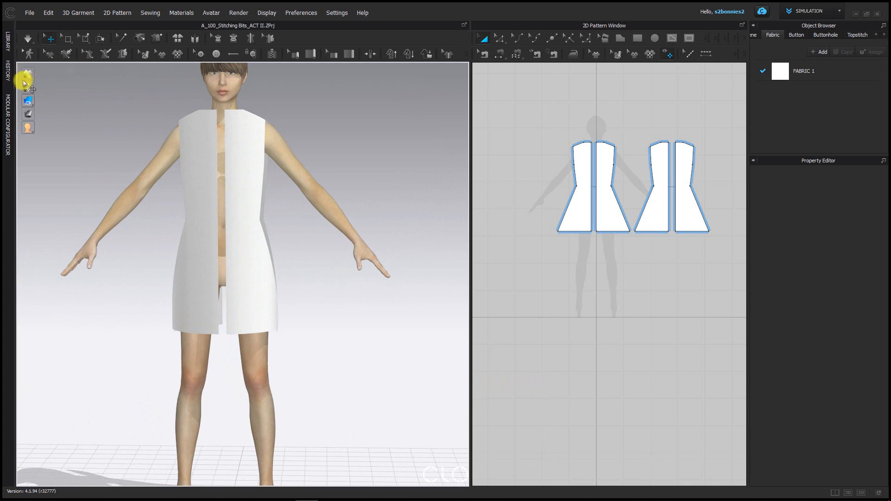
- Check the left front panel's arrangement settings and examine all arranged panels around the avatar
mouse_move(27, 87)
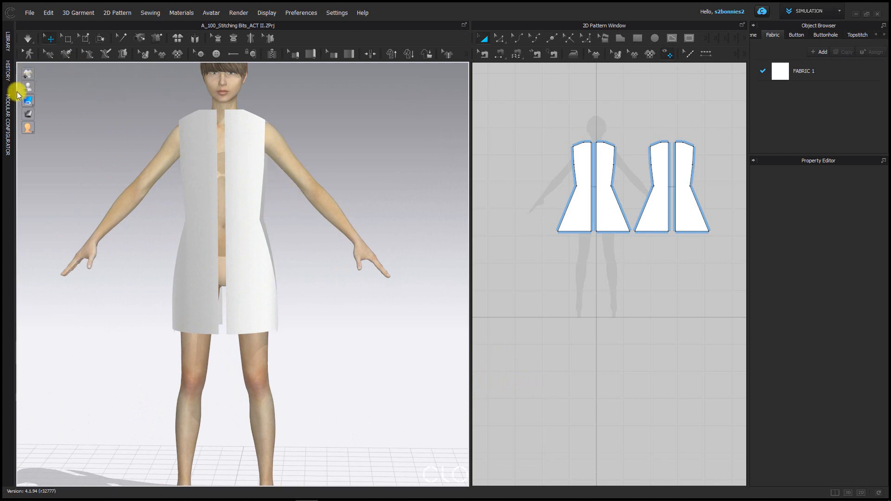
middle_drag(253, 135, 255, 184)
click(249, 200)
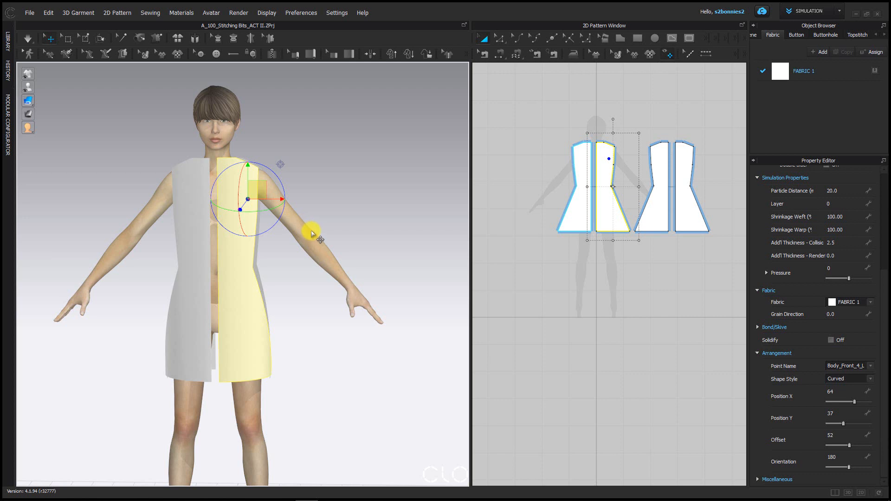
click(311, 231)
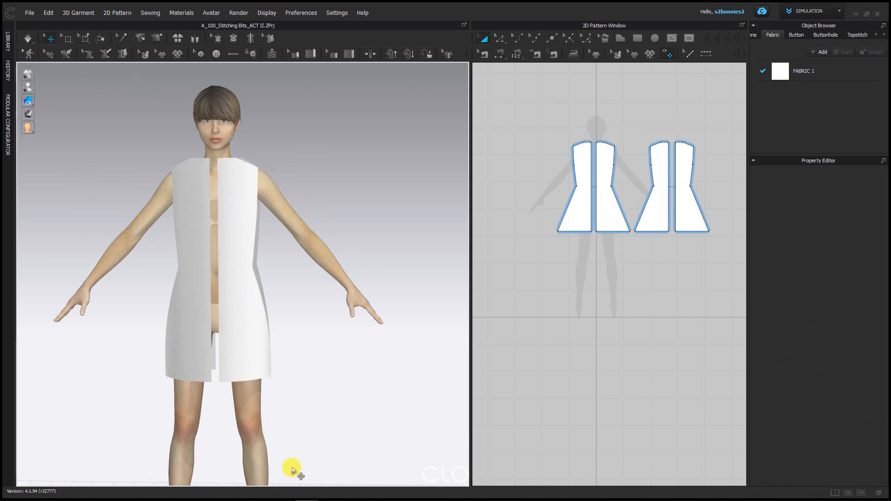
right_drag(291, 470, 323, 302)
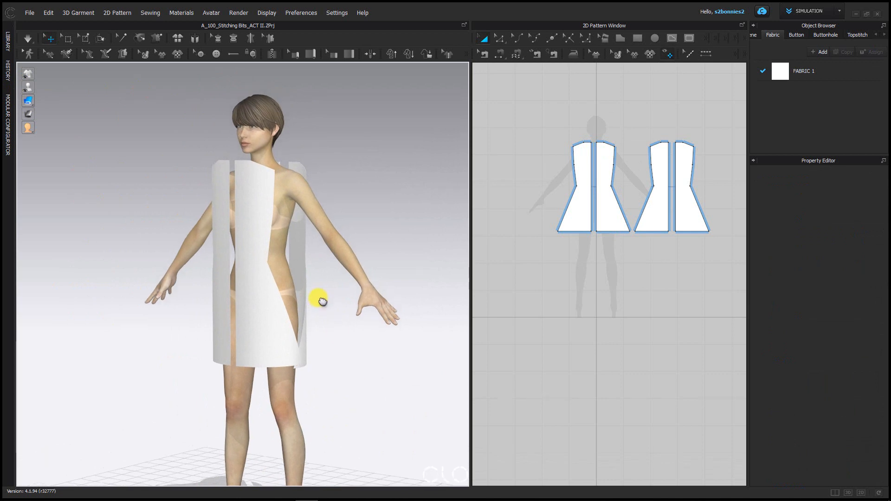
right_drag(431, 430, 395, 302)
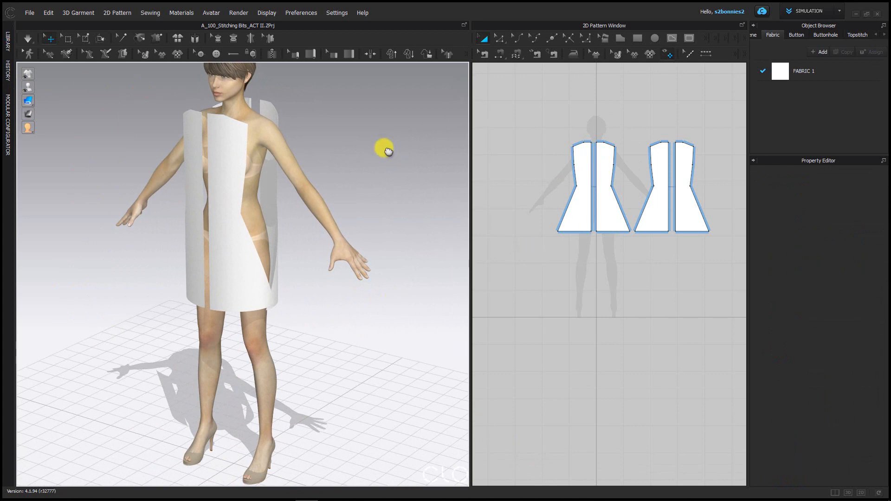
right_drag(384, 147, 412, 377)
right_drag(278, 305, 320, 292)
middle_drag(323, 232, 318, 188)
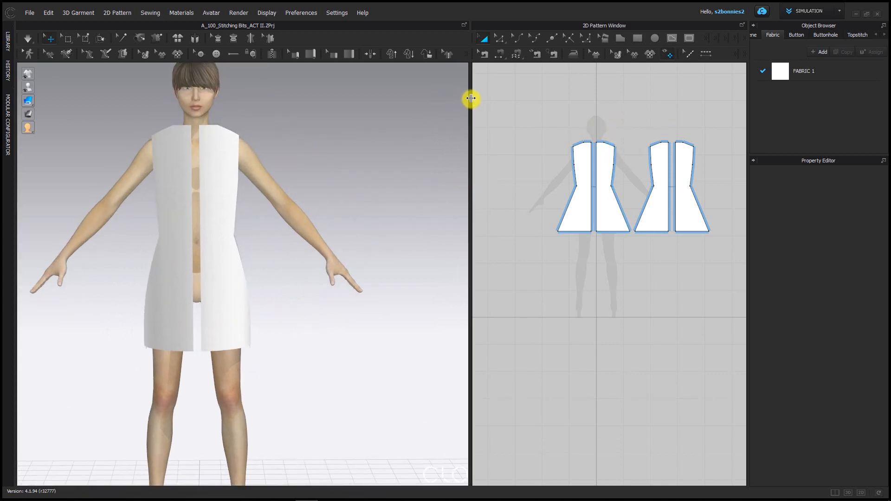
- Enlarge the 2D pattern window against the 3D view and bring the avatar's shoulder area closer
drag(472, 97, 208, 106)
mouse_move(208, 106)
right_down()
mouse_move(303, 126)
mouse_move(261, 154)
mouse_move(241, 193)
mouse_move(203, 110)
right_up()
middle_drag(184, 92, 185, 191)
scroll(88, 201, up, 4)
right_drag(190, 193, 121, 181)
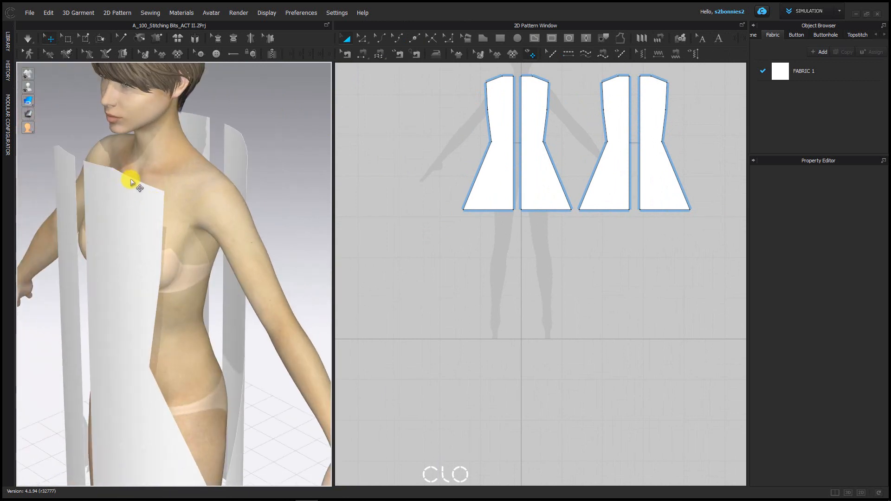
- Select the left front panel and the adjoining back panel in turn to compare their shoulder edges in 3D and 2D
click(132, 182)
right_drag(227, 168, 135, 171)
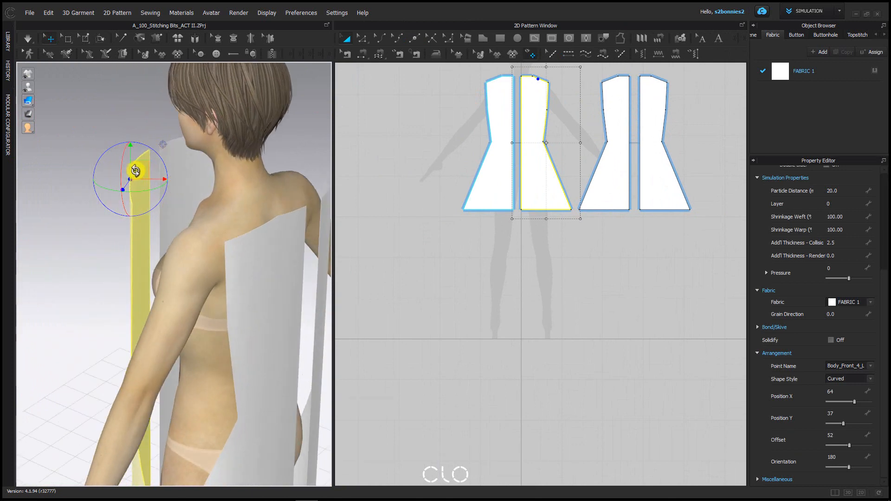
click(260, 233)
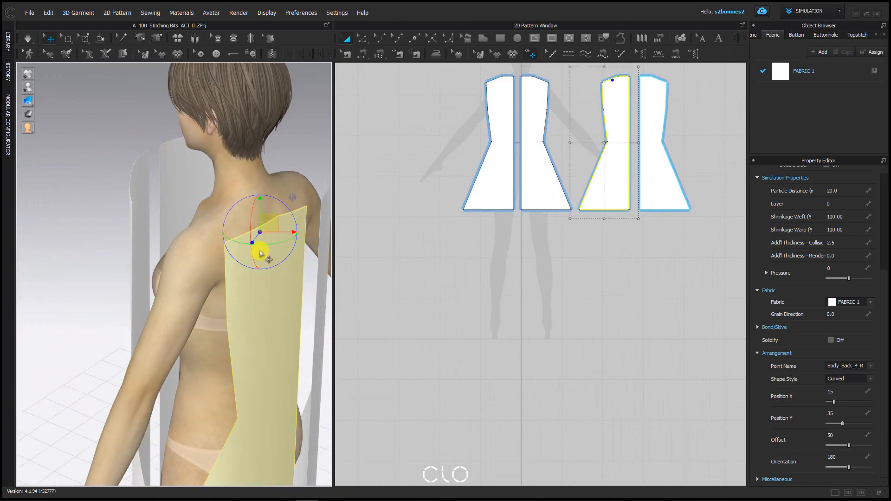
scroll(579, 106, up, 4)
right_drag(579, 105, 548, 283)
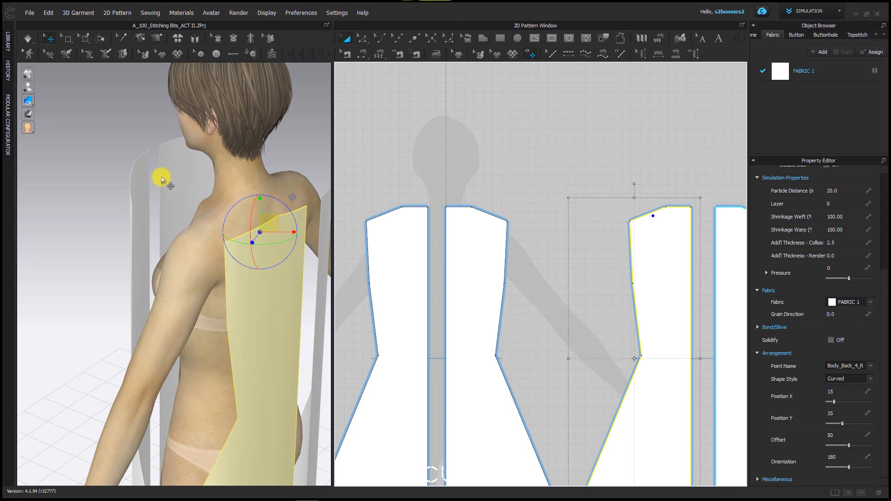
right_drag(159, 175, 229, 205)
middle_drag(230, 204, 207, 168)
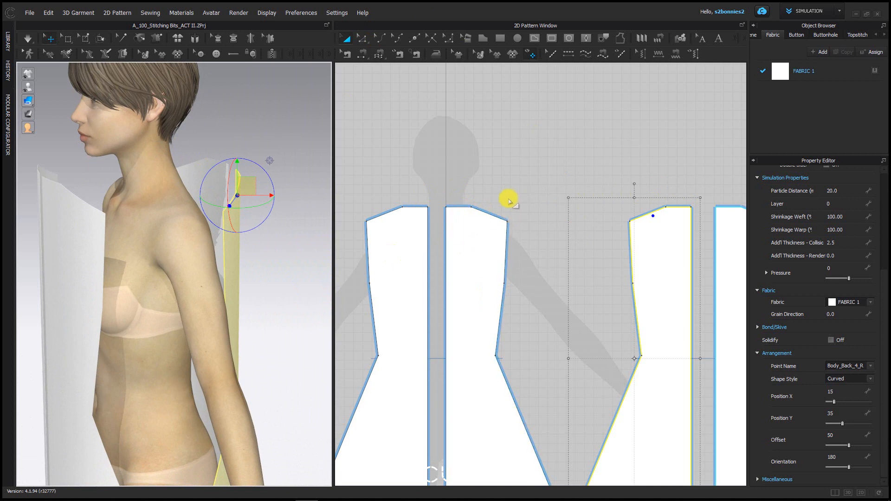
- Sew the left front panel's shoulder edge to the matching back panel's shoulder edge with Segment Sewing
click(363, 55)
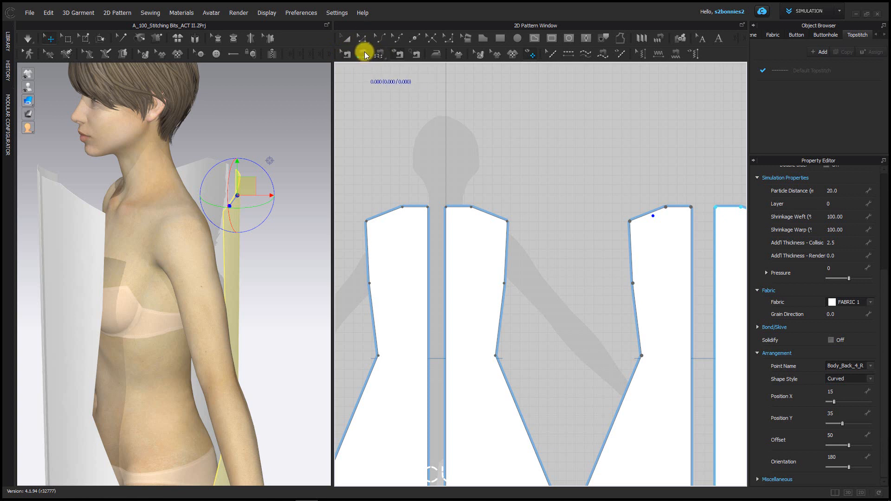
click(362, 54)
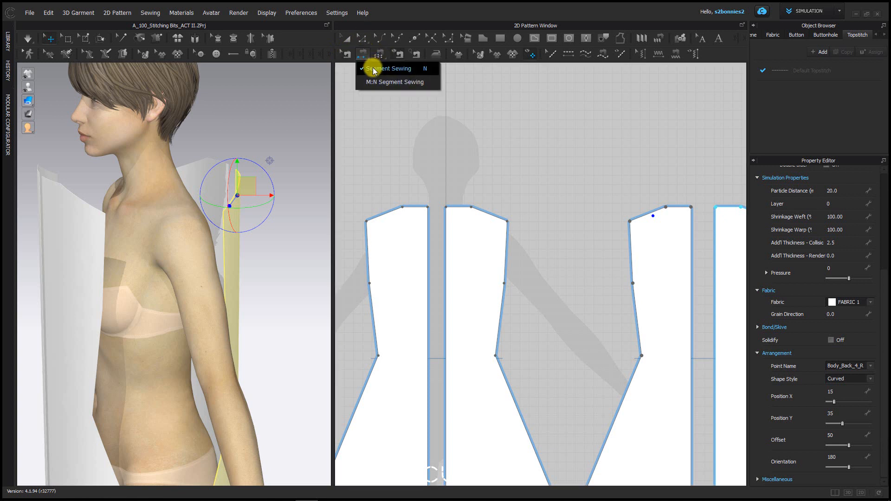
click(386, 69)
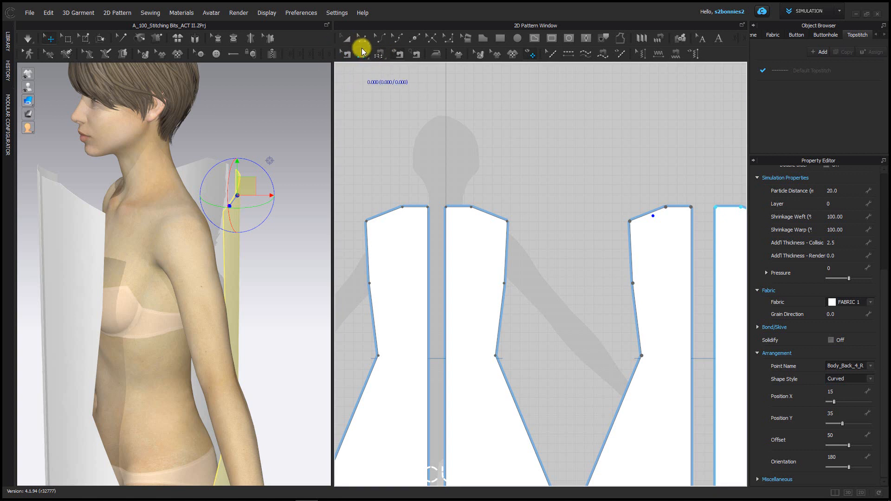
right_drag(235, 120, 269, 156)
right_drag(518, 199, 473, 171)
scroll(526, 149, up, 5)
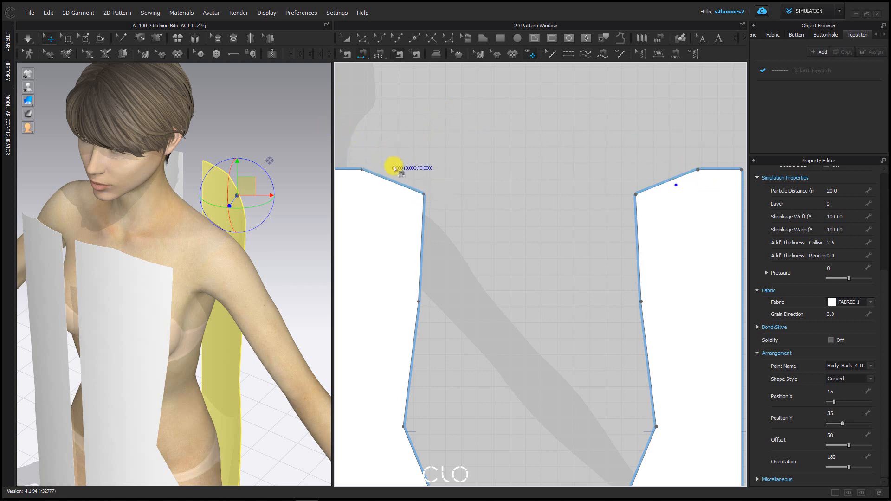
click(369, 174)
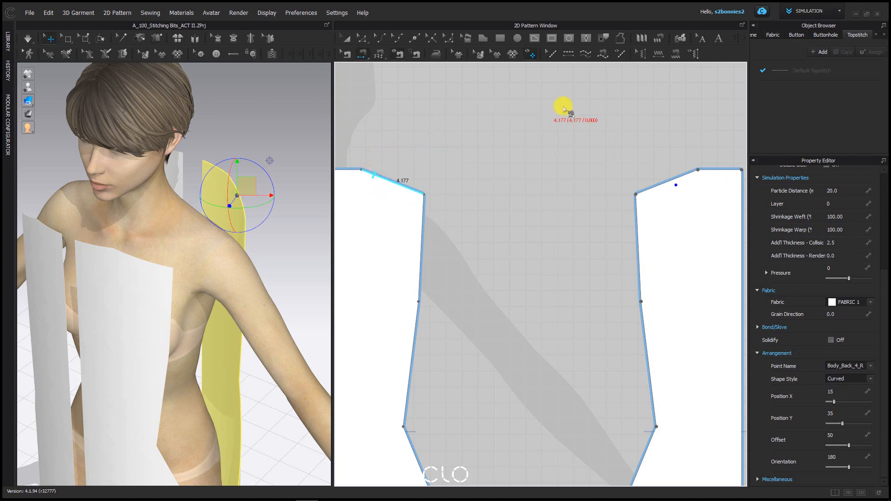
click(676, 173)
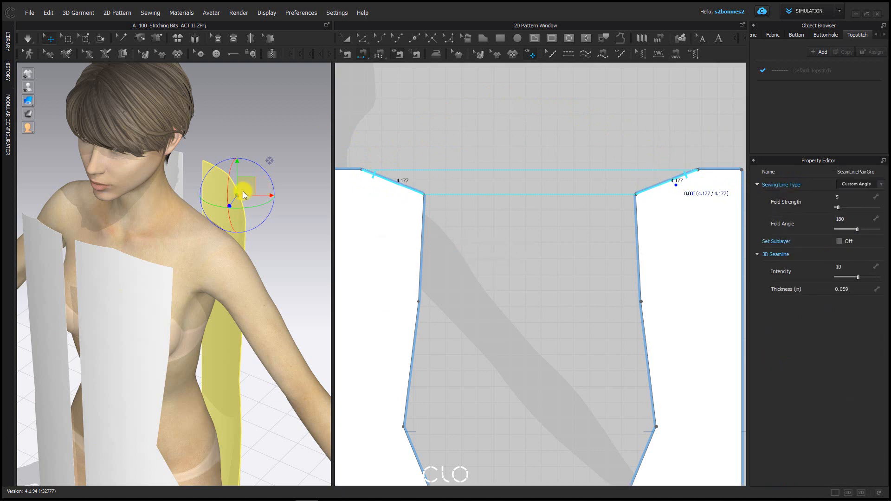
- Deselect the back panel and inspect the shoulder seam connections on the avatar and in the 2D pattern
click(179, 207)
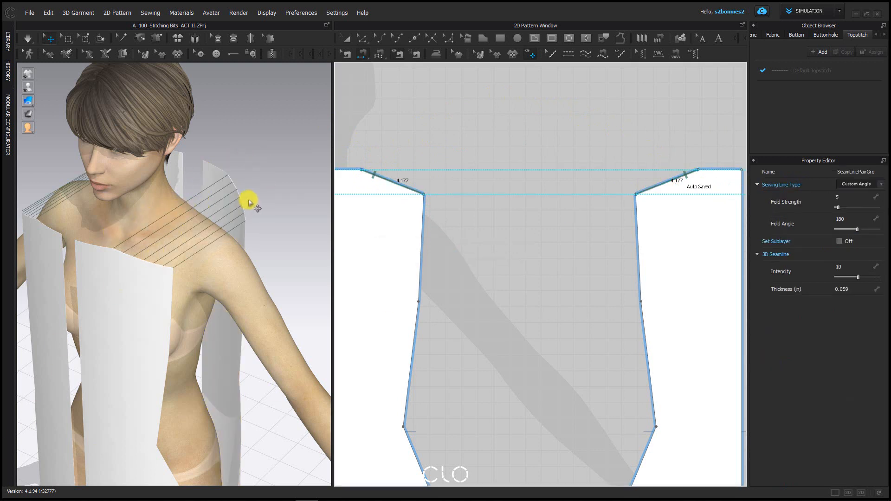
right_drag(238, 232, 182, 256)
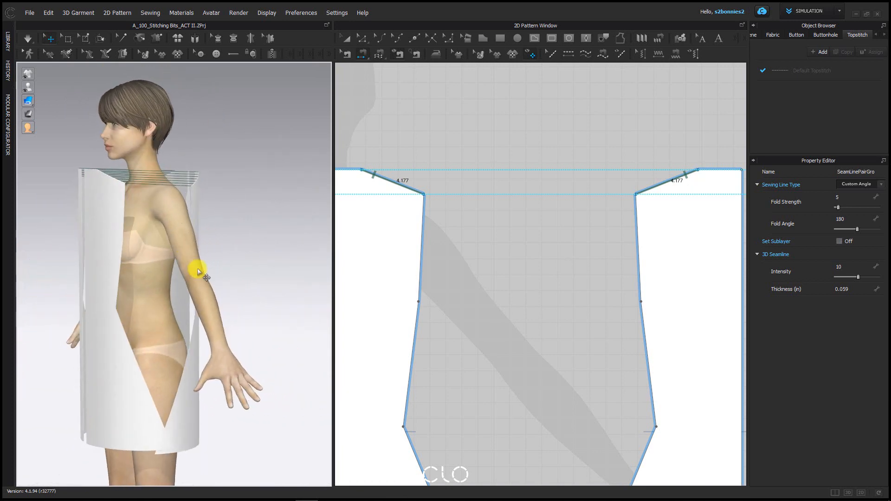
scroll(448, 378, down, 5)
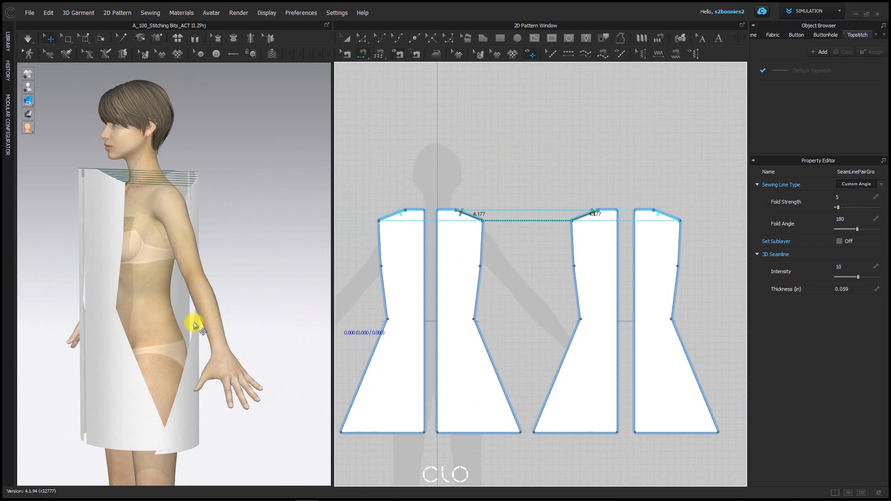
right_drag(195, 325, 260, 345)
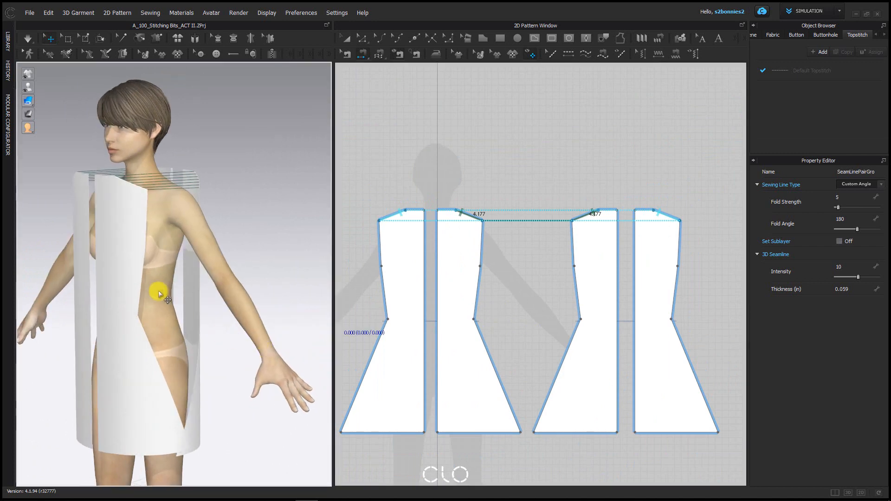
- Select the left front panel and the neighbouring back panel in turn to compare their side edges on the avatar and in 2D
click(133, 315)
right_drag(133, 312, 89, 325)
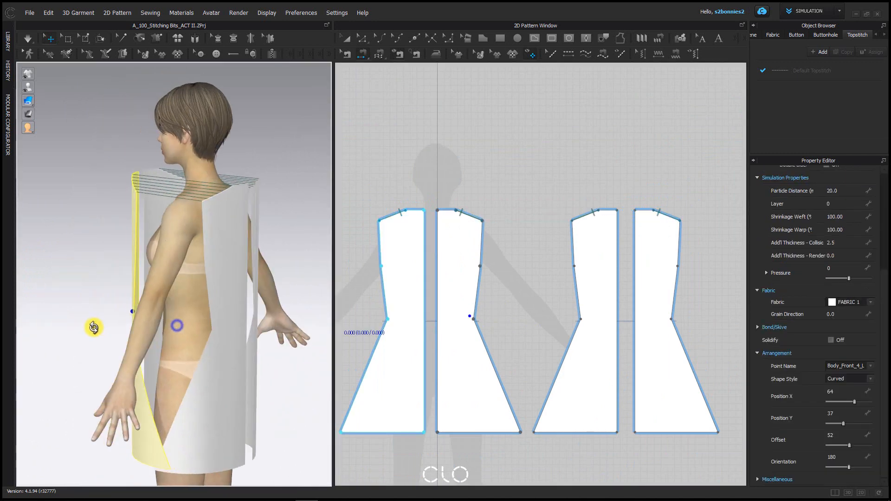
click(215, 331)
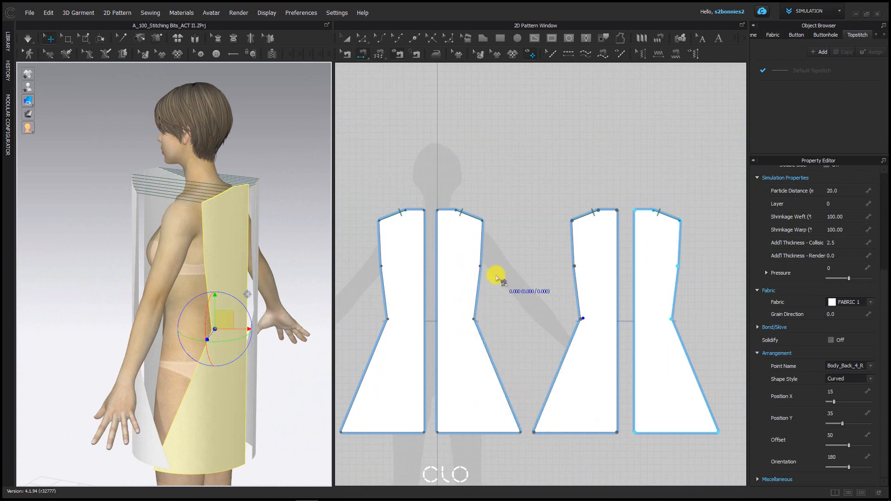
middle_drag(549, 328, 541, 299)
right_drag(237, 252, 264, 245)
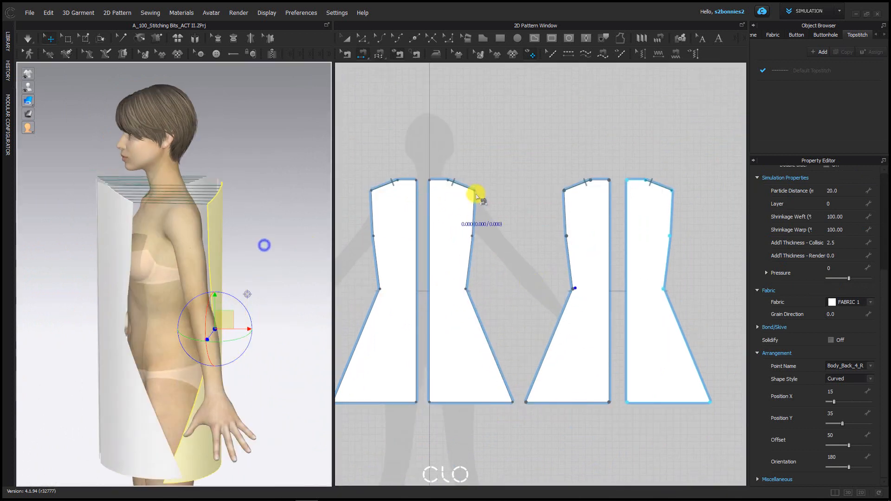
- Sew the left front panel's side edge to the matching back panel in two segments, from underarm to waist and waist to hem
scroll(515, 194, up, 4)
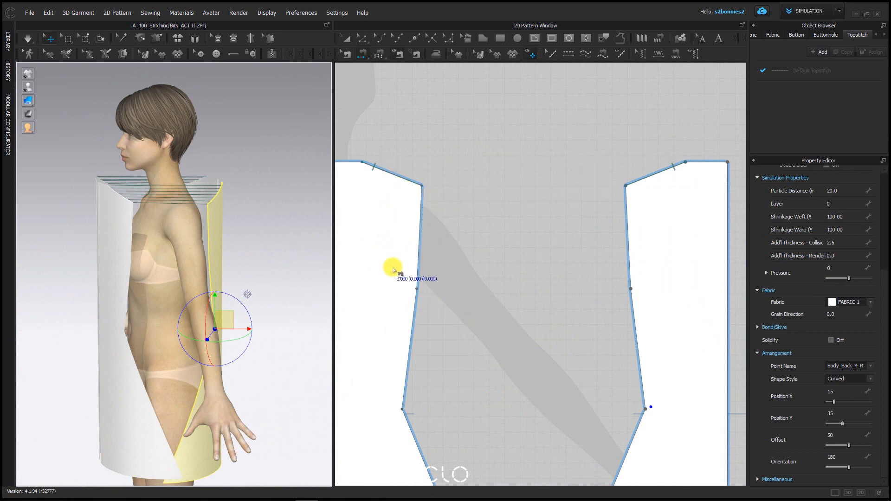
click(411, 316)
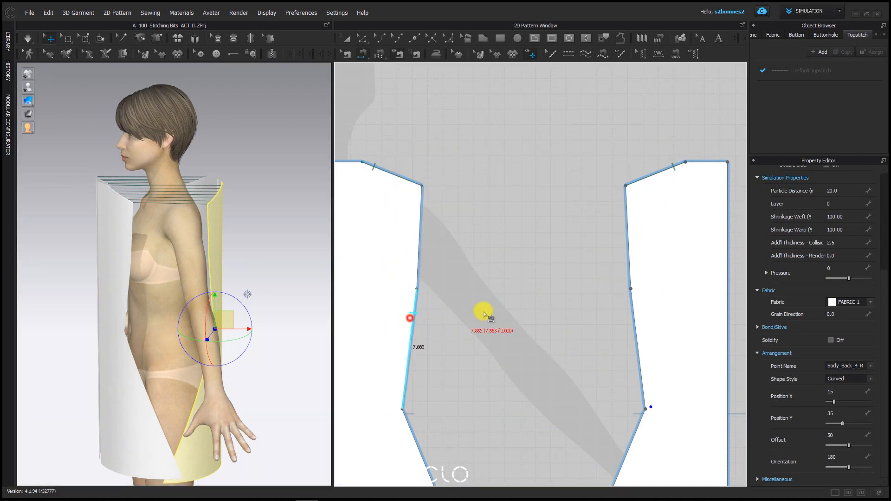
click(630, 318)
middle_drag(375, 308, 345, 218)
click(386, 343)
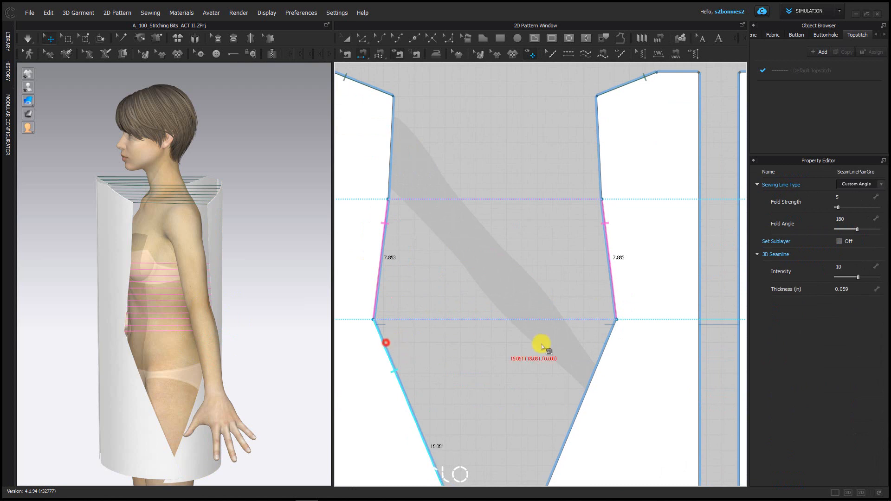
click(609, 363)
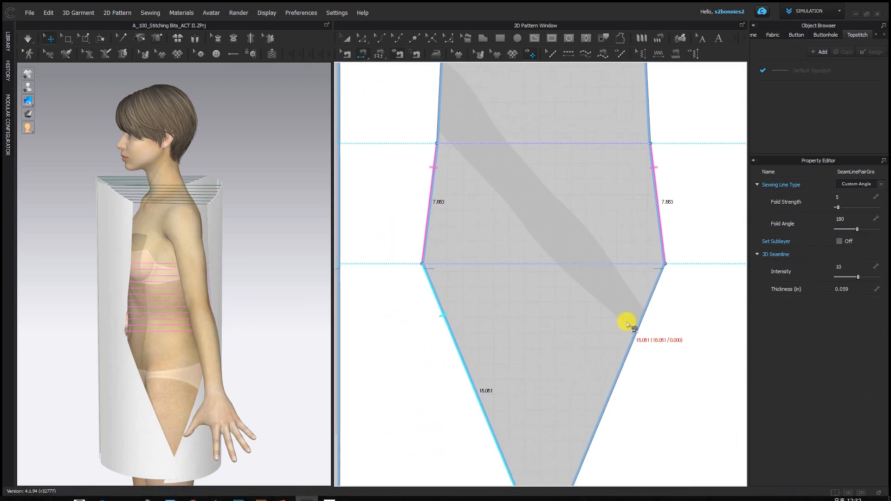
click(644, 321)
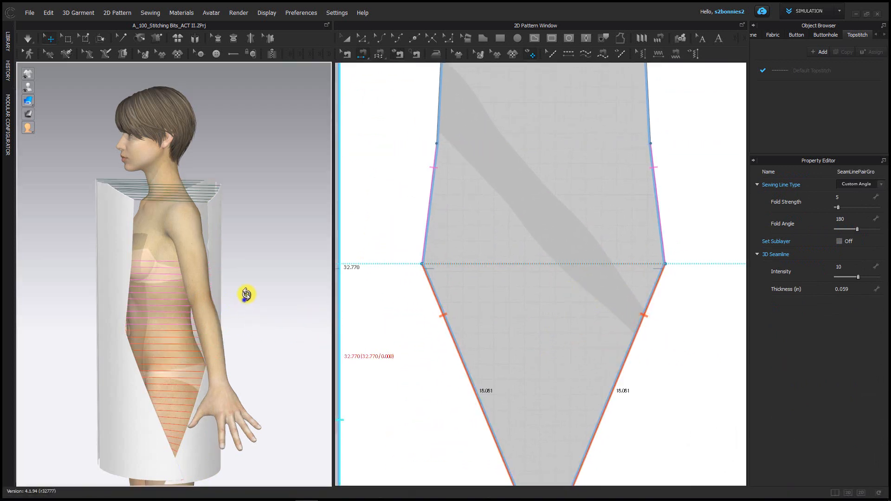
- Examine the new side seam connections around the avatar and on the 2D panels
right_drag(244, 300, 274, 271)
right_drag(237, 305, 231, 325)
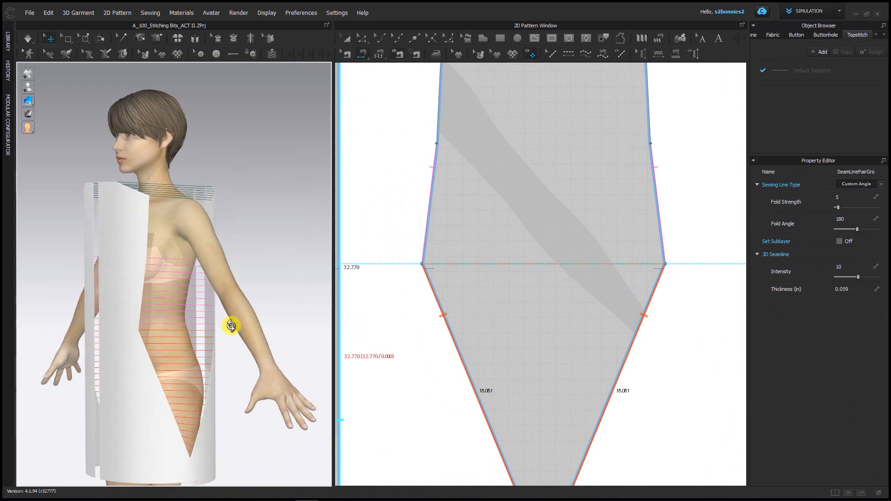
click(432, 162)
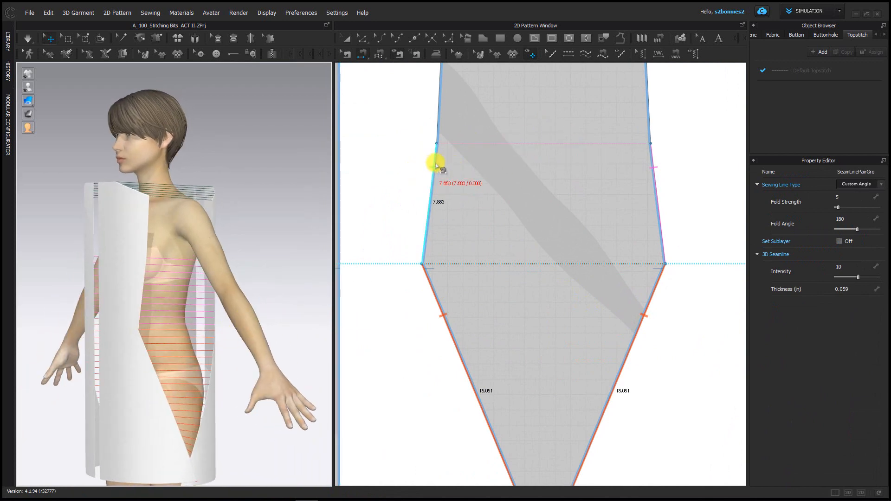
click(433, 167)
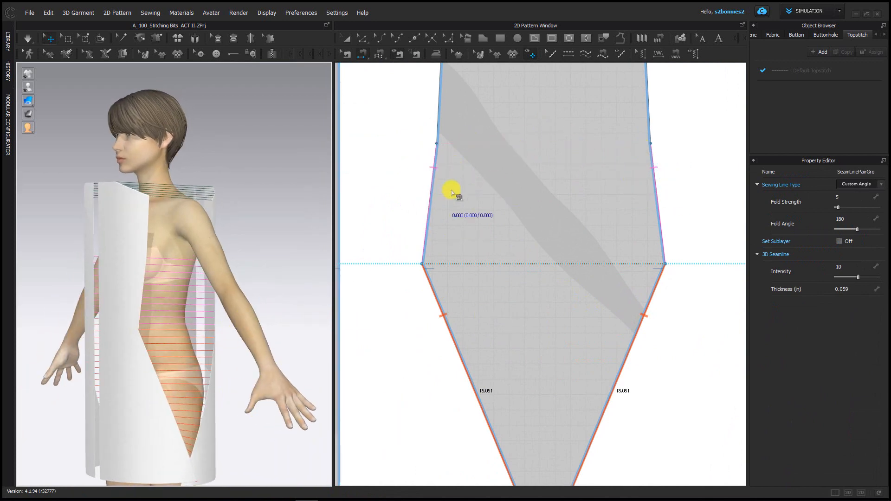
- Sew the two front panels together along the center front and the two back panels along the center back
scroll(497, 258, down, 5)
scroll(552, 181, up, 1)
right_drag(166, 305, 241, 320)
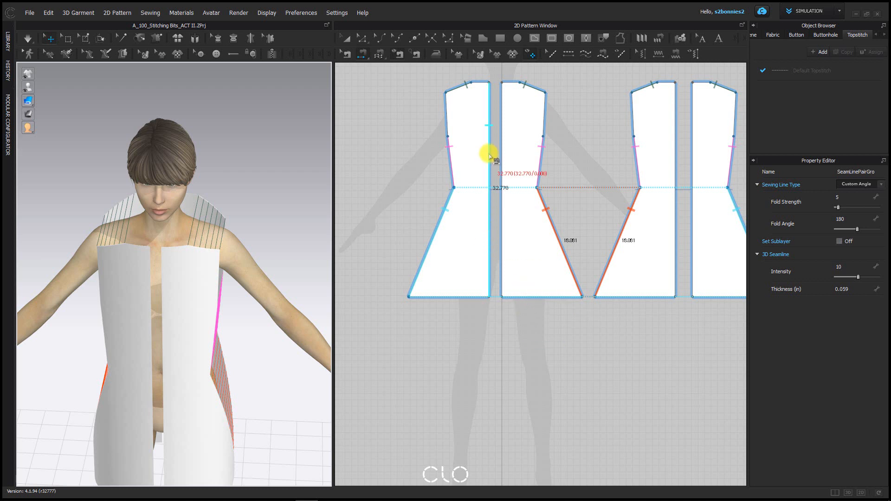
click(491, 109)
click(504, 109)
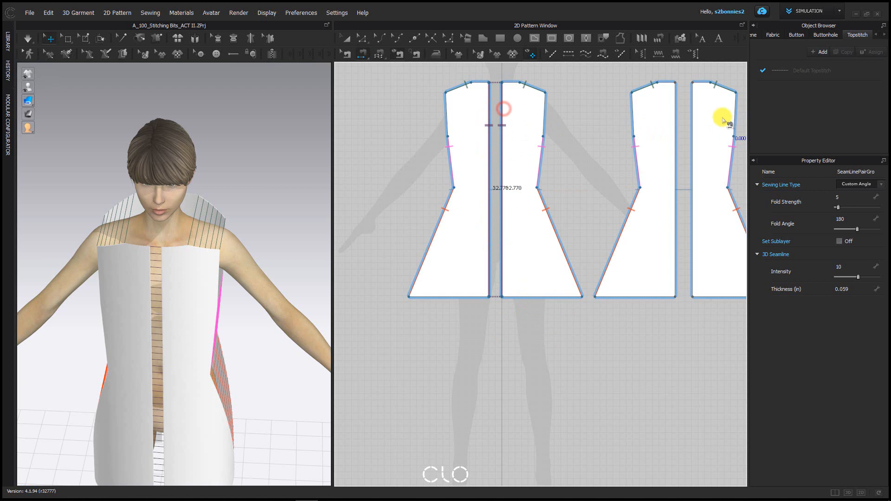
click(676, 105)
click(693, 106)
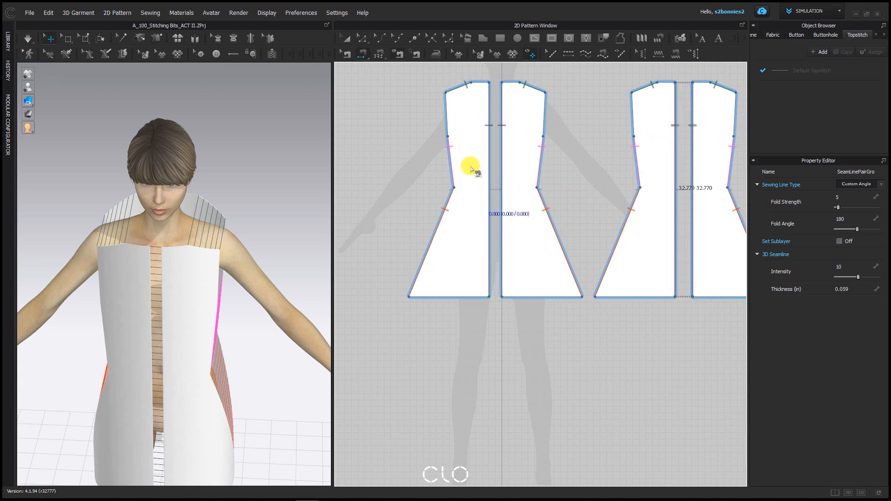
click(491, 119)
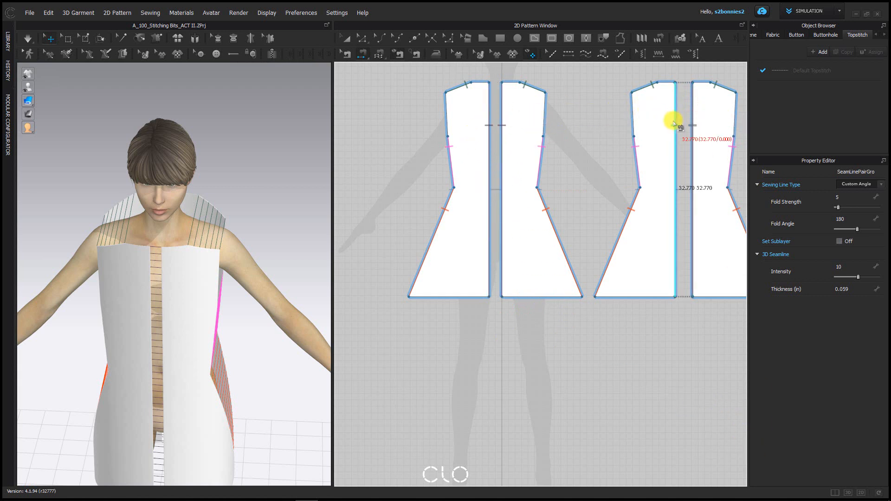
- Start the simulation to drape the sewn dress on the avatar
right_drag(267, 257, 263, 235)
click(28, 40)
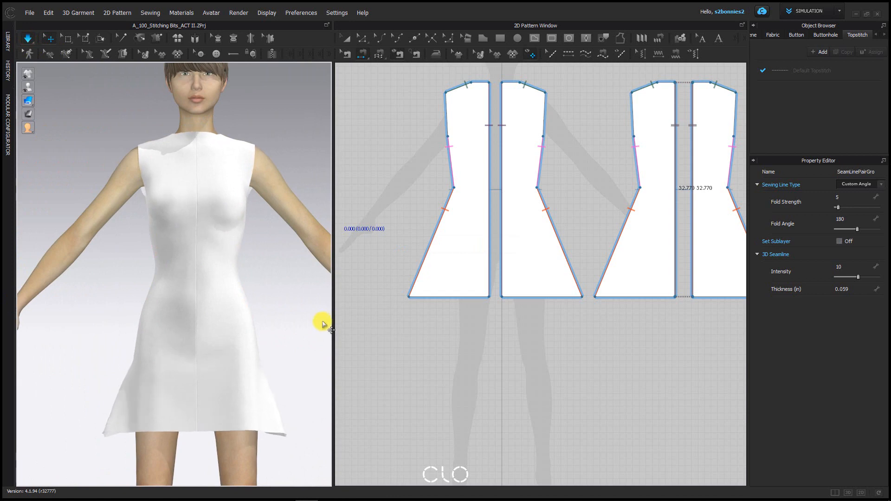
right_drag(183, 306, 236, 231)
- Examine the draped dress from the front and side and compare it with the sewn edges of the 2D panels
scroll(534, 97, up, 5)
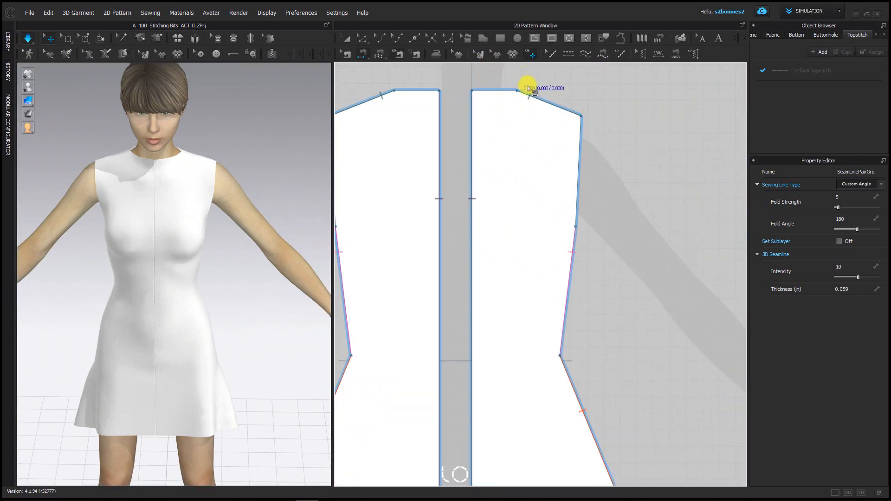
scroll(510, 98, down, 3)
scroll(509, 97, down, 2)
middle_drag(582, 115, 454, 154)
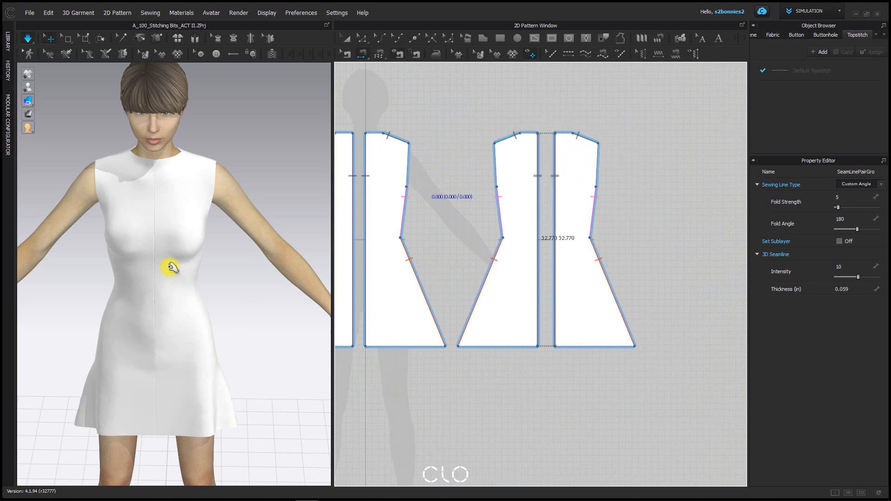
middle_drag(173, 267, 182, 301)
right_drag(283, 351, 250, 335)
middle_drag(250, 335, 260, 317)
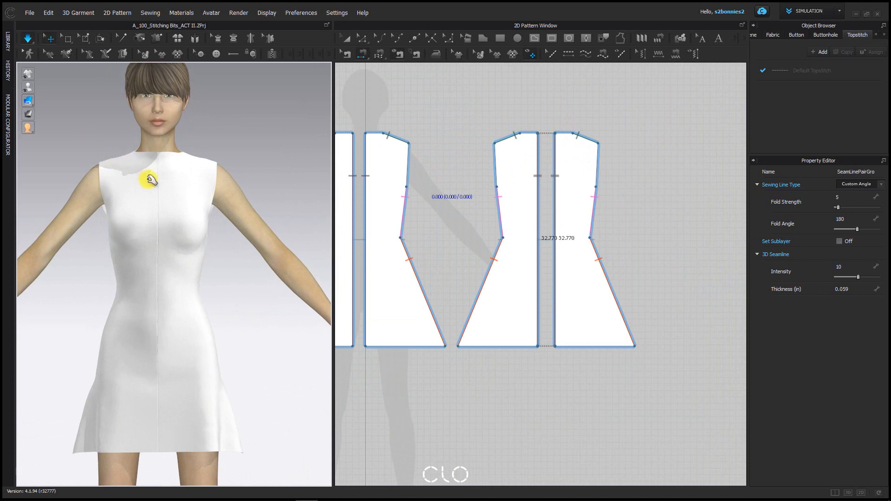
scroll(145, 216, down, 2)
right_drag(161, 275, 170, 291)
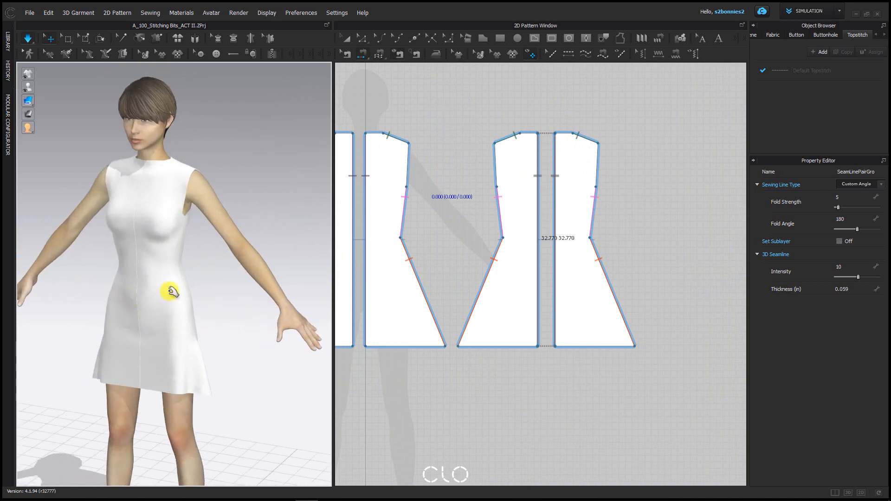
- Pull on the dress's front and back panels during simulation to adjust the drape, and clear the panel selection
drag(172, 291, 203, 311)
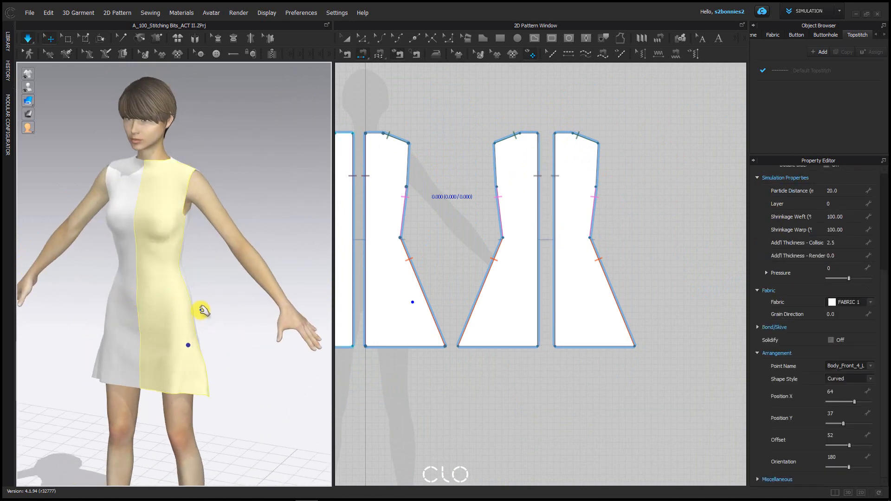
right_drag(179, 294, 139, 235)
drag(221, 296, 258, 358)
drag(237, 293, 195, 140)
right_drag(190, 217, 327, 198)
middle_drag(117, 182, 46, 109)
middle_drag(135, 148, 172, 259)
right_drag(251, 265, 111, 258)
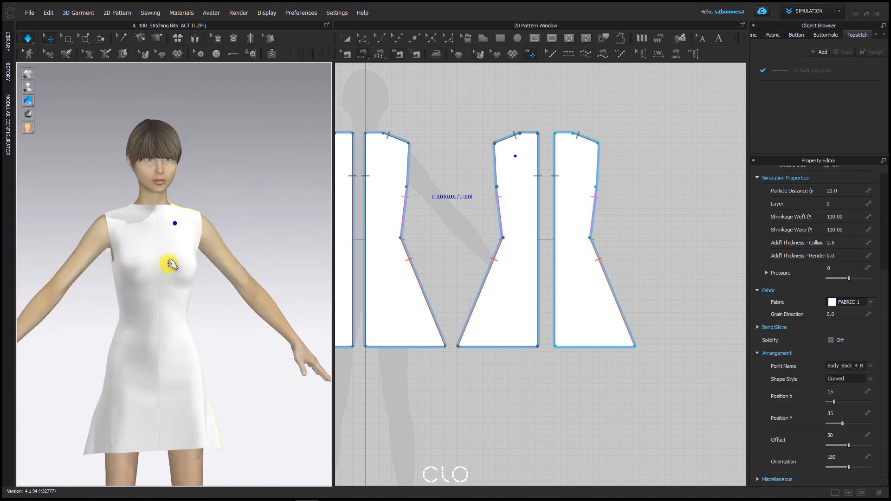
click(250, 373)
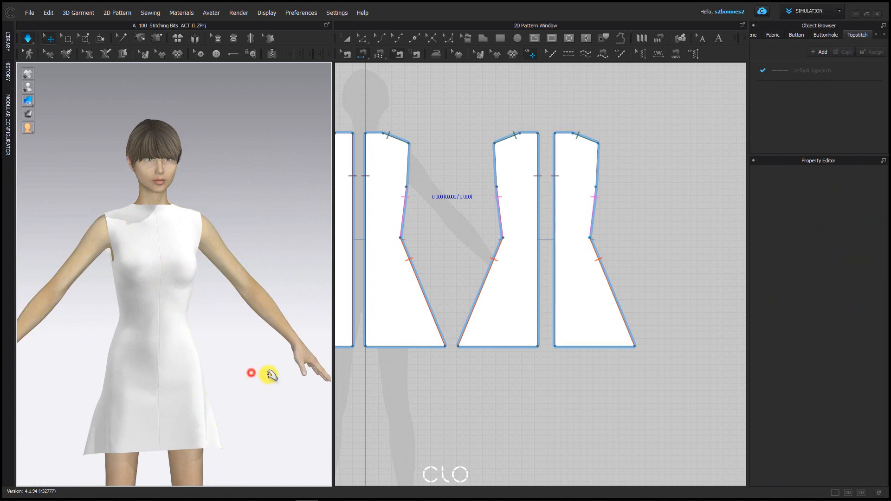
- Review the side and center seam notches on the 2D panels and the dress's fit around the avatar
middle_drag(271, 373, 280, 354)
middle_drag(452, 175, 567, 186)
scroll(505, 176, up, 3)
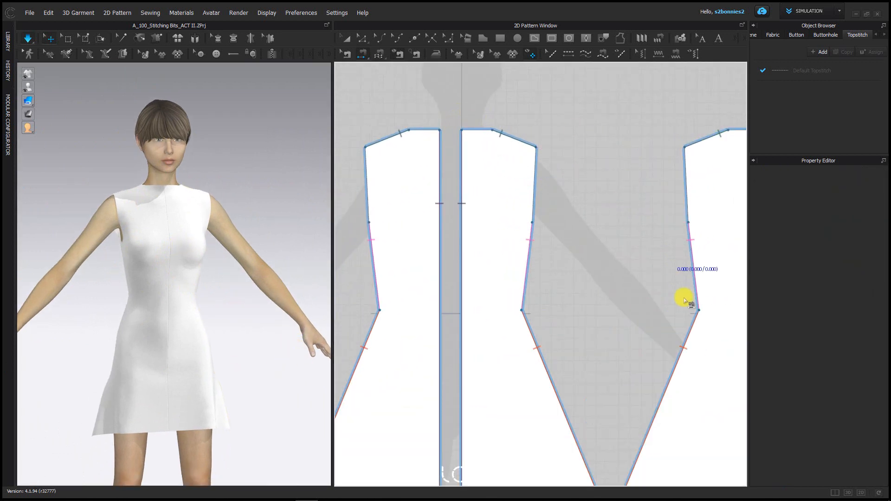
click(682, 347)
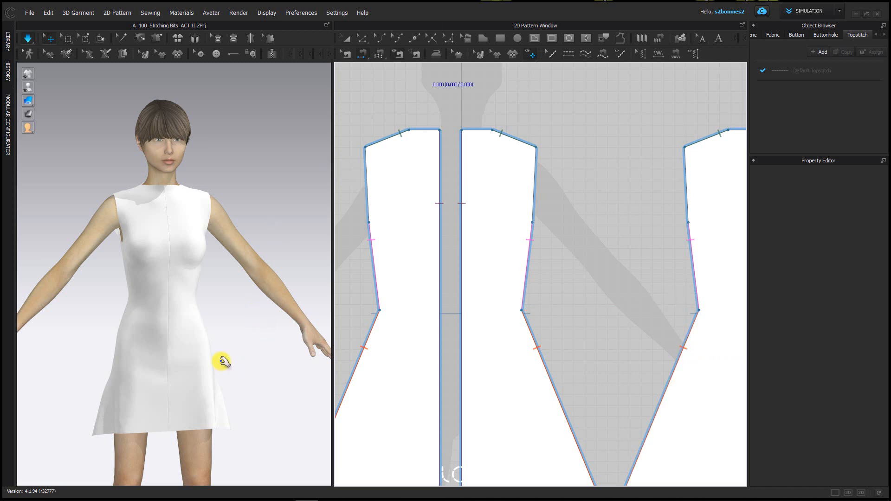
scroll(222, 362, up, 3)
middle_drag(186, 288, 177, 147)
scroll(176, 147, down, 3)
scroll(178, 147, down, 2)
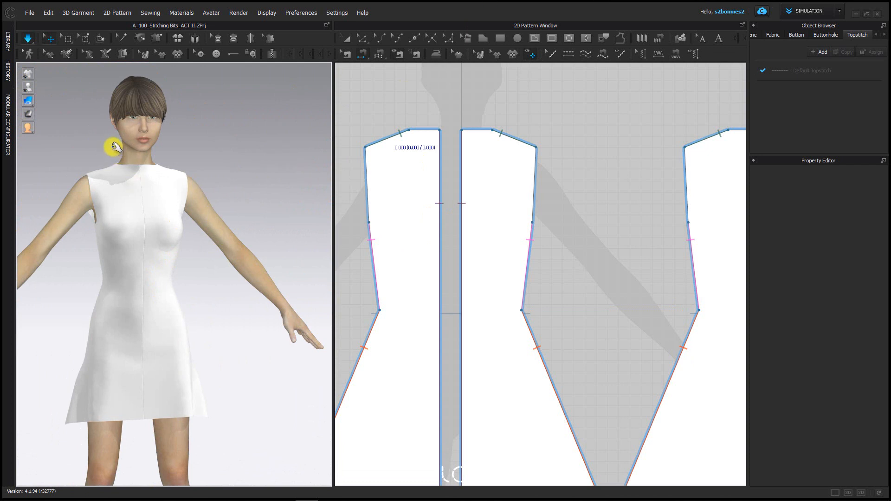
middle_drag(240, 267, 219, 183)
right_drag(289, 416, 56, 44)
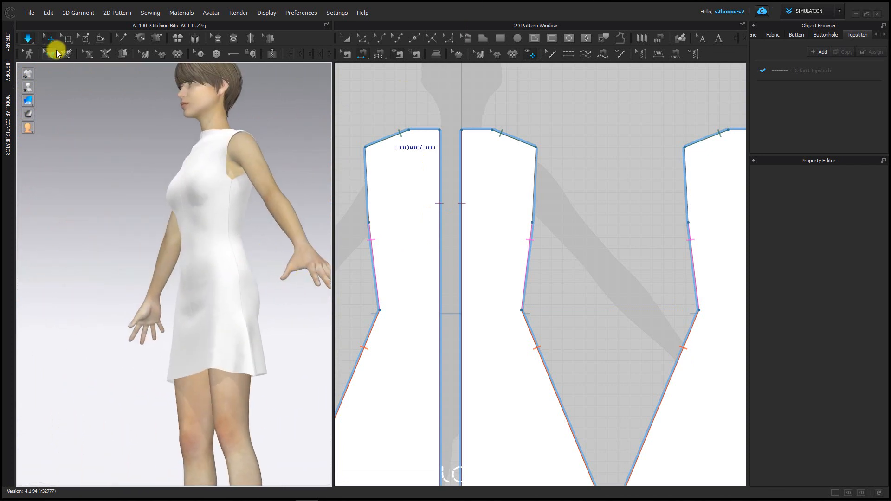
- Return to the Select/Move tool in 3D and stop the simulation
click(27, 44)
right_drag(106, 224, 227, 205)
middle_drag(227, 205, 158, 239)
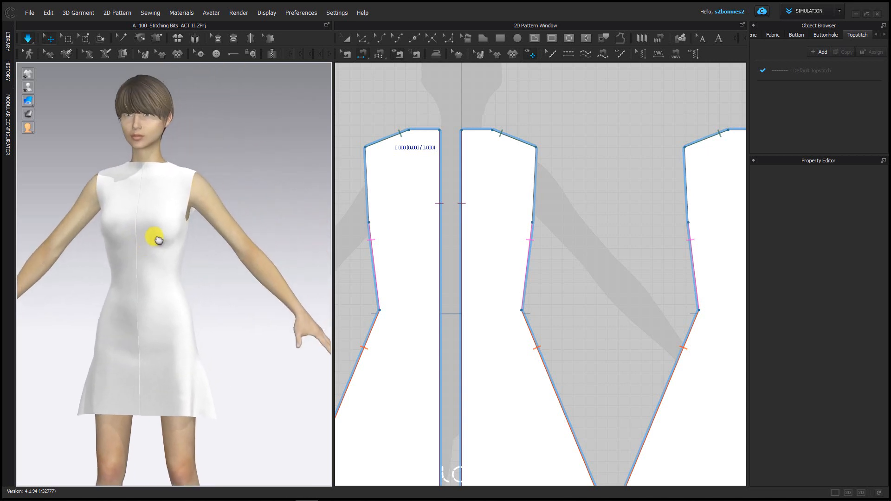
click(68, 39)
click(47, 43)
click(27, 39)
right_drag(229, 318, 246, 318)
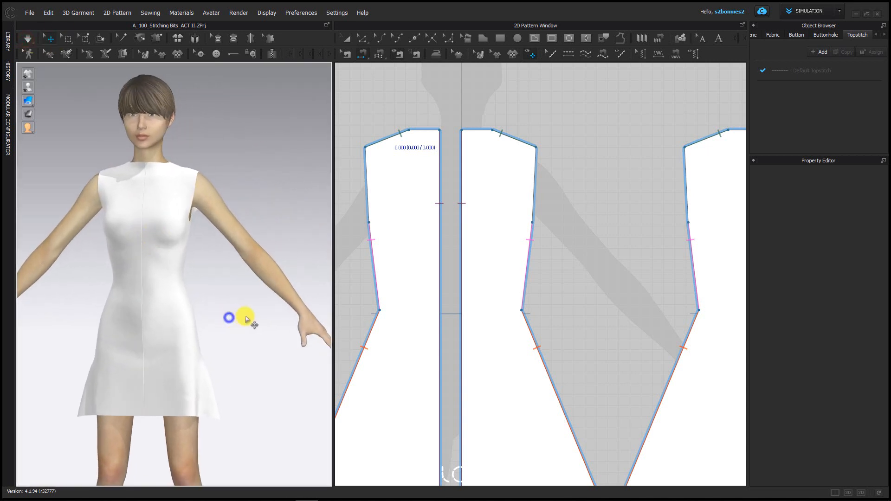
middle_drag(269, 263, 259, 231)
scroll(260, 231, down, 1)
scroll(410, 298, down, 5)
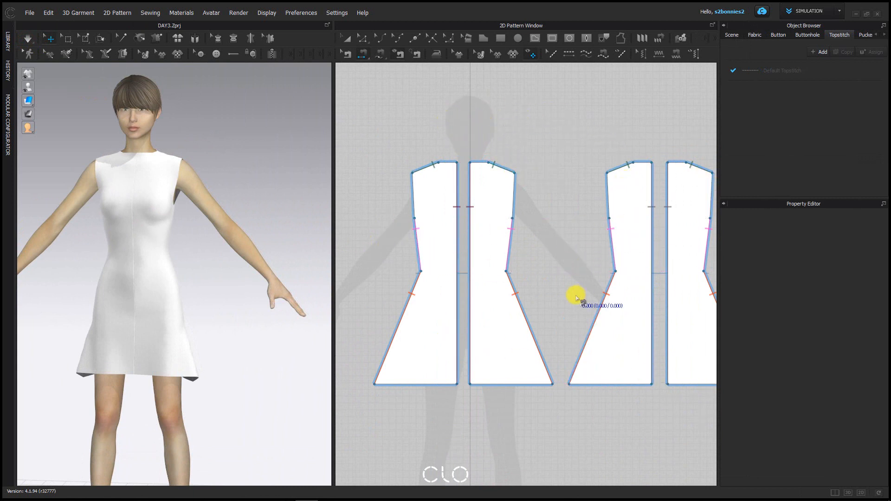
- Use Transform Pattern on the adjacent inner front and back panels to widen both to a 2D line length of about 172.5 in
click(349, 39)
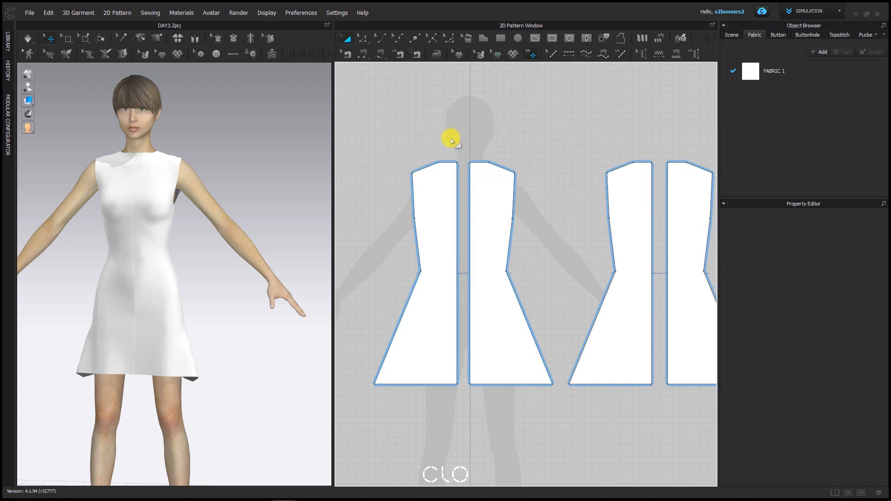
scroll(511, 209, up, 3)
click(456, 174)
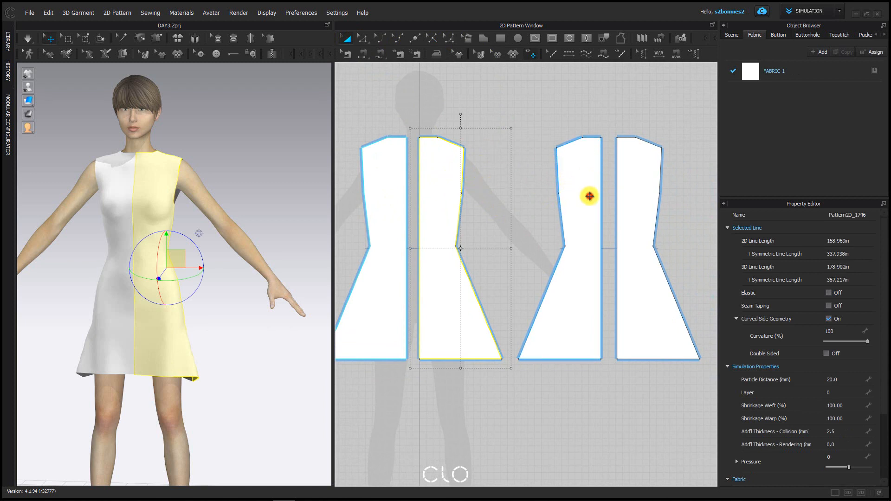
shift+click(589, 196)
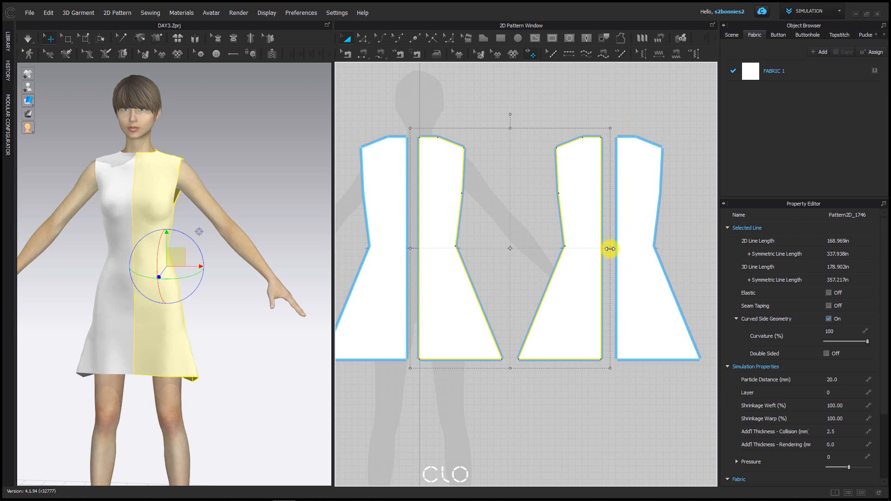
click(610, 248)
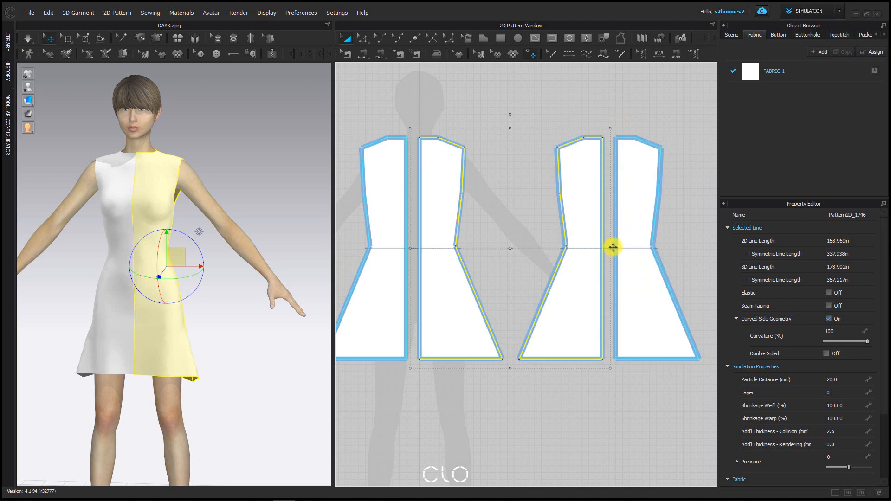
drag(608, 248, 626, 246)
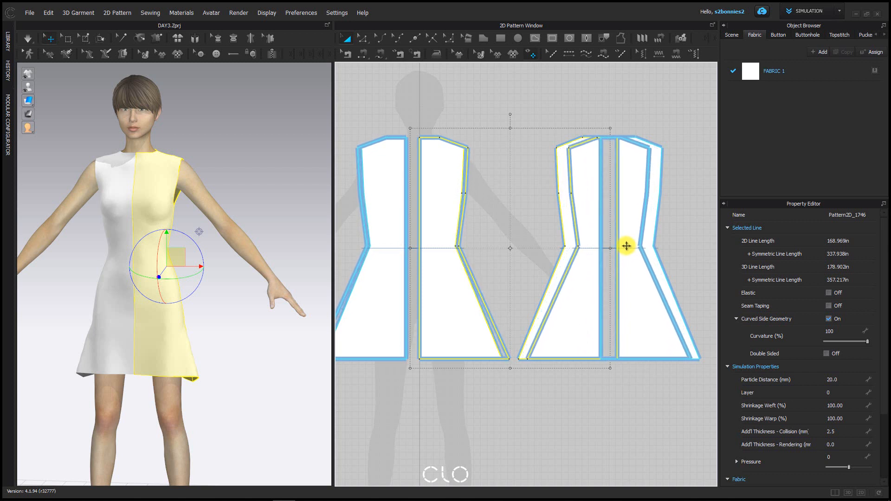
drag(627, 246, 625, 246)
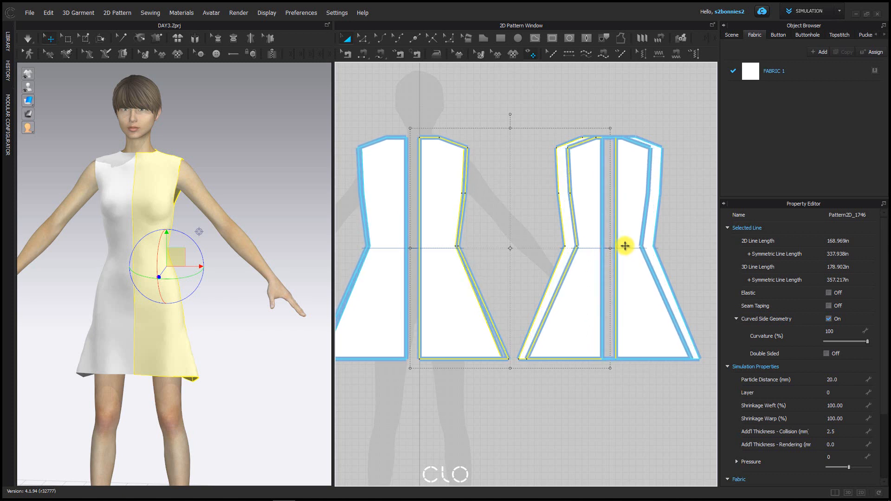
drag(625, 246, 625, 247)
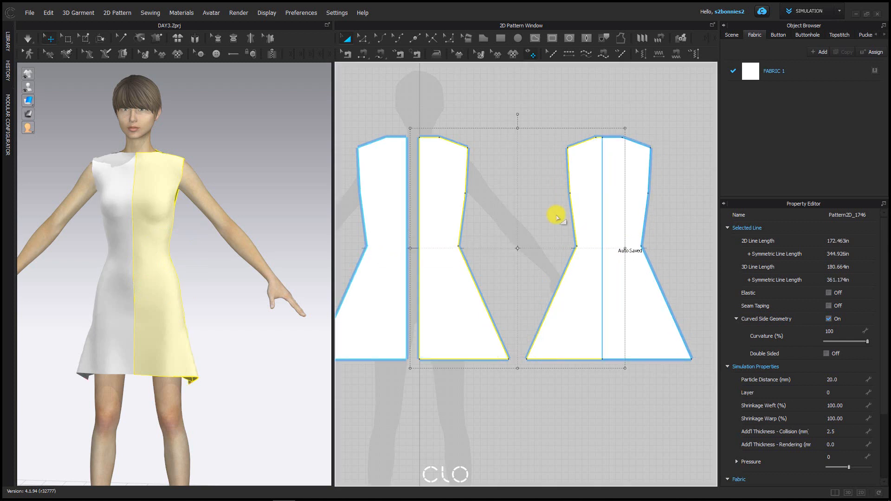
- Simulate the widened dress and view its drape from an angle
click(30, 38)
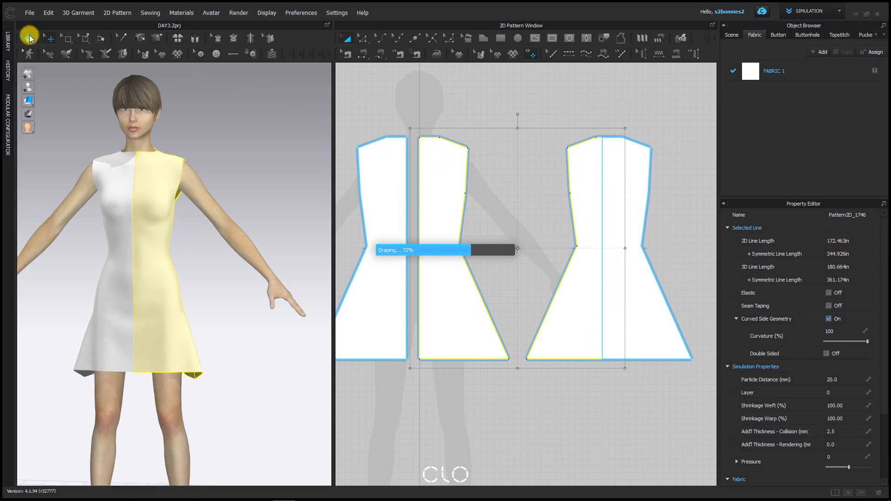
right_drag(201, 262, 231, 239)
right_drag(208, 296, 302, 299)
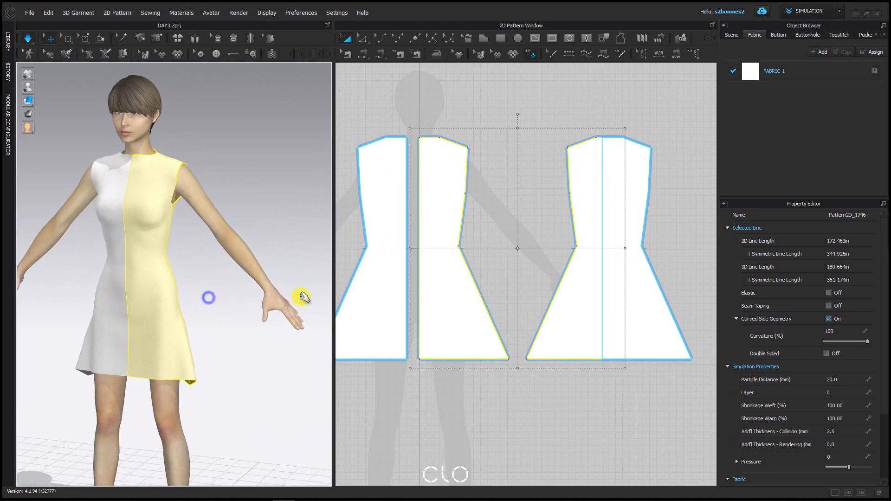
- Widen the selected front and back panels in two stages to a 2D line length of about 177.8 in, simulating after each
drag(626, 249, 638, 247)
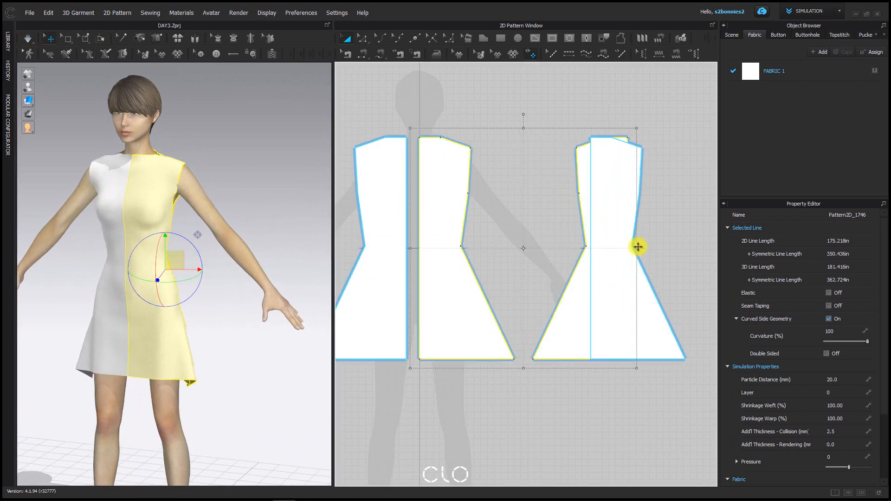
key(space)
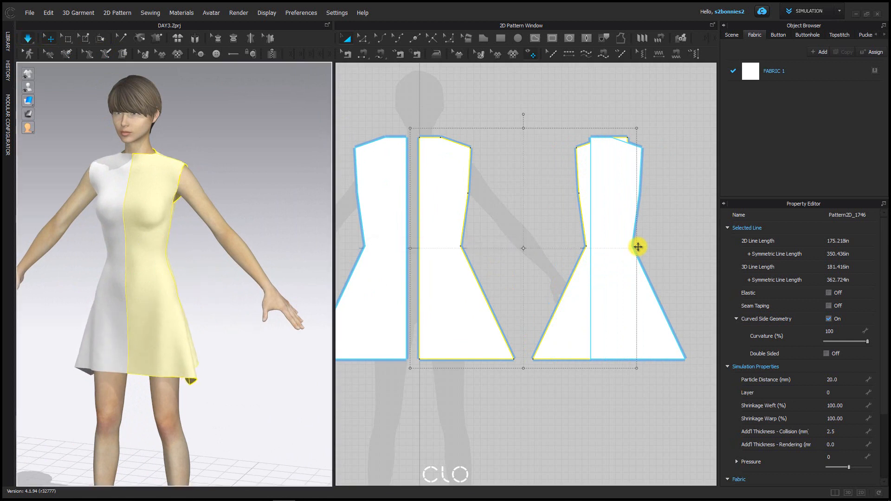
key(space)
drag(639, 247, 649, 246)
key(space)
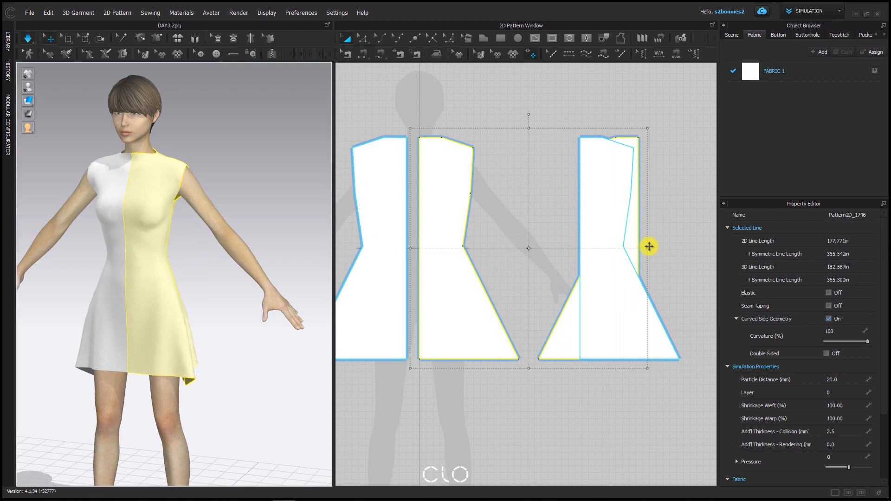
key(space)
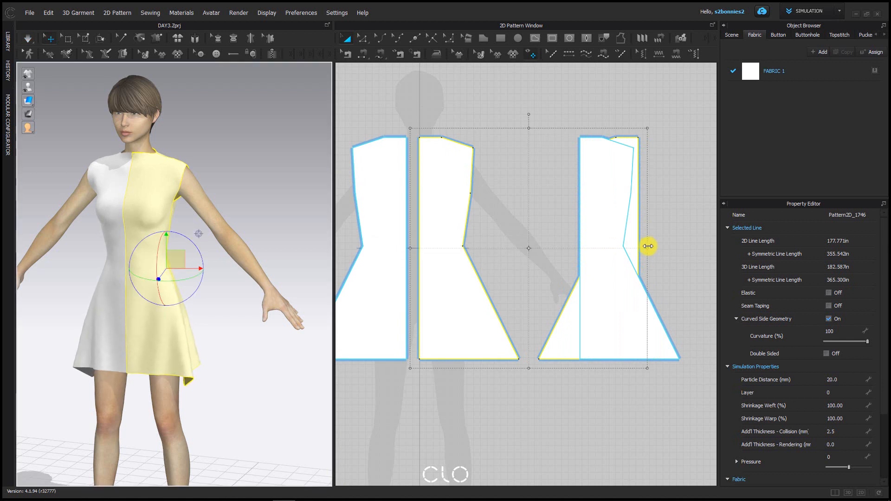
- Widen the selected panels further to a 2D line length of about 187.1 in, with the simulation running
drag(648, 246, 674, 246)
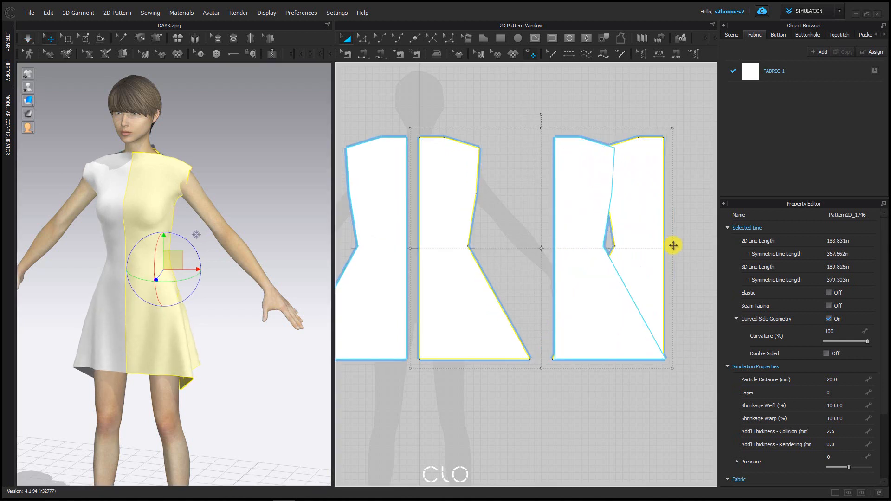
key(space)
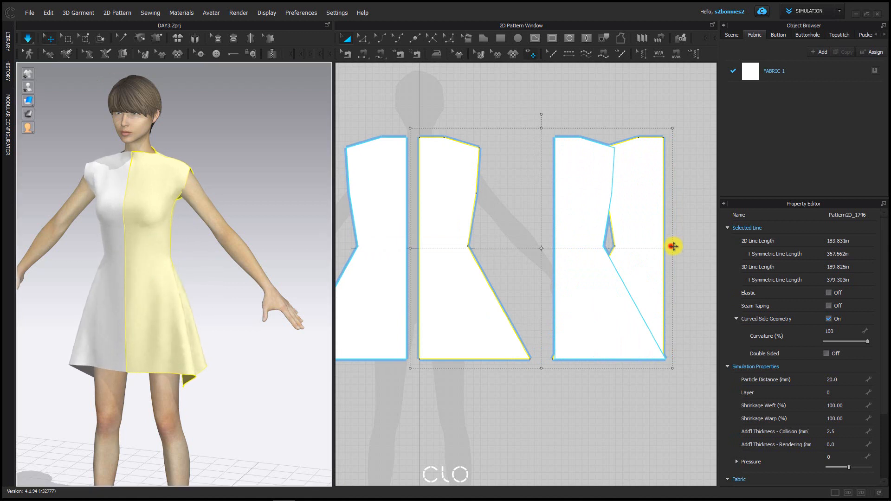
drag(674, 246, 685, 246)
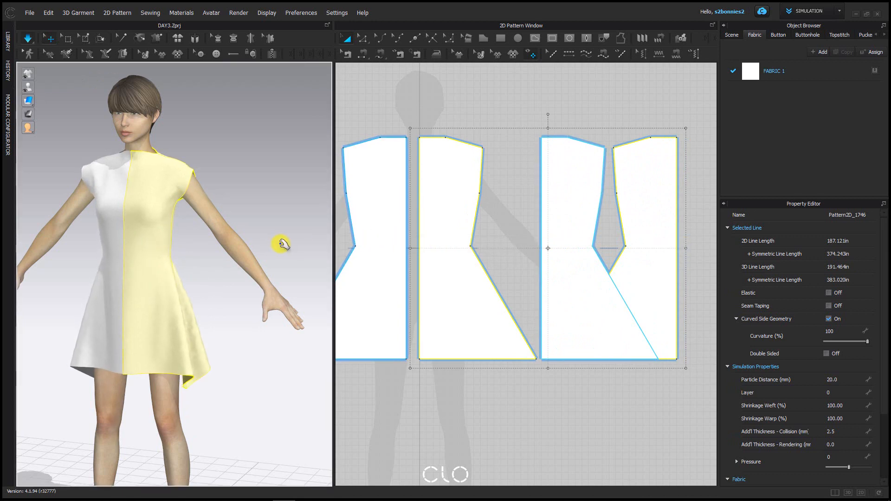
- Pull the dress's front skirt outward during simulation to adjust the drape, and check it from the front
right_drag(283, 244, 242, 251)
drag(173, 296, 196, 308)
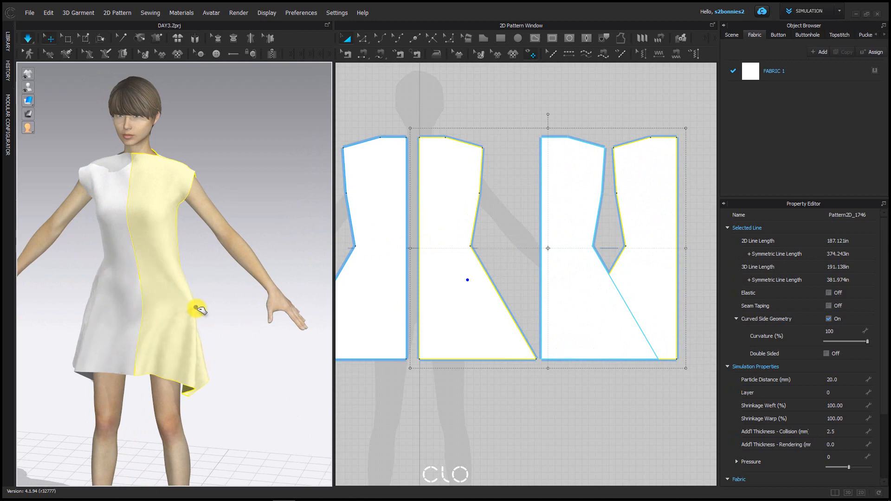
right_drag(191, 279, 255, 279)
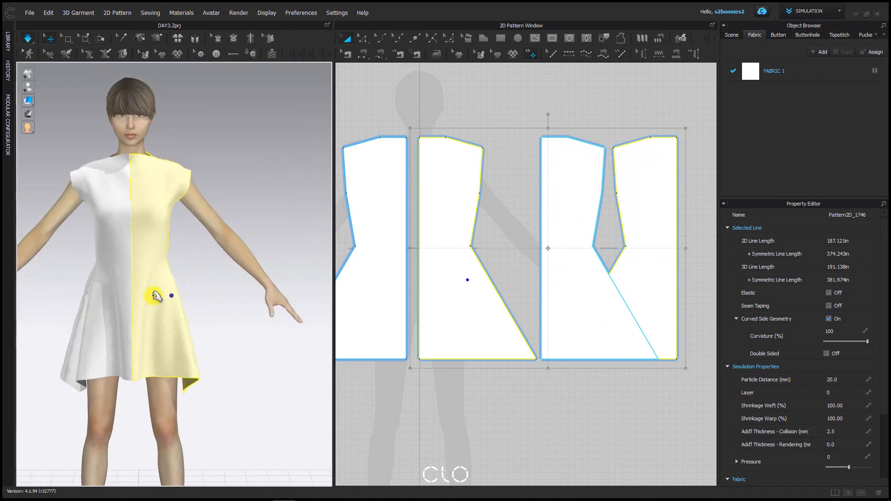
middle_drag(207, 331, 227, 312)
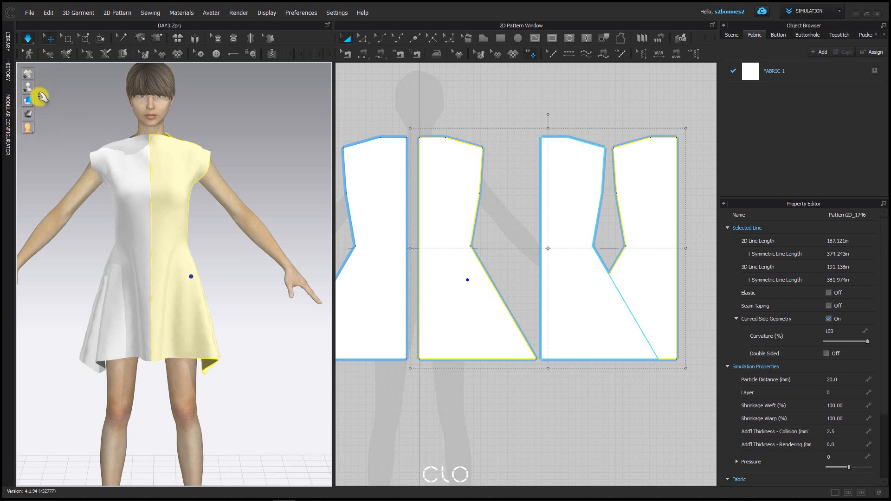
- Show the garment as a translucent surface and examine the ease around the body from the side and front
mouse_move(33, 101)
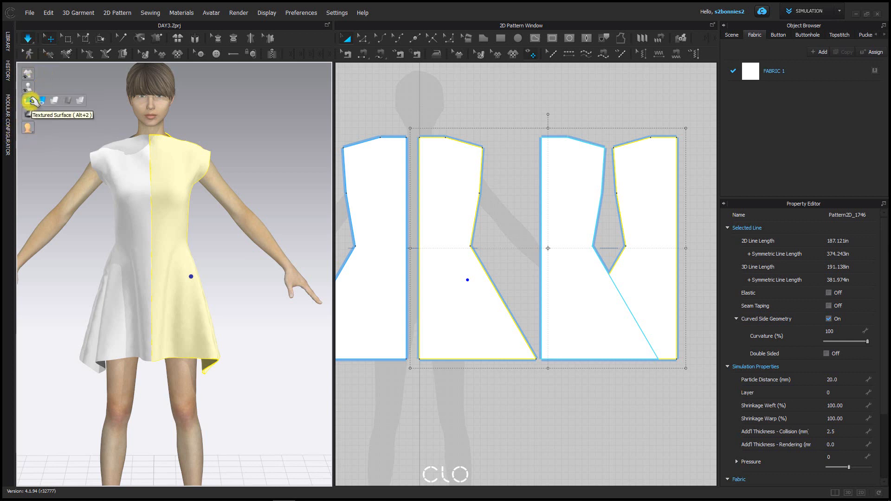
click(73, 100)
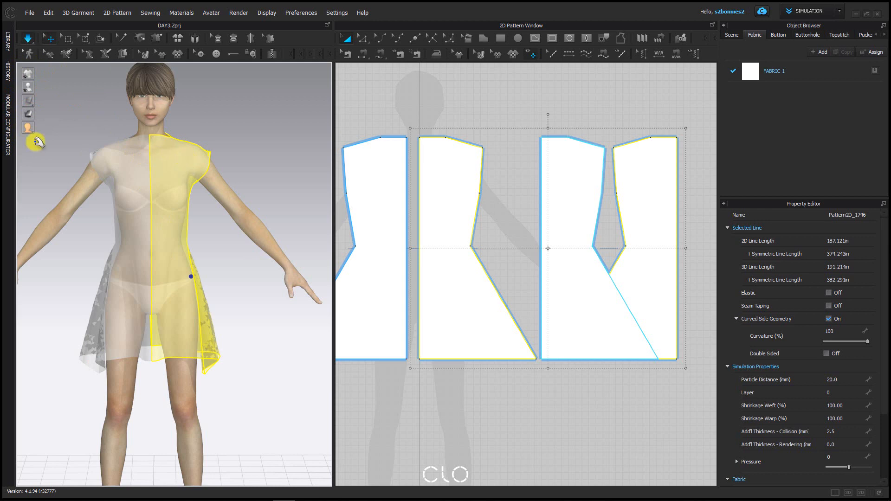
right_drag(215, 229, 119, 227)
middle_drag(221, 230, 180, 217)
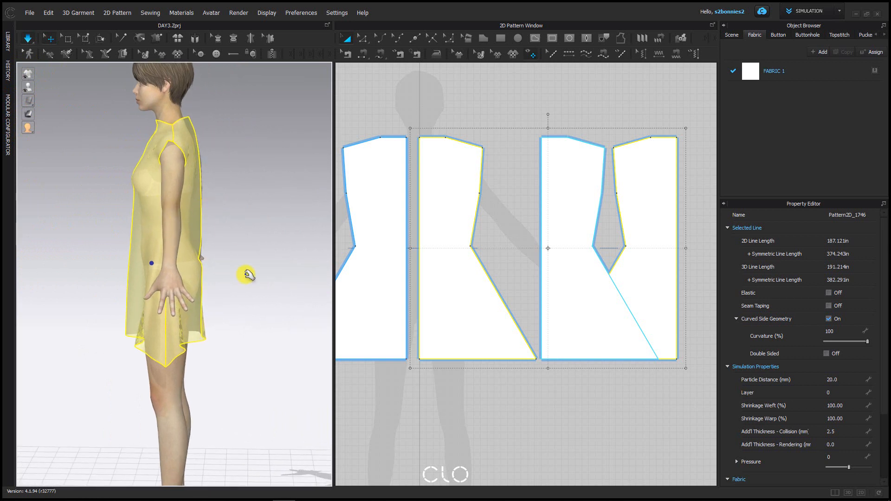
right_drag(149, 206, 246, 199)
middle_drag(167, 199, 245, 215)
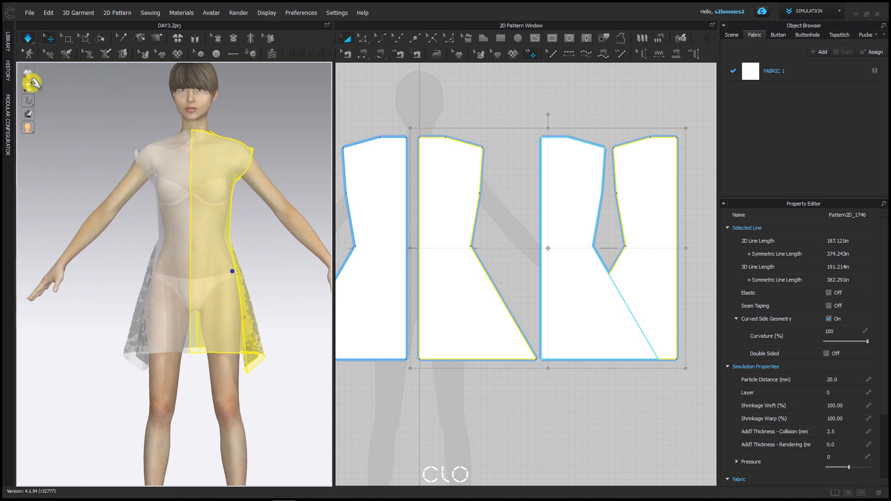
- Return the garment display to the textured surface and clear the pattern selection
mouse_move(34, 99)
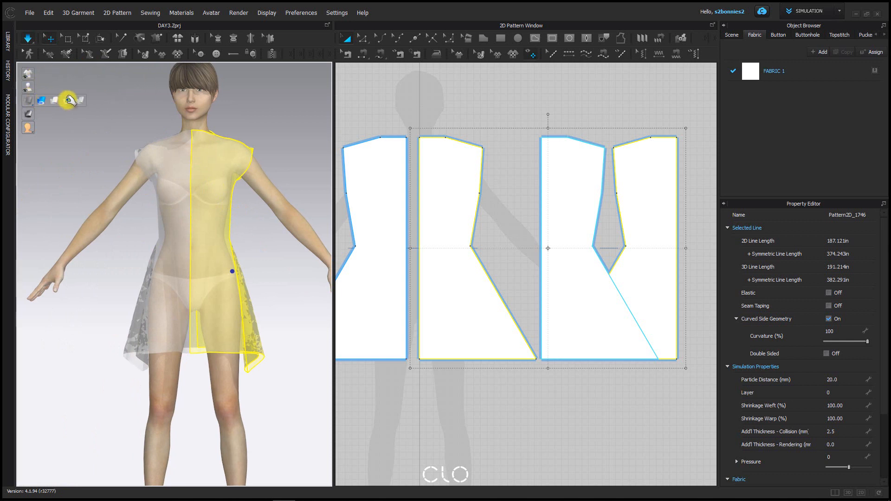
click(69, 100)
click(485, 113)
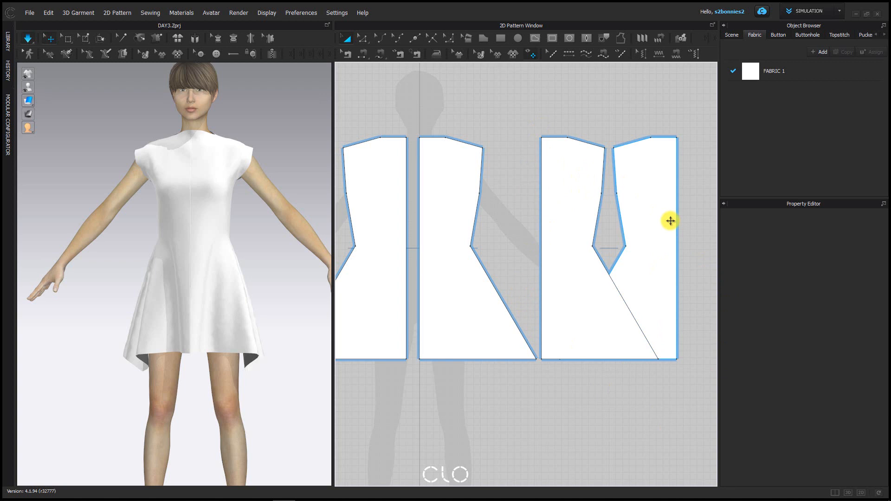
- Move the overlapping back panel to the outer side of its counterpart so the two back panels sit side by side
scroll(644, 214, down, 4)
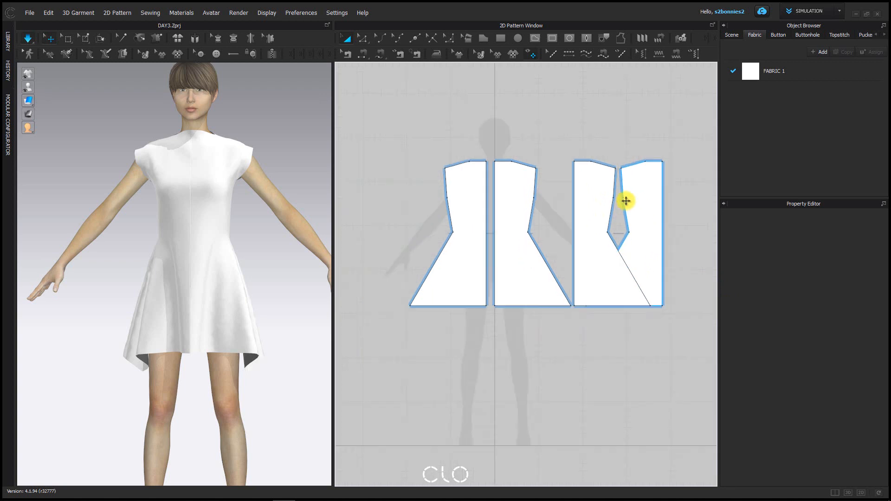
right_drag(621, 322, 517, 288)
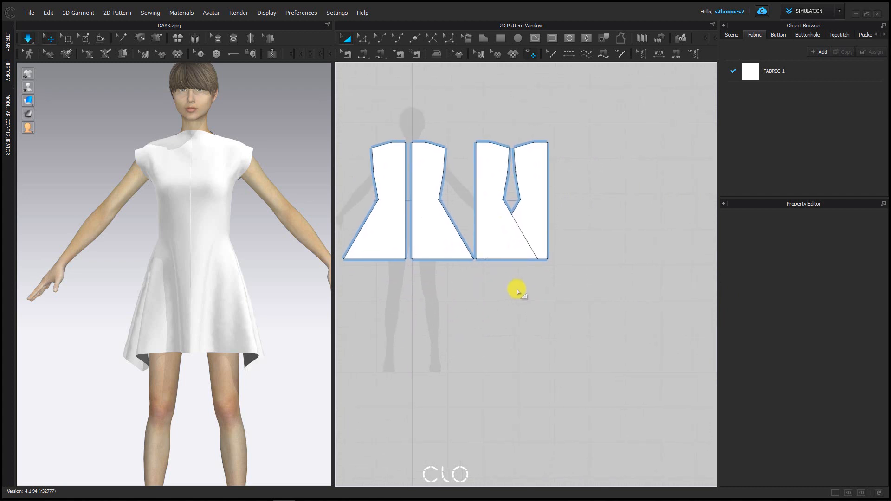
drag(491, 186, 571, 186)
click(552, 291)
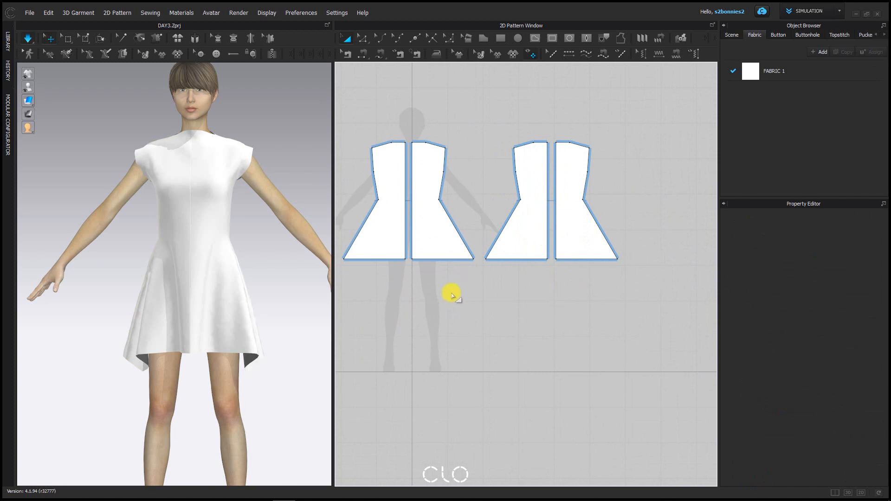
right_drag(453, 295, 487, 278)
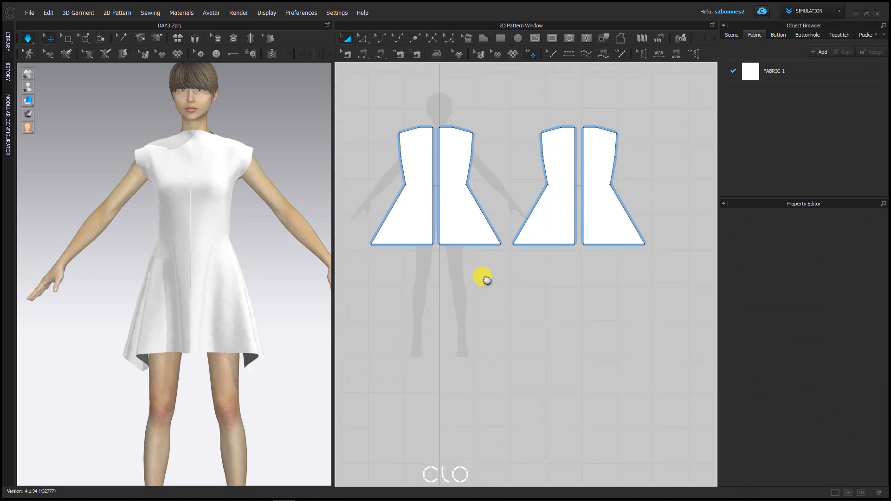
- Stop the simulation and examine the widened dress's silhouette and hem from the front and at an angle
middle_drag(311, 288, 270, 280)
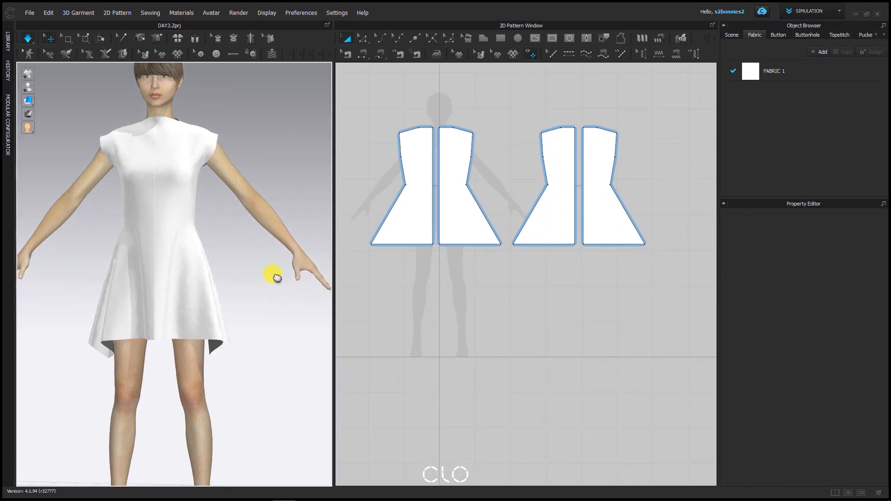
click(28, 38)
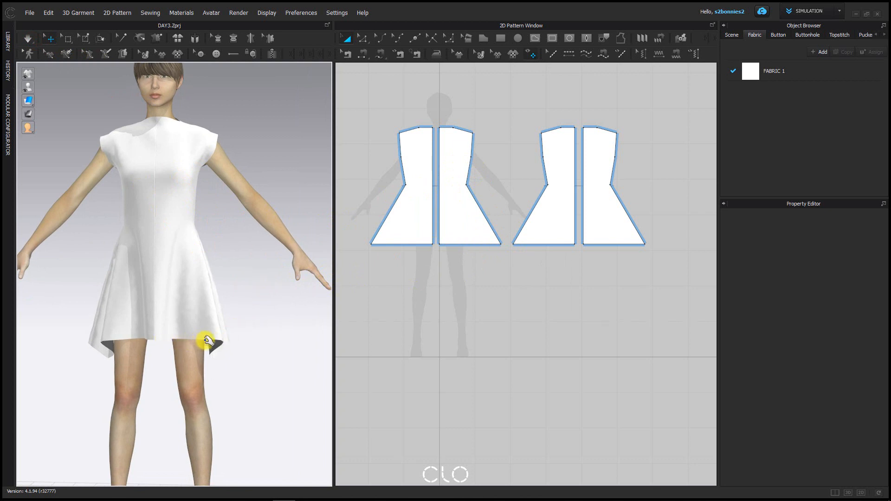
right_drag(234, 362, 154, 338)
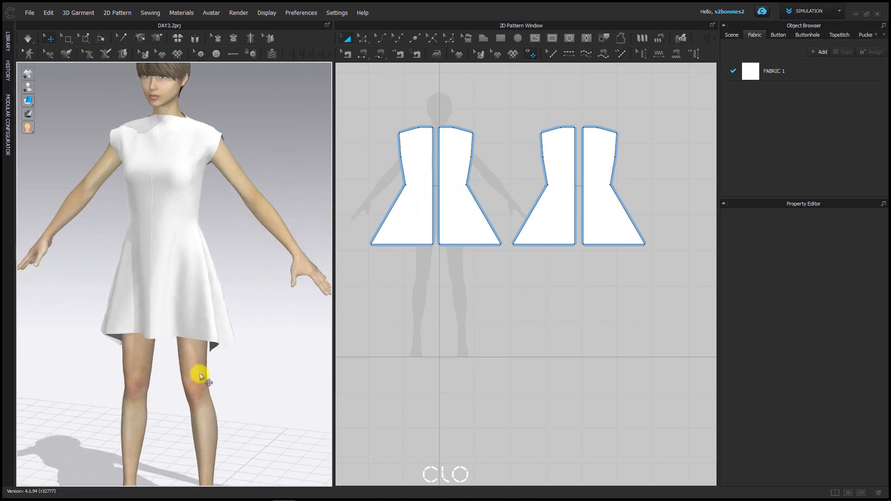
right_drag(241, 346, 249, 346)
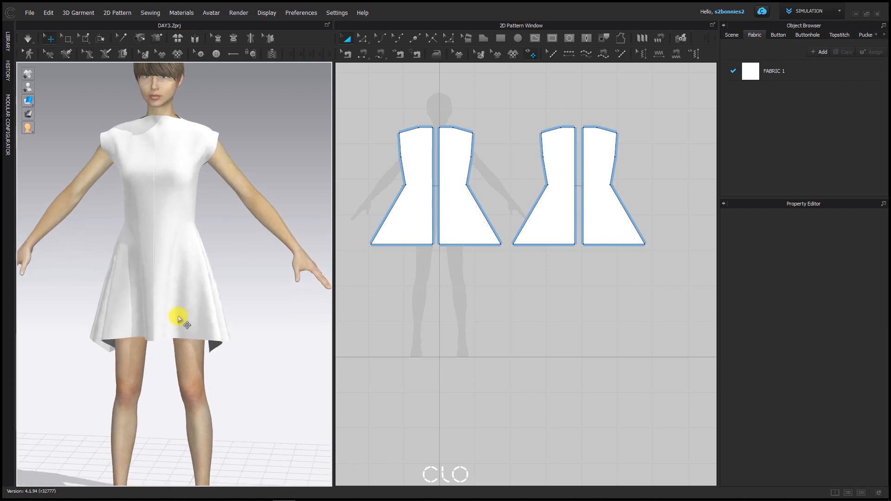
middle_drag(201, 310, 215, 293)
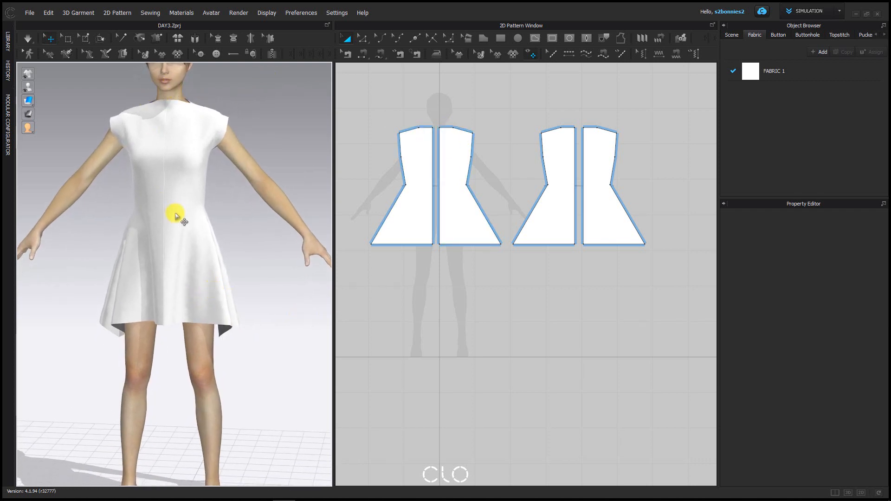
right_drag(186, 209, 199, 205)
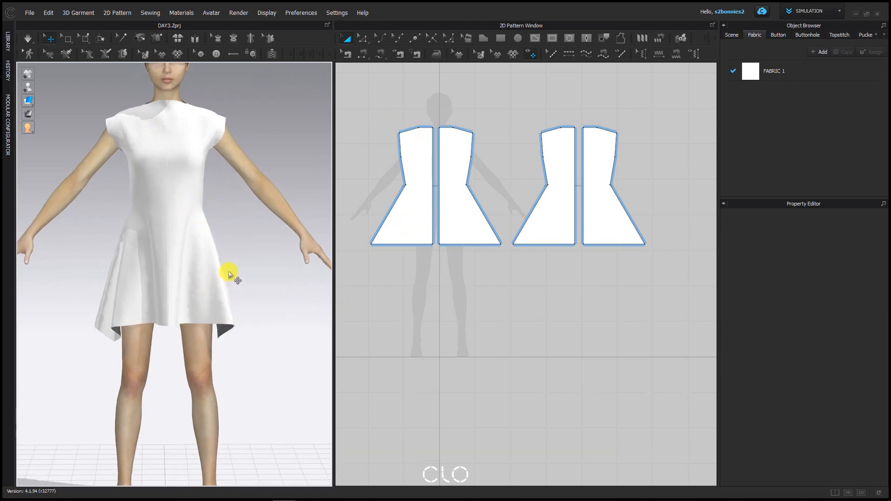
- Examine the dress on the avatar from the front and back, checking the neckline and overall silhouette
right_drag(229, 275, 226, 235)
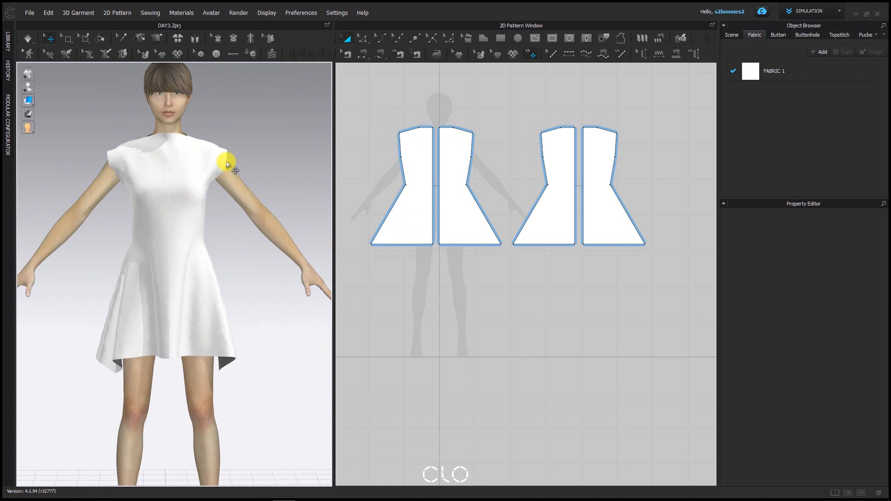
scroll(197, 125, up, 1)
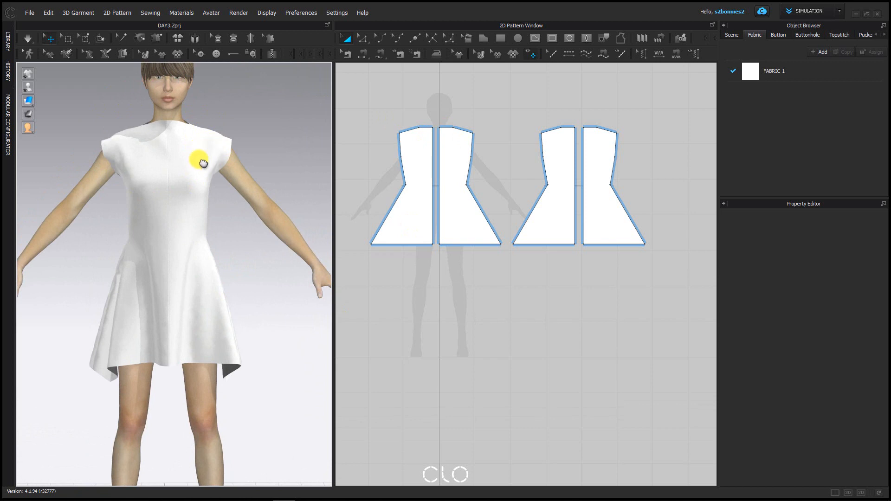
middle_drag(198, 159, 183, 203)
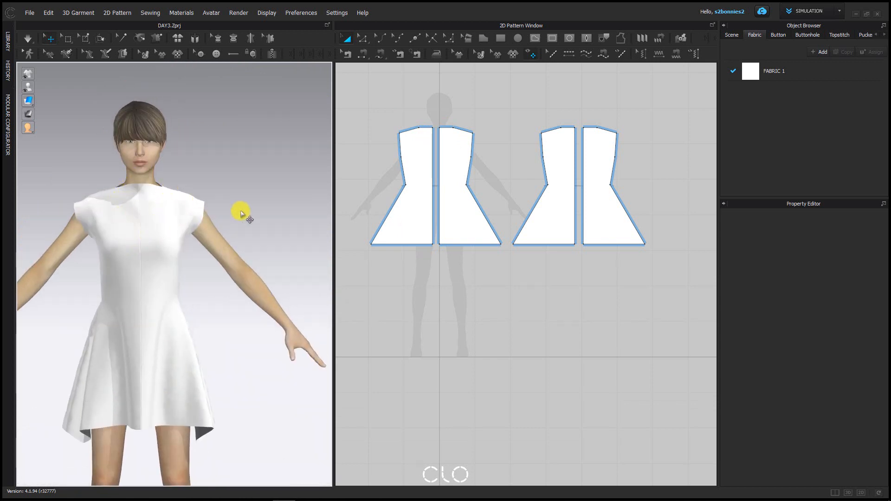
right_drag(239, 209, 135, 213)
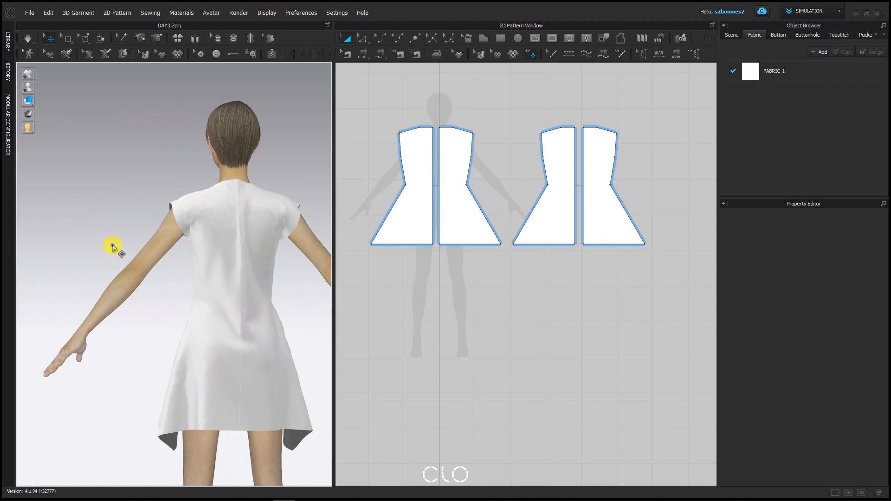
right_drag(113, 245, 301, 247)
scroll(209, 194, up, 5)
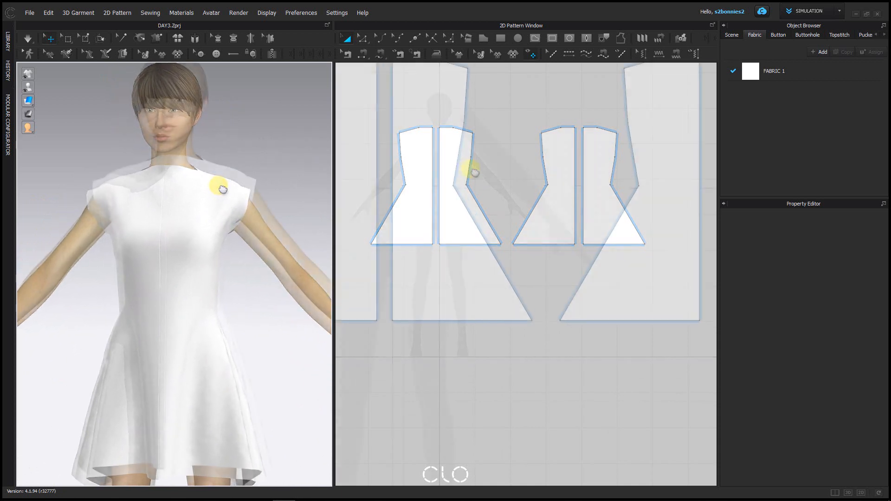
- Activate Edit Pattern and select the upper center front point of the front panel's neckline
scroll(537, 255, up, 4)
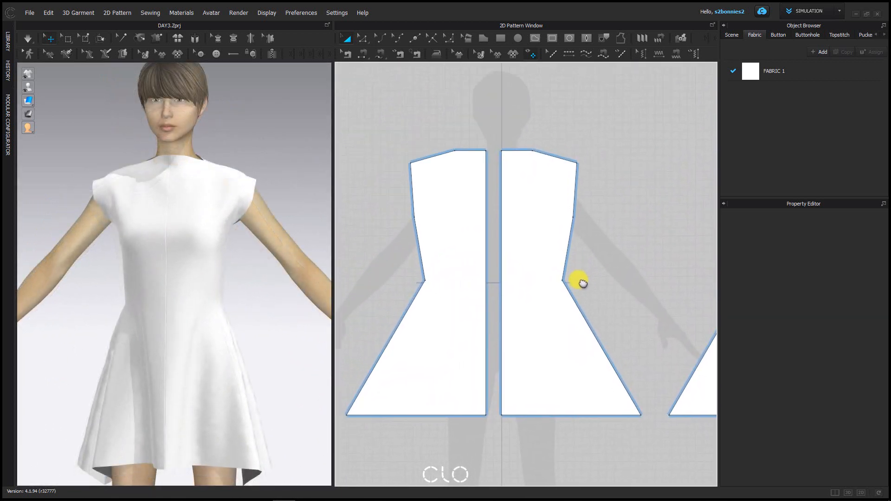
right_drag(582, 284, 562, 302)
scroll(560, 309, up, 2)
scroll(560, 309, down, 2)
scroll(559, 308, up, 3)
scroll(562, 269, down, 2)
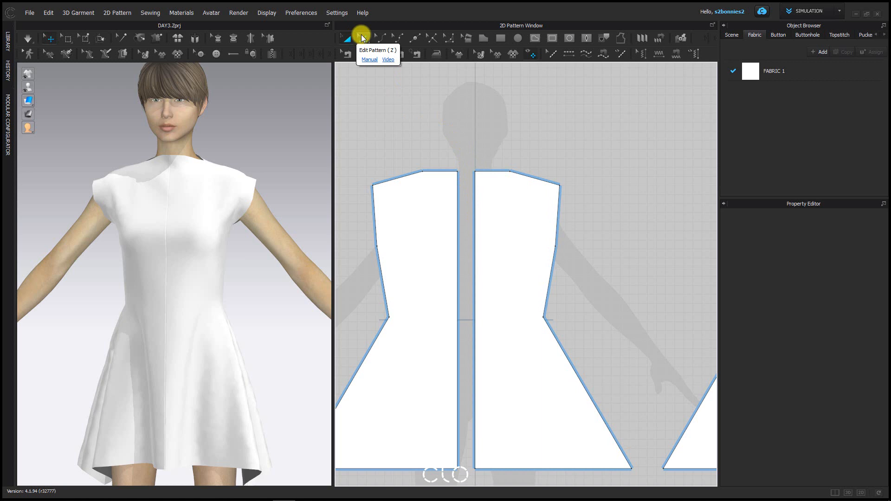
click(361, 36)
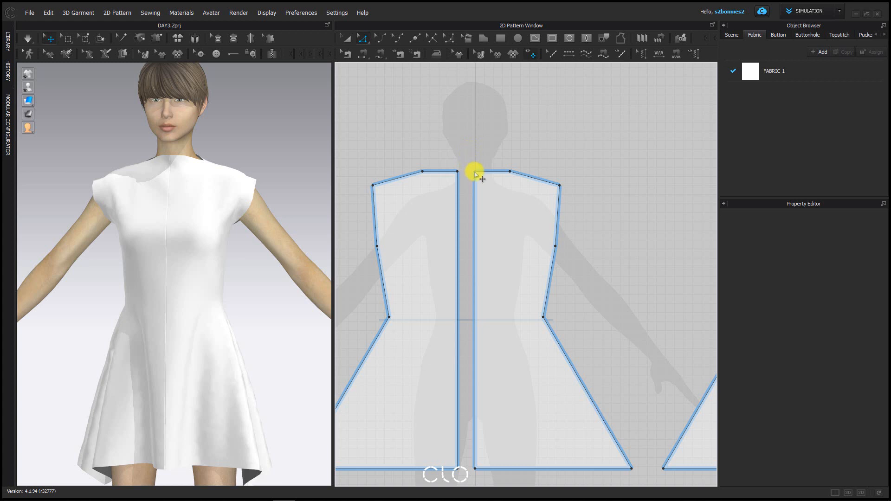
click(474, 174)
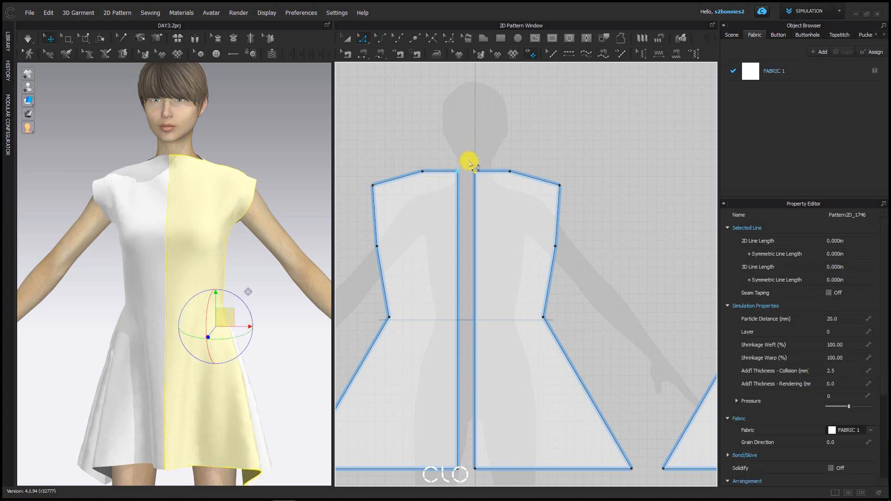
click(475, 170)
- Try lowering the center front neckline point by about 5 in to form a V-neck
drag(475, 173, 475, 218)
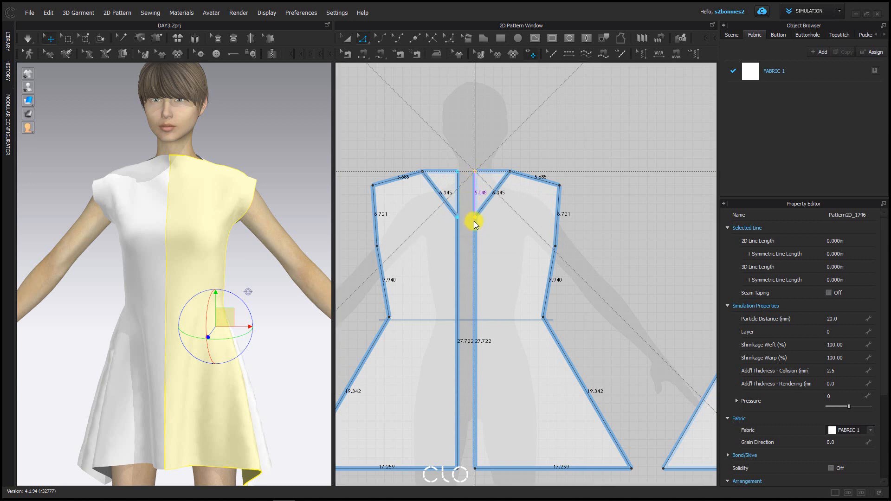
drag(474, 222, 475, 222)
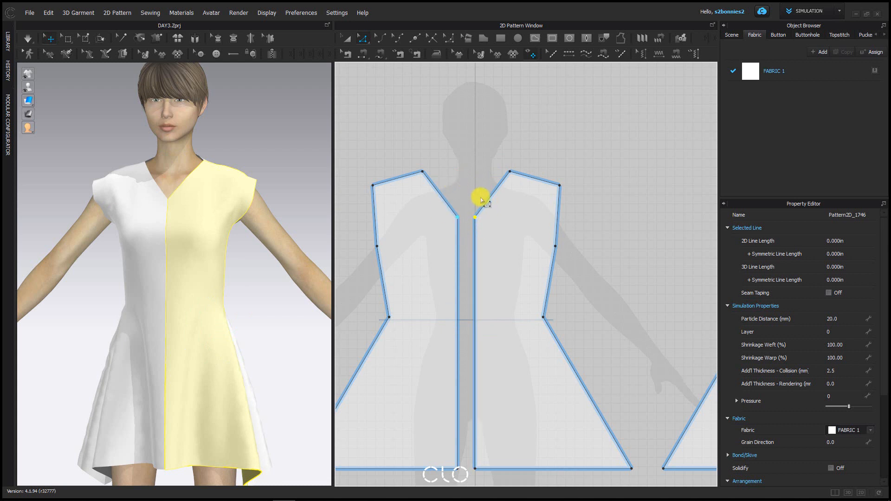
key(ctrl+z)
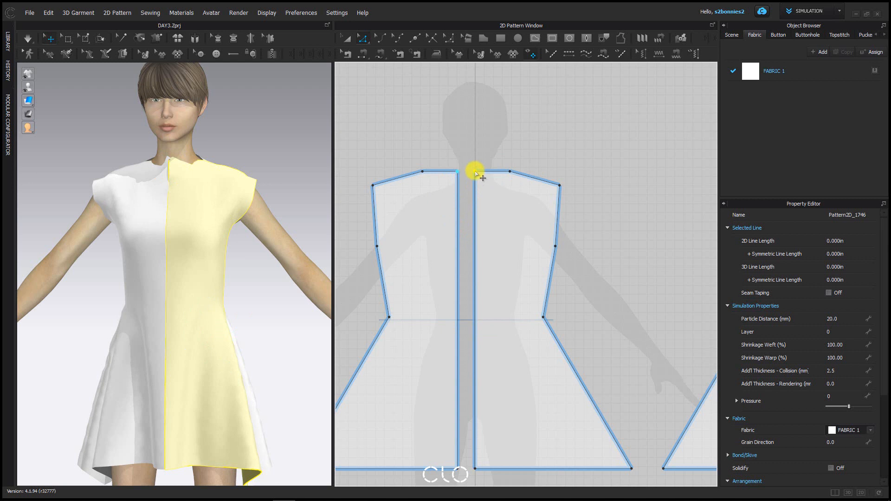
- Lower the center front neckline point straight down by exactly 5 in, and briefly simulate the garment
drag(474, 171, 475, 195)
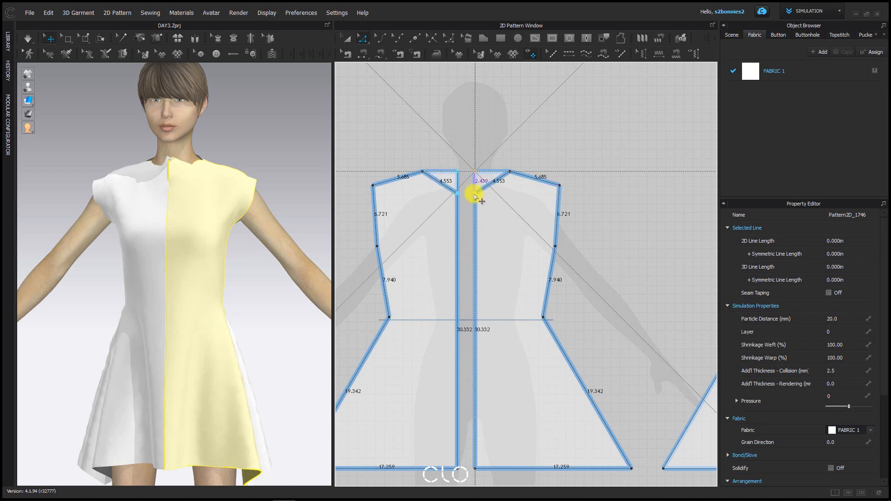
right_click(474, 195)
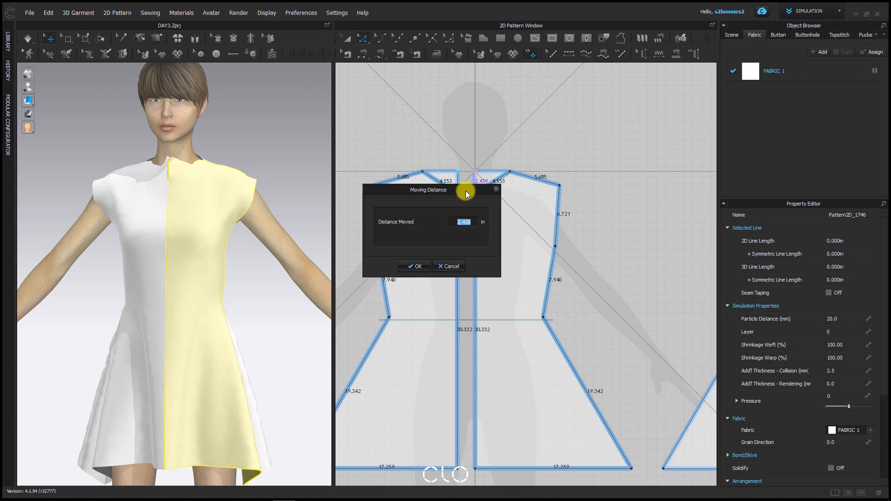
drag(460, 188, 367, 156)
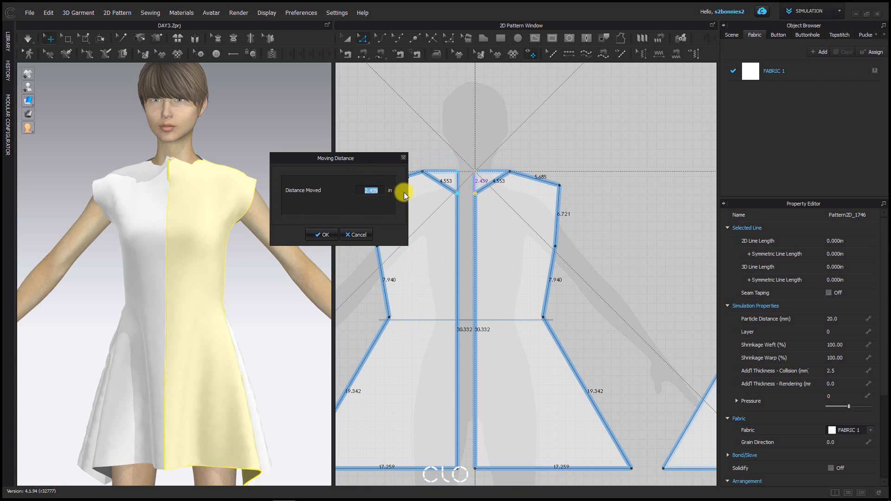
text(5)
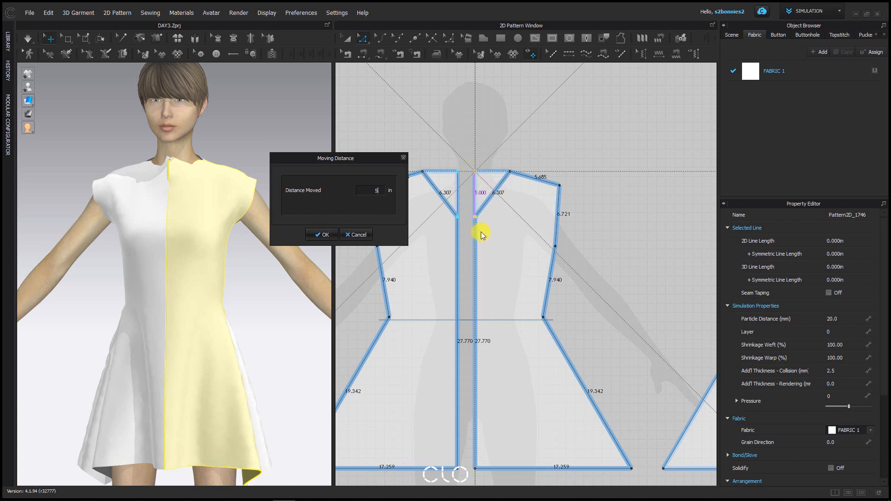
click(323, 235)
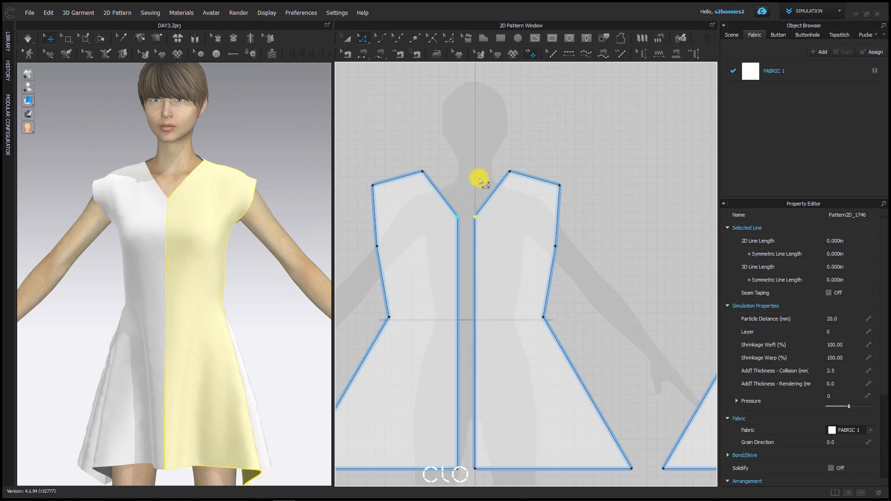
click(27, 39)
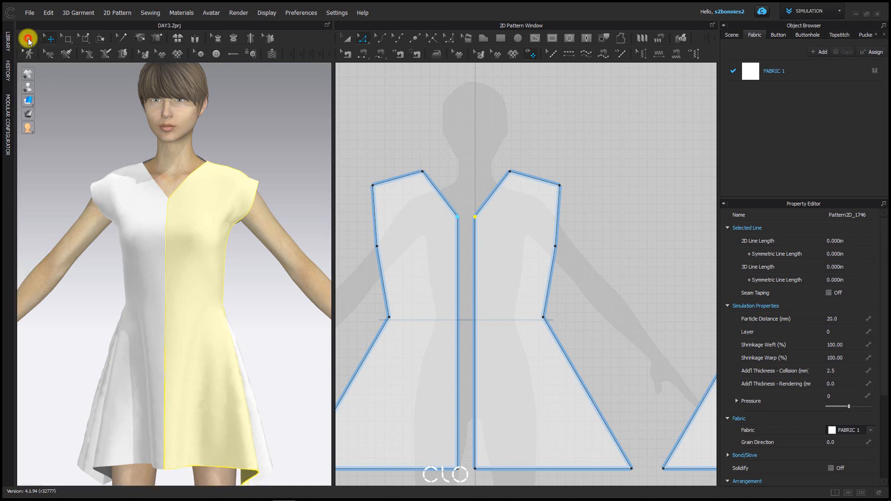
click(28, 40)
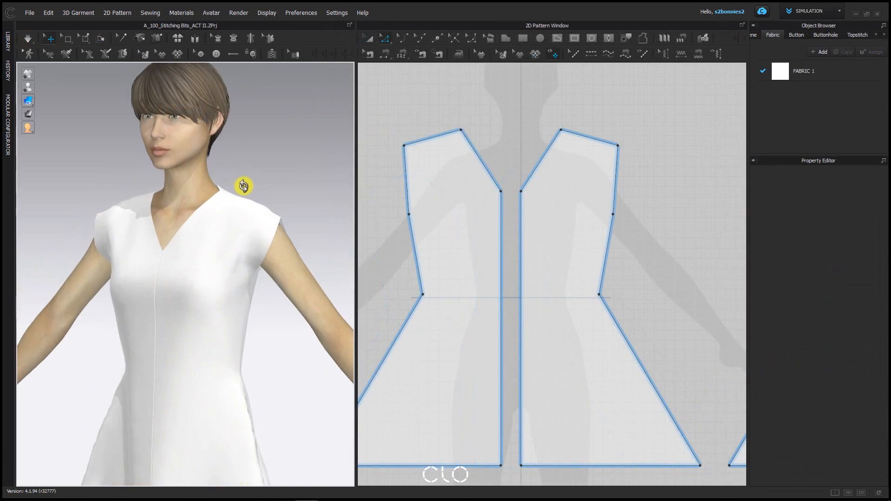
- Lower the center back neckline point of the back panels straight down by exactly 3 in and clear the selection
right_drag(241, 183, 158, 174)
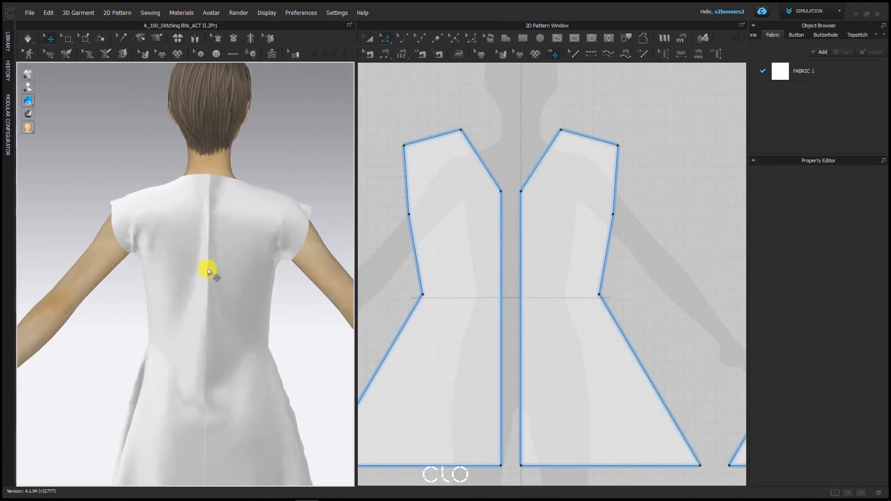
scroll(224, 175, up, 5)
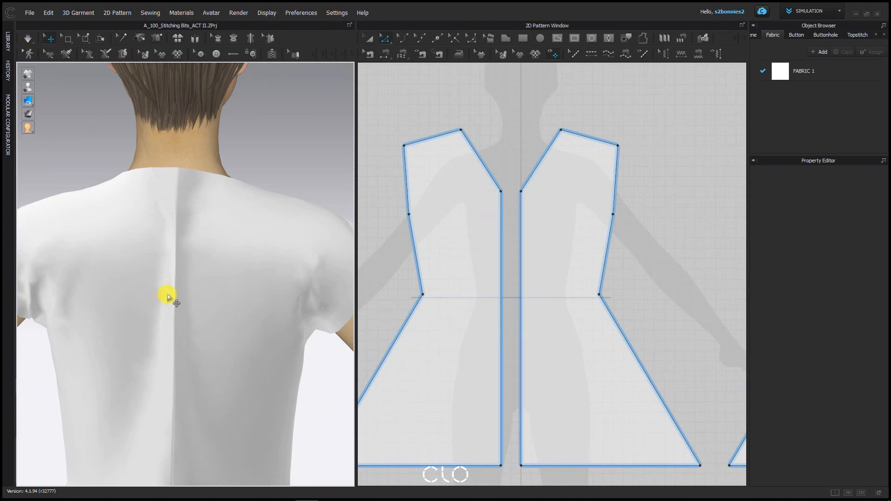
scroll(505, 202, down, 4)
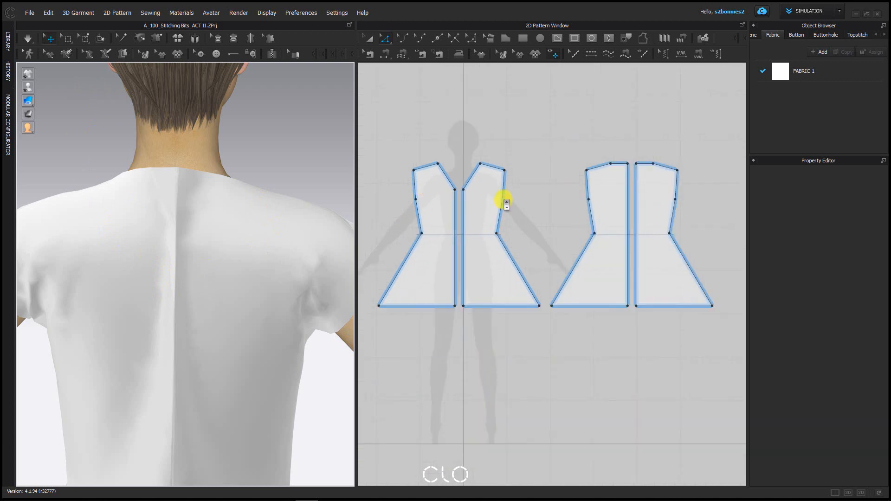
right_drag(505, 202, 517, 103)
scroll(552, 116, up, 2)
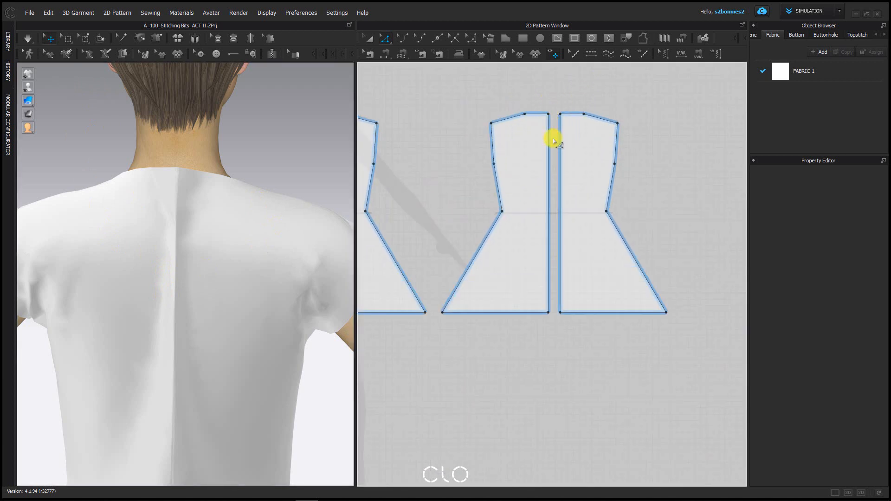
scroll(557, 114, up, 5)
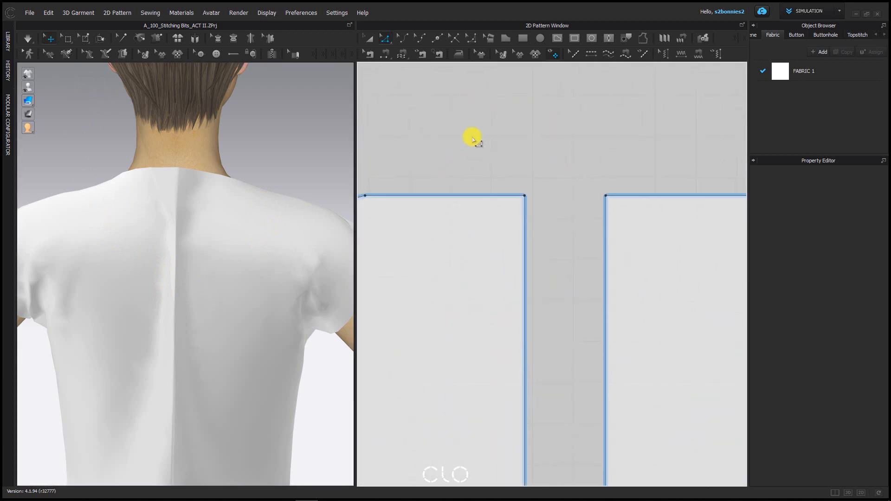
click(526, 198)
drag(525, 196, 512, 351)
right_click(512, 350)
drag(460, 190, 307, 113)
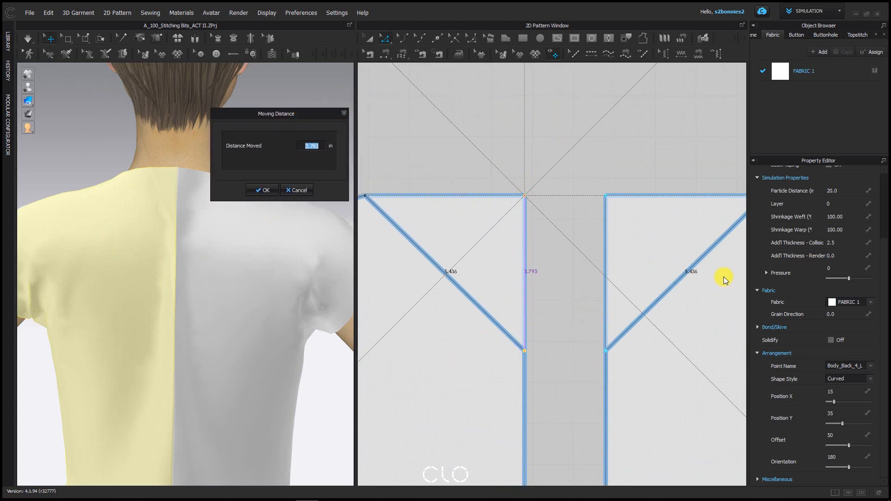
mouse_move(584, 496)
text(3)
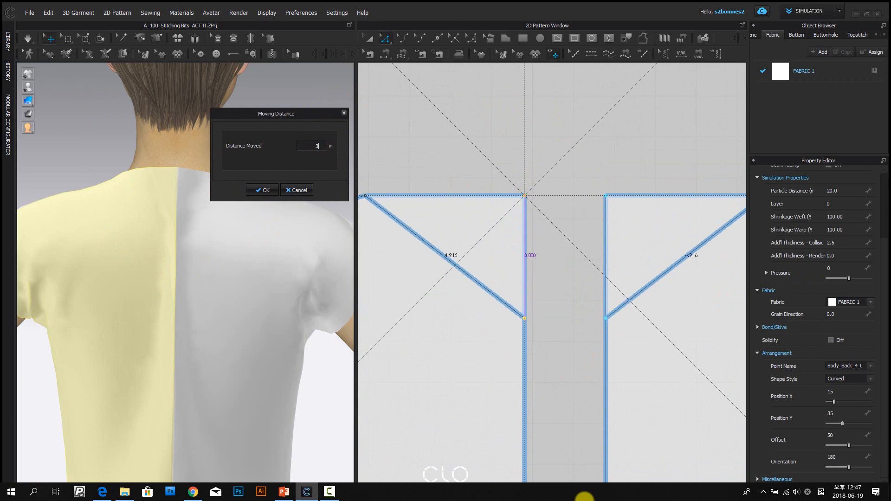
key(Return)
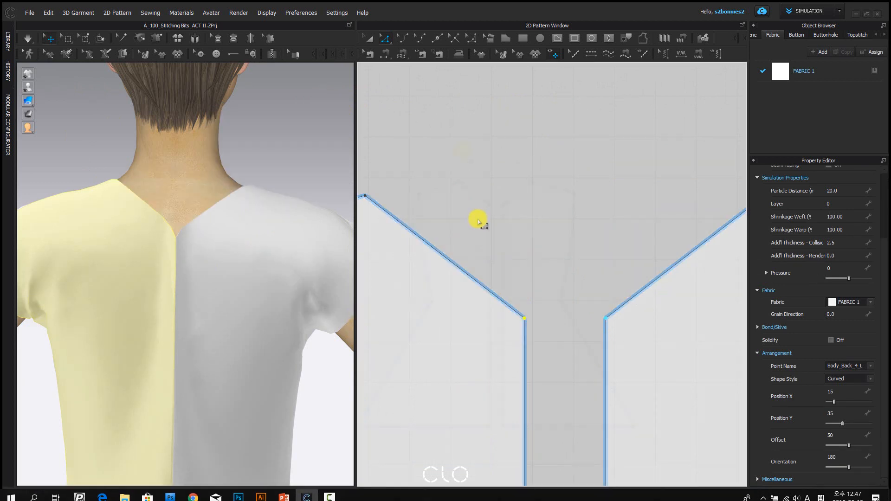
scroll(479, 185, down, 6)
click(463, 153)
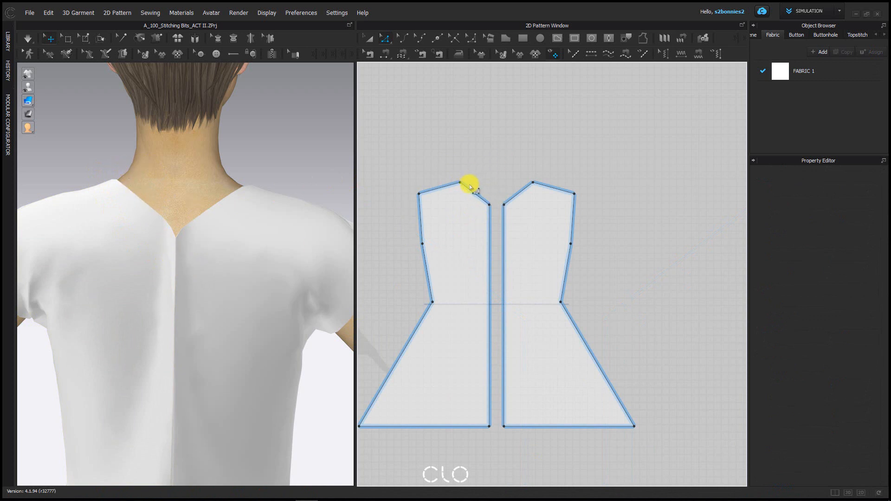
scroll(463, 199, up, 4)
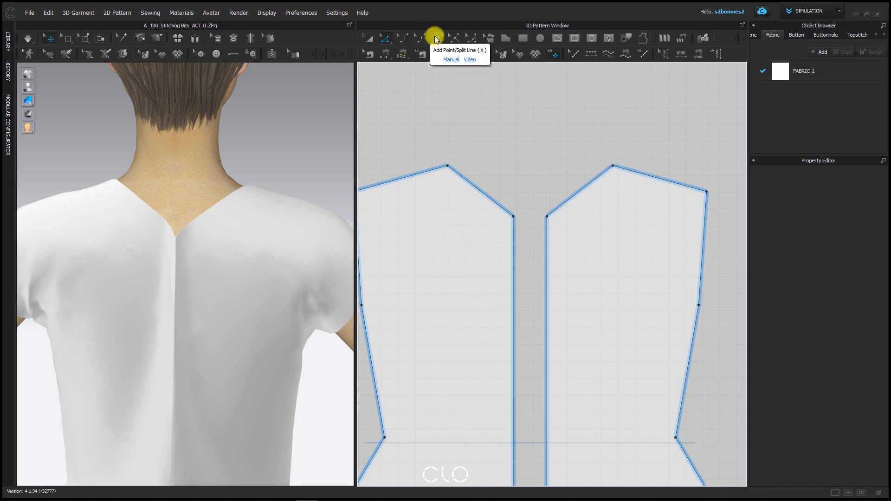
click(385, 39)
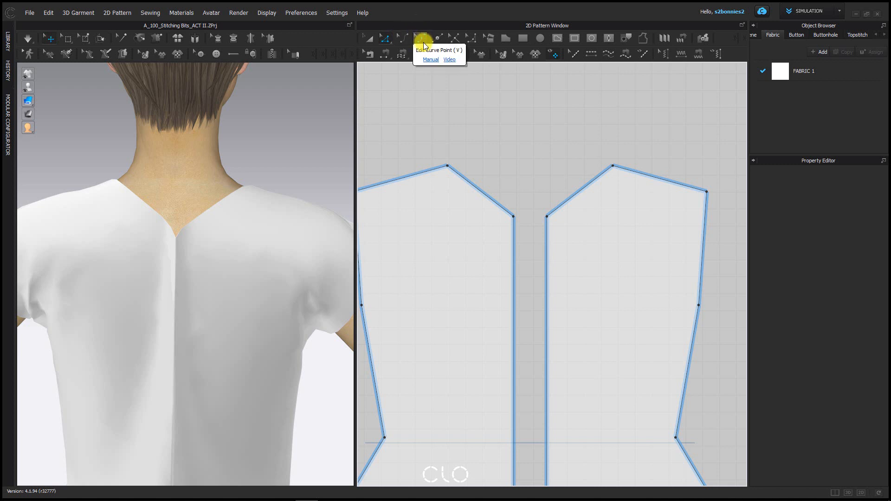
scroll(449, 190, down, 5)
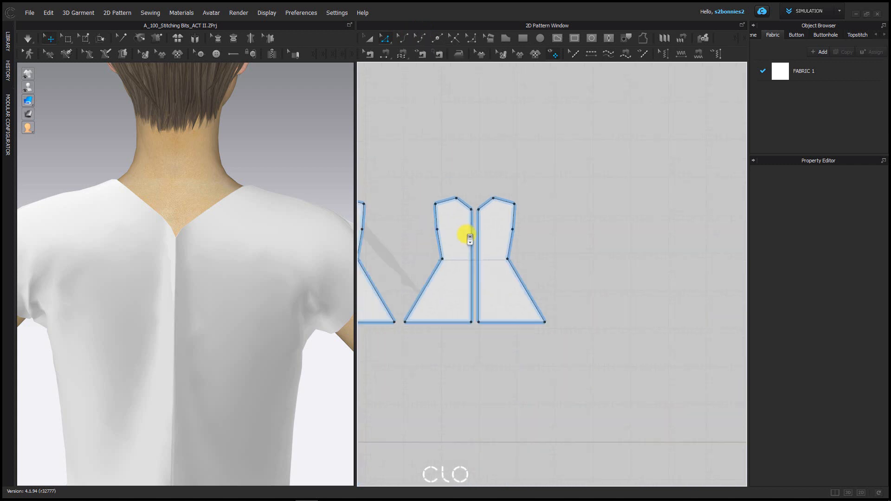
scroll(448, 190, up, 5)
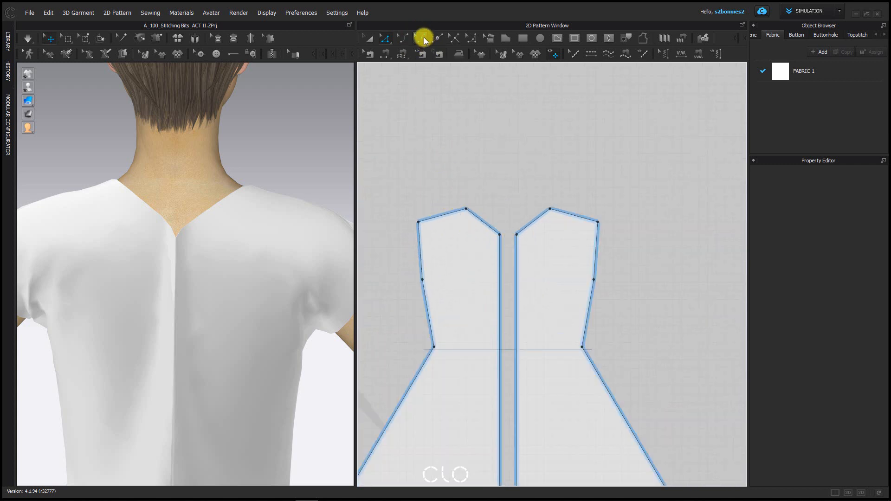
scroll(507, 179, down, 4)
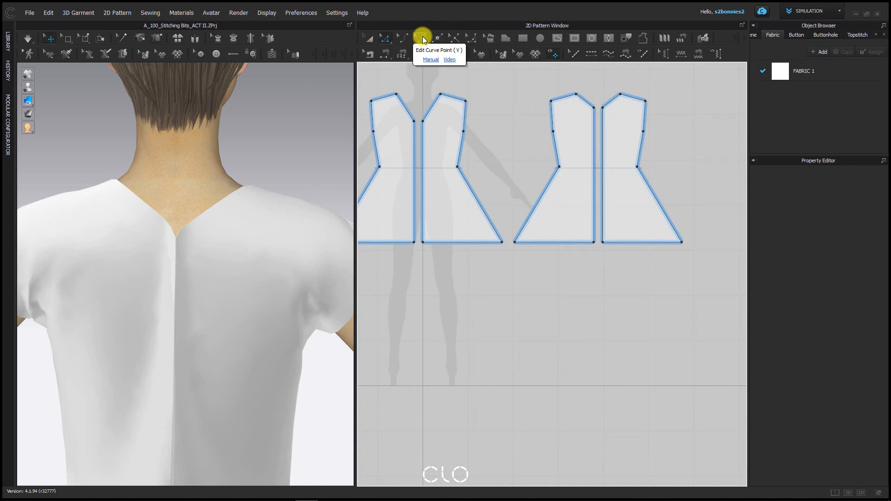
- Bend the straight back neckline of the back panels down into a curve with Edit Curve Point, placing a curve point near center back
click(422, 35)
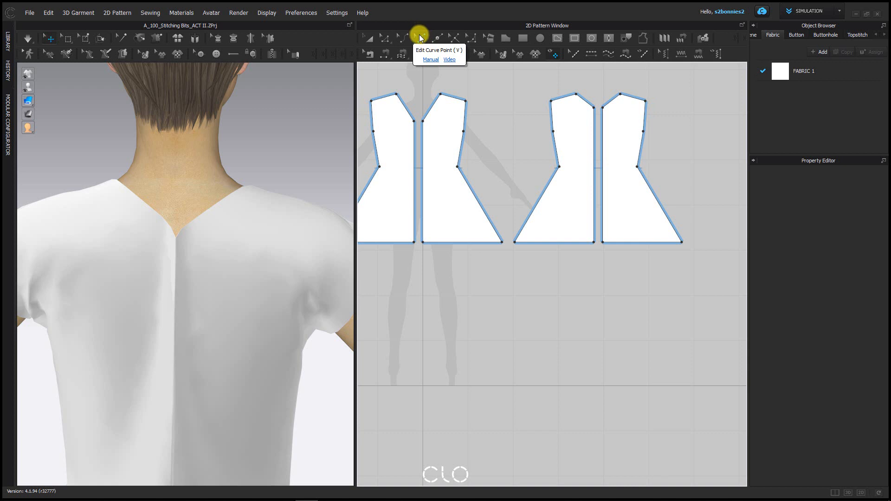
scroll(609, 84, up, 8)
right_drag(569, 202, 584, 250)
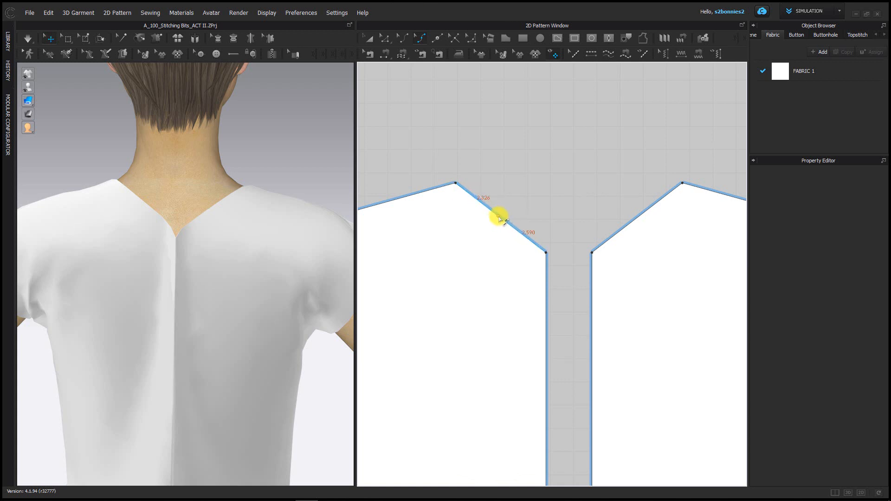
click(498, 217)
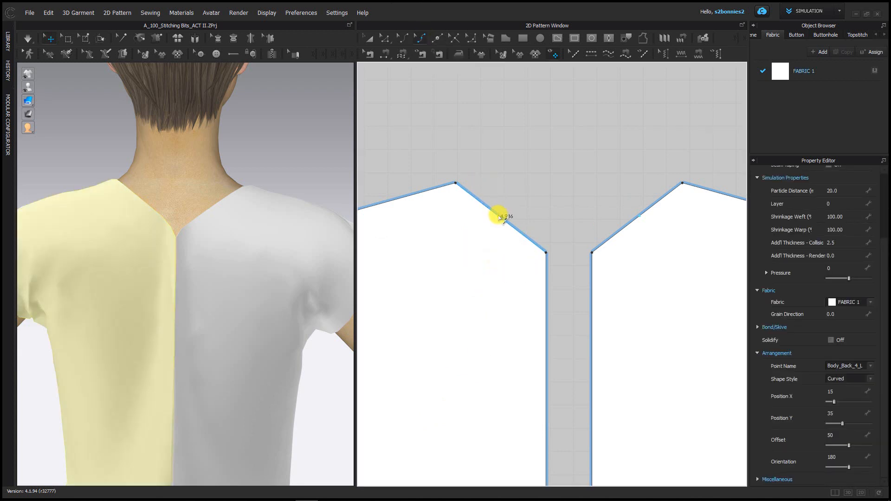
click(420, 35)
drag(499, 217, 520, 250)
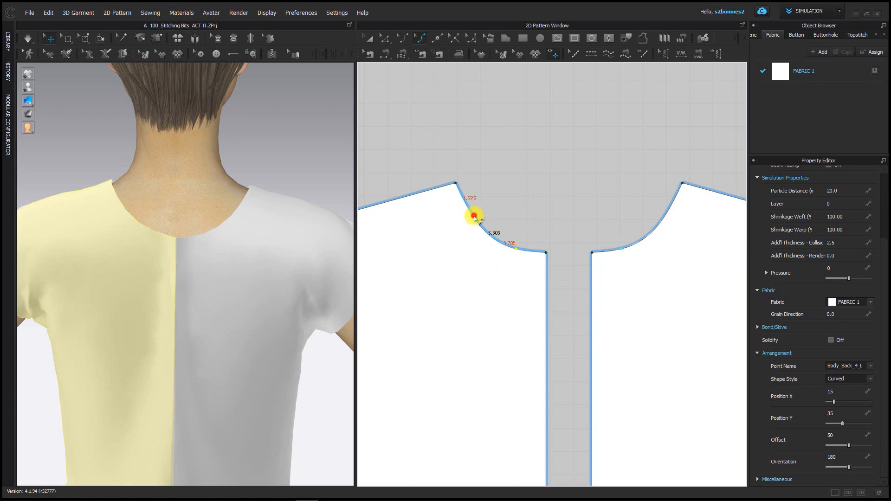
- Add a second curve point on the back neckline nearer the shoulder and nudge both points to form a smooth, rounded neckline
drag(472, 217, 479, 229)
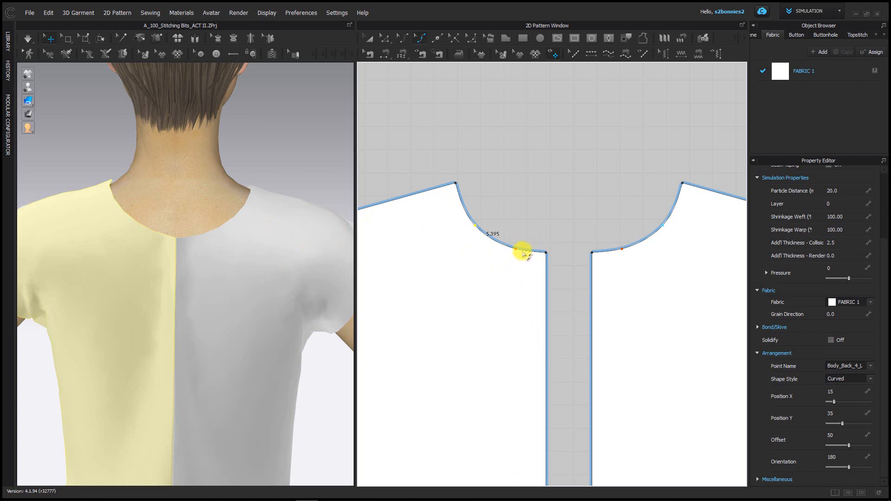
scroll(519, 252, up, 5)
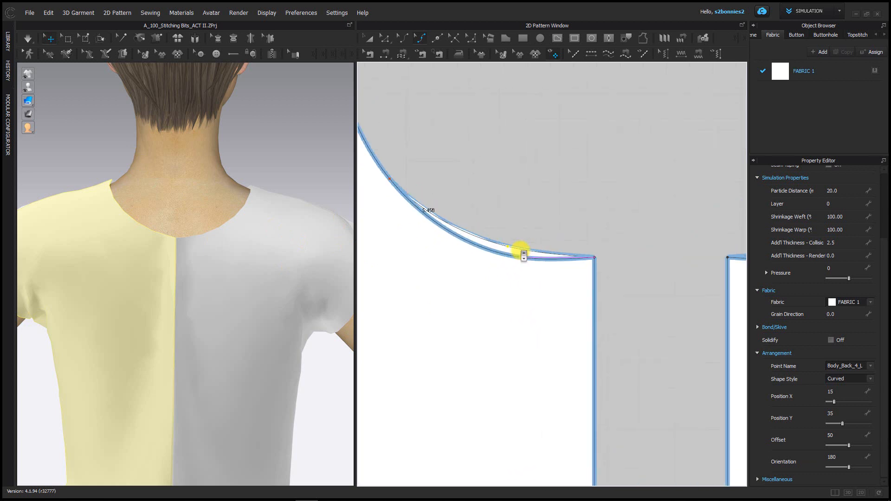
click(513, 251)
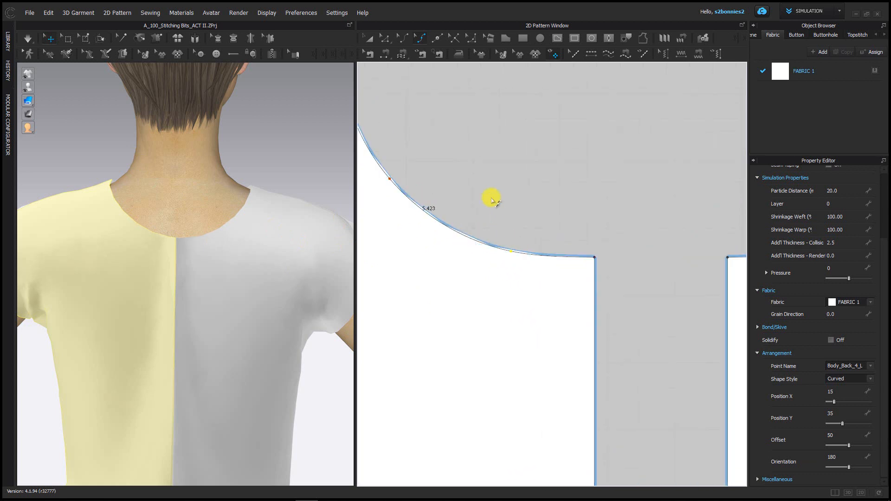
middle_drag(549, 179, 612, 266)
click(451, 268)
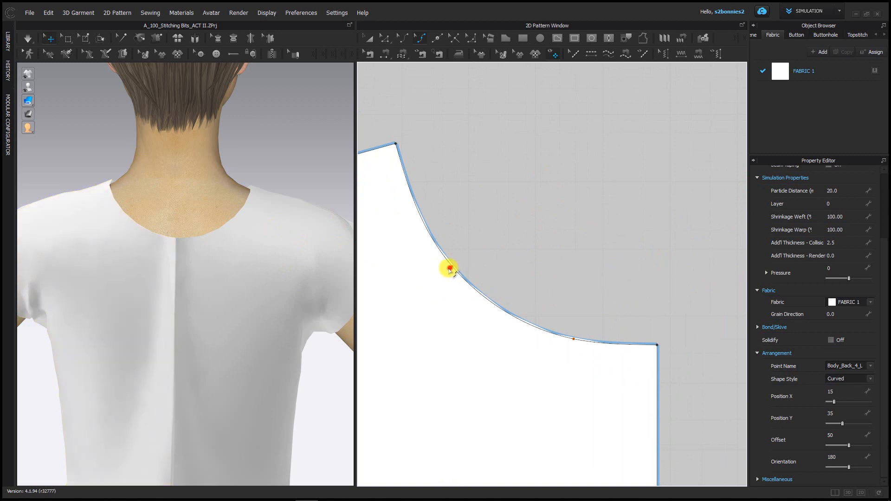
drag(452, 271, 453, 273)
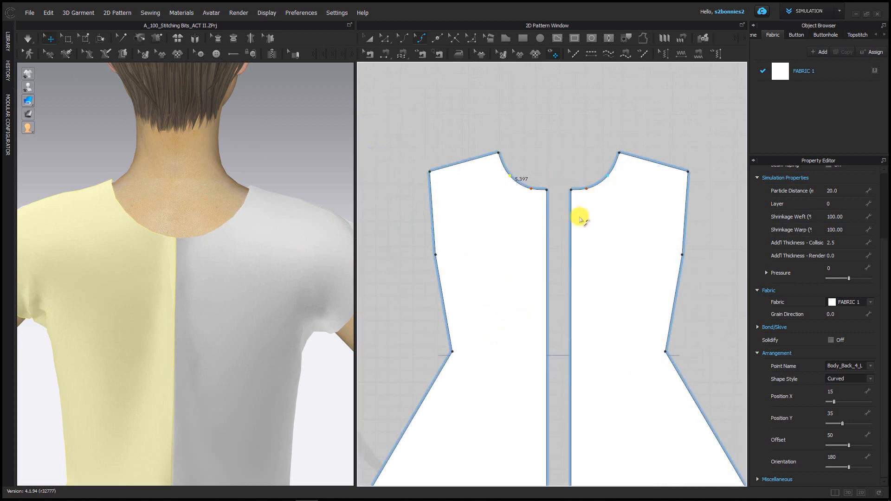
- Try lowering the center front hem point of the front panels straight down by about 6 in with Edit Pattern
scroll(235, 194, down, 5)
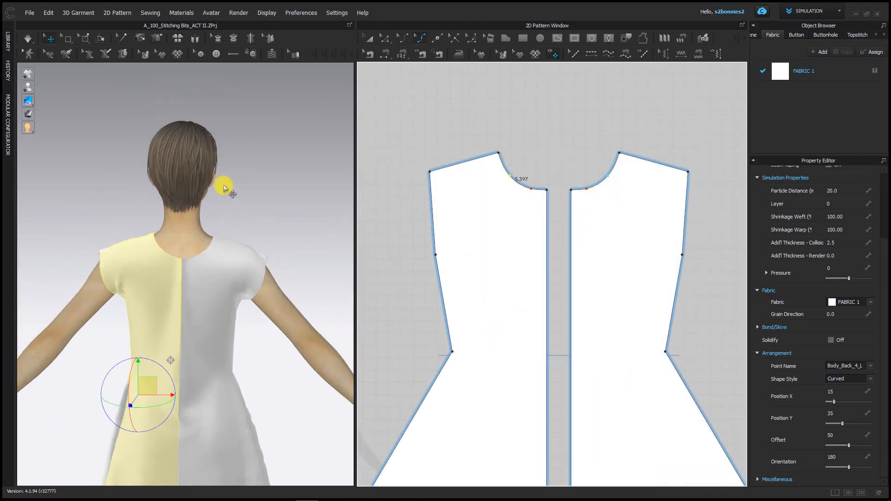
right_drag(281, 242, 364, 270)
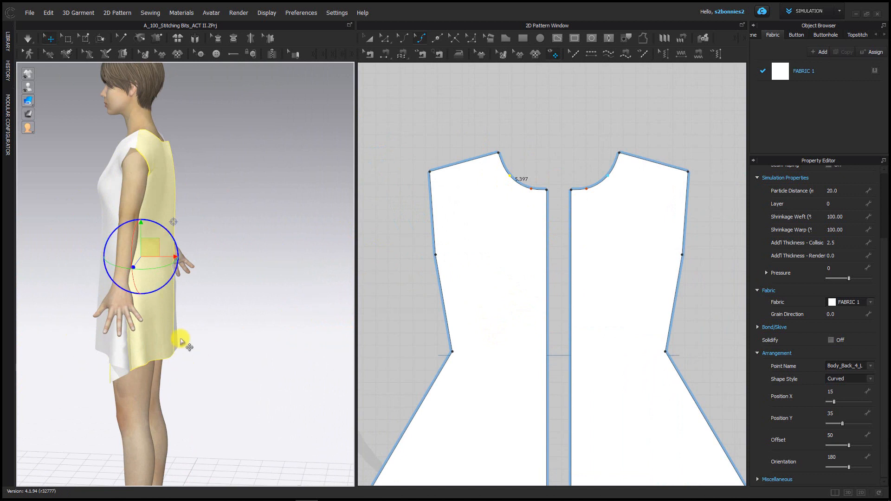
right_drag(198, 411, 130, 398)
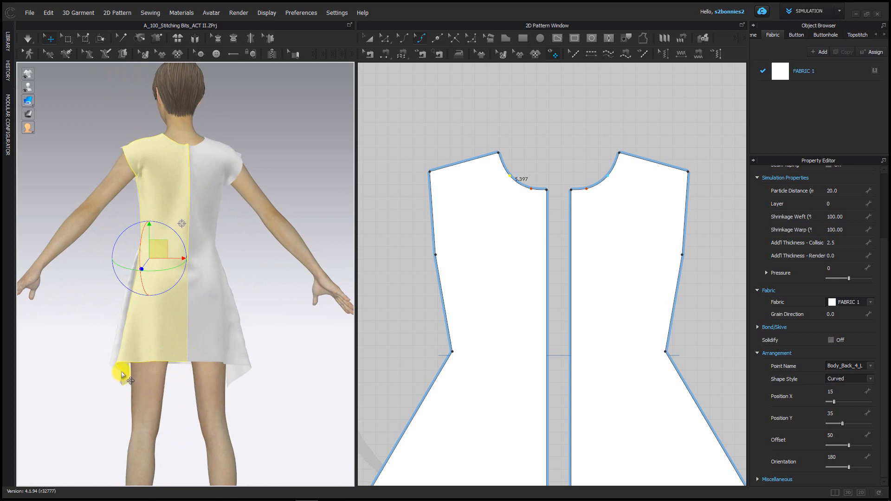
scroll(686, 343, down, 5)
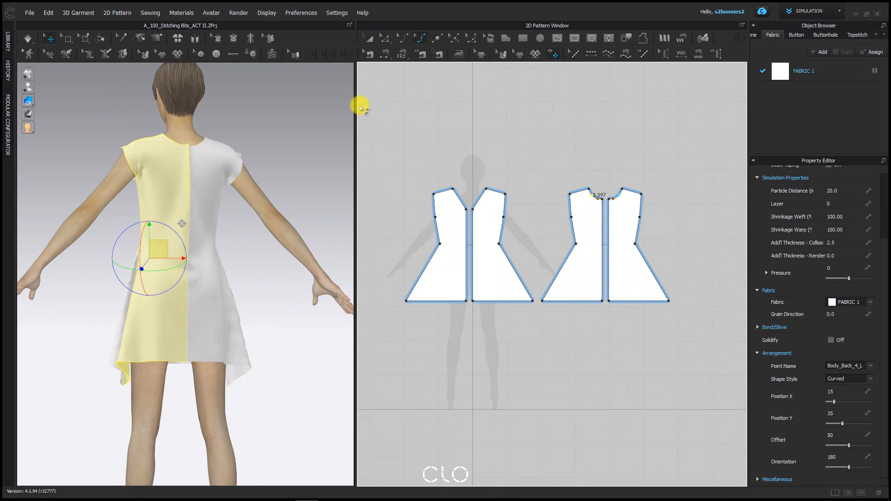
click(384, 39)
click(508, 313)
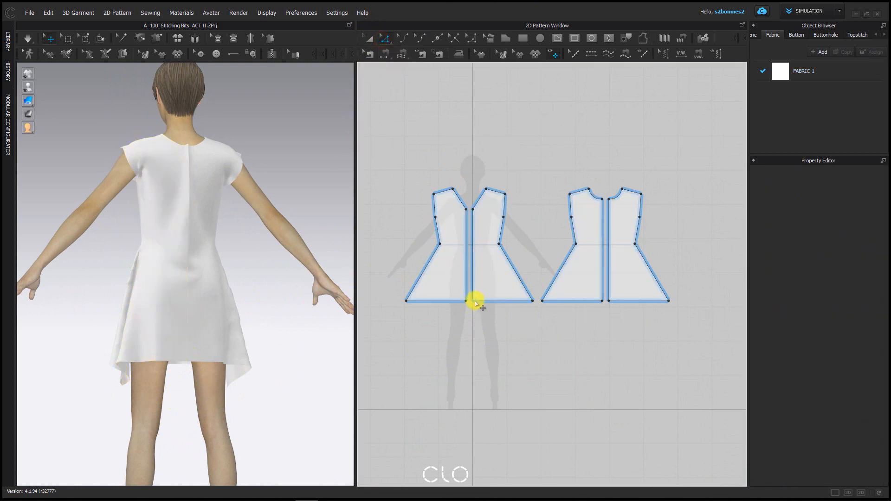
drag(472, 303, 474, 324)
key(Return)
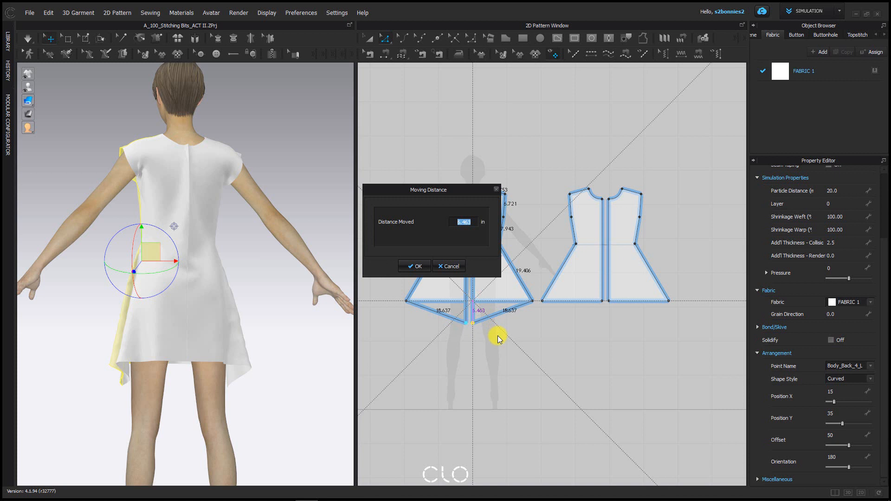
key(Return)
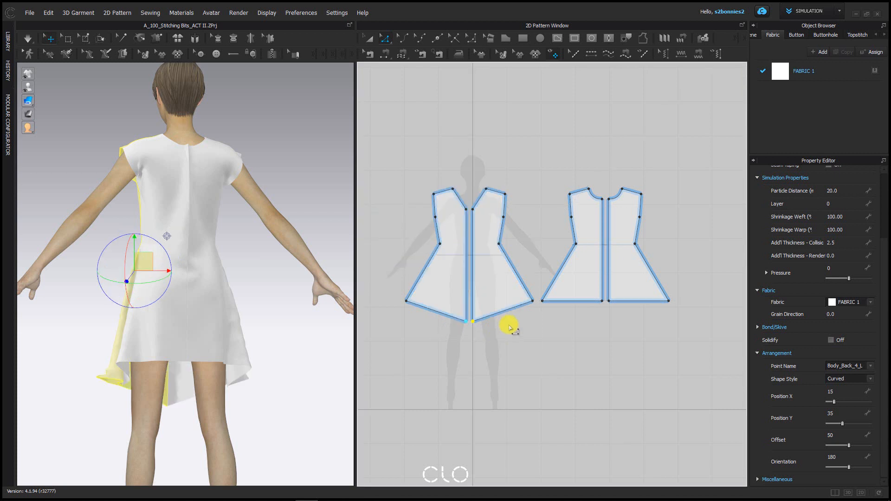
- Lower the center hem points of both the front and back panels straight down by 5 in and briefly simulate the garment
mouse_move(475, 313)
mouse_down()
mouse_move(474, 300)
mouse_move(472, 318)
mouse_up()
right_click(472, 318)
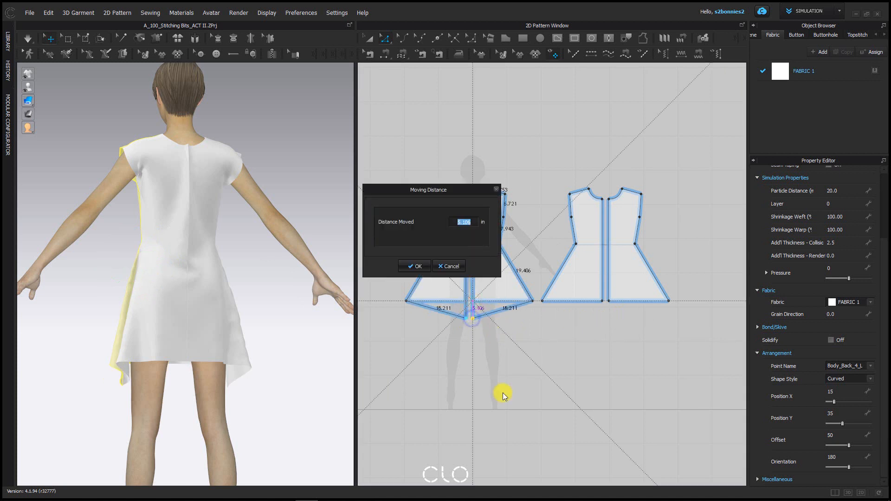
key(Return)
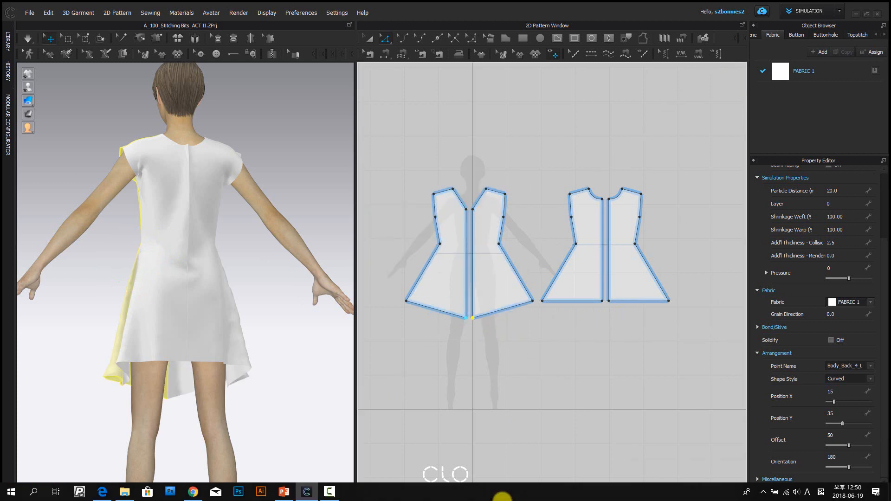
drag(602, 301, 604, 318)
right_click(604, 318)
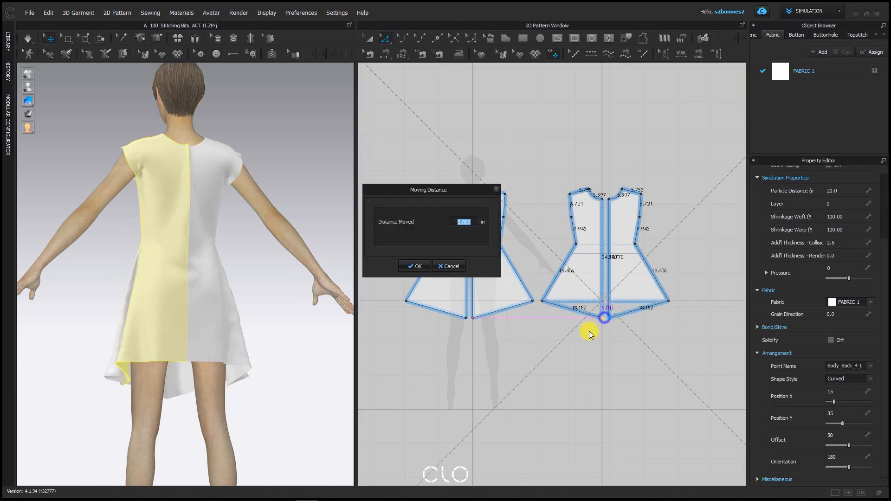
key(Return)
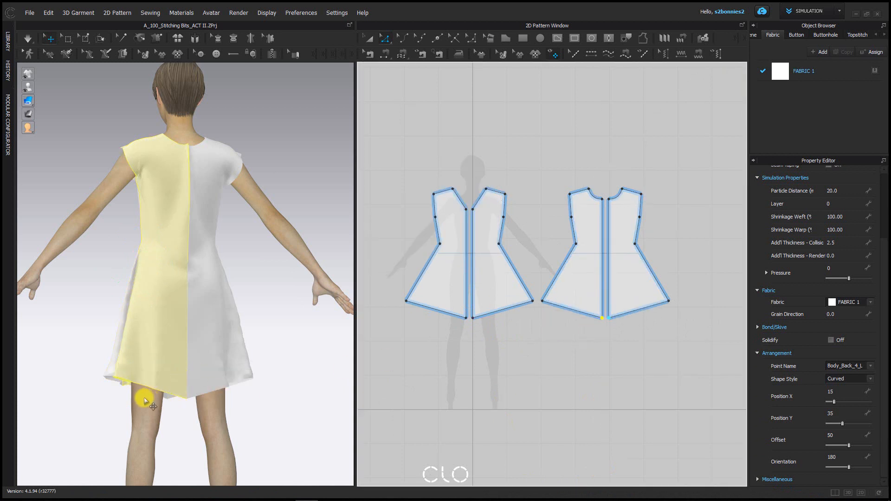
right_drag(202, 433, 338, 398)
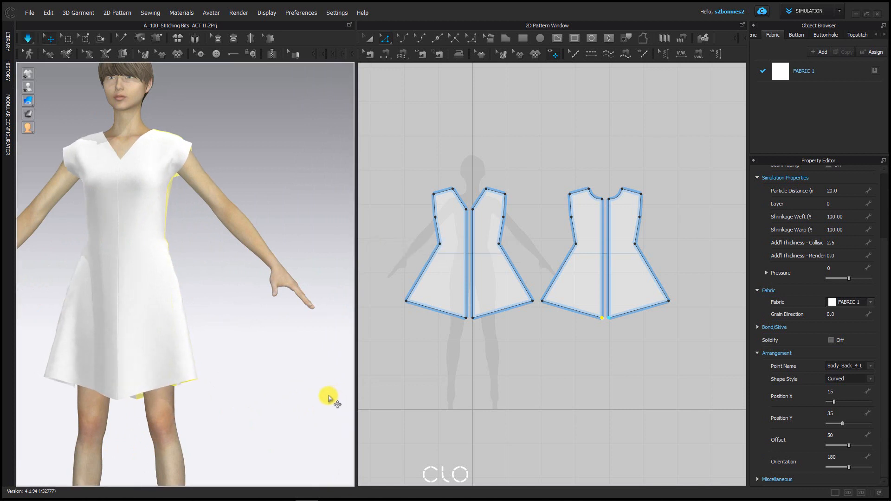
key(space)
- Curve the slanted hem of the front panels slightly outward with Edit Curvature so it meets center front smoothly
scroll(88, 407, up, 5)
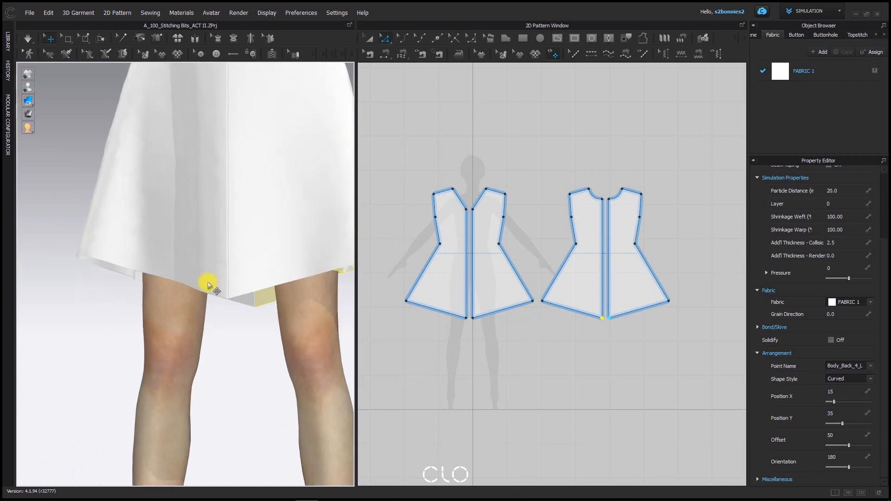
middle_drag(248, 315, 160, 337)
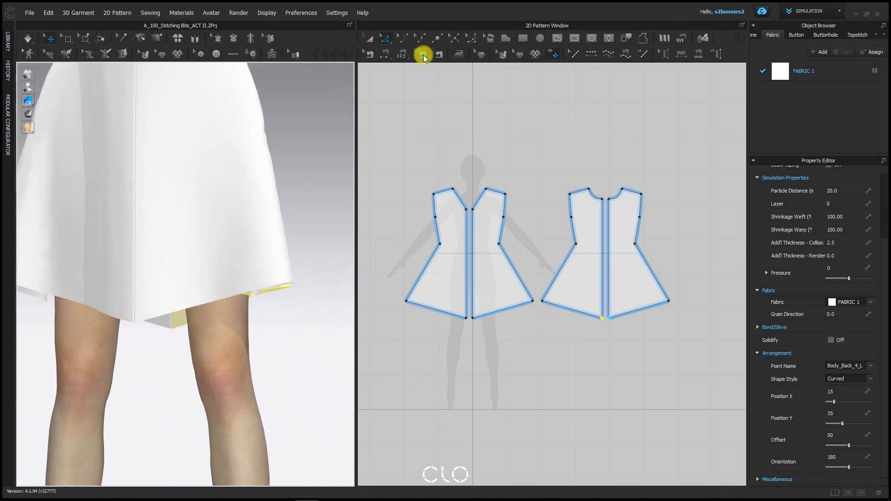
click(403, 40)
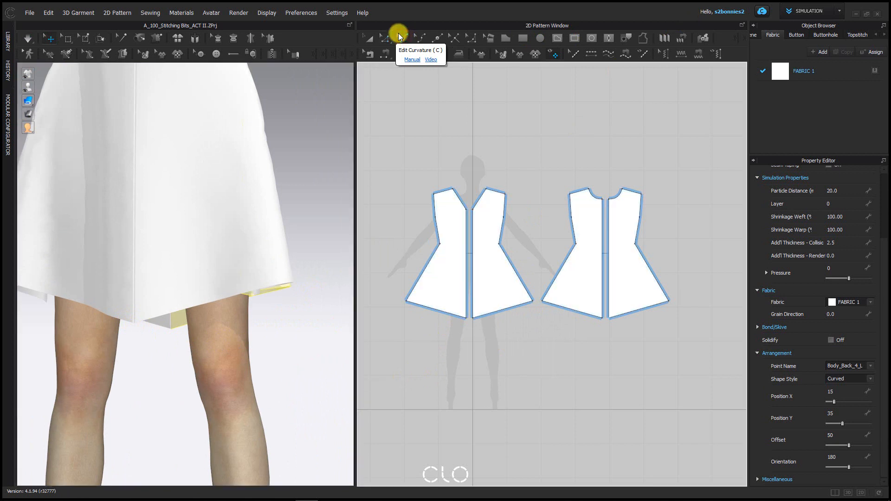
scroll(480, 291, up, 5)
right_drag(480, 290, 537, 308)
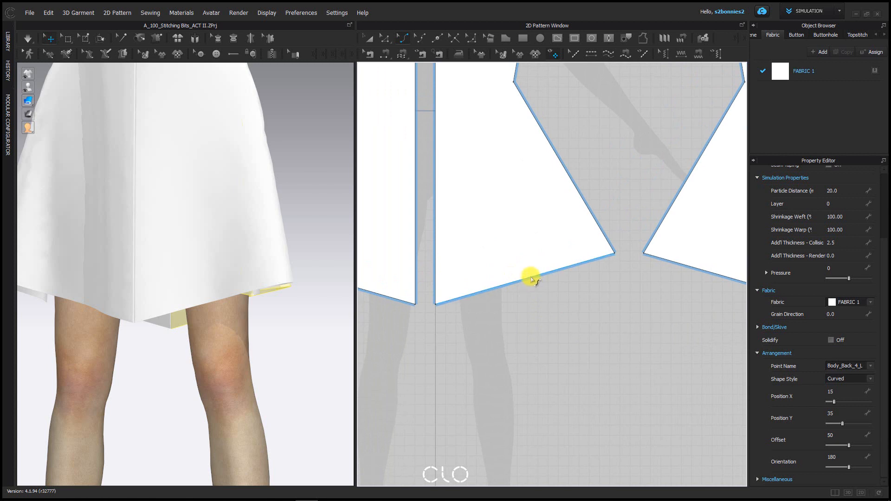
click(528, 276)
mouse_move(530, 276)
mouse_down()
mouse_move(537, 305)
mouse_move(538, 284)
mouse_move(526, 291)
mouse_move(533, 287)
mouse_up()
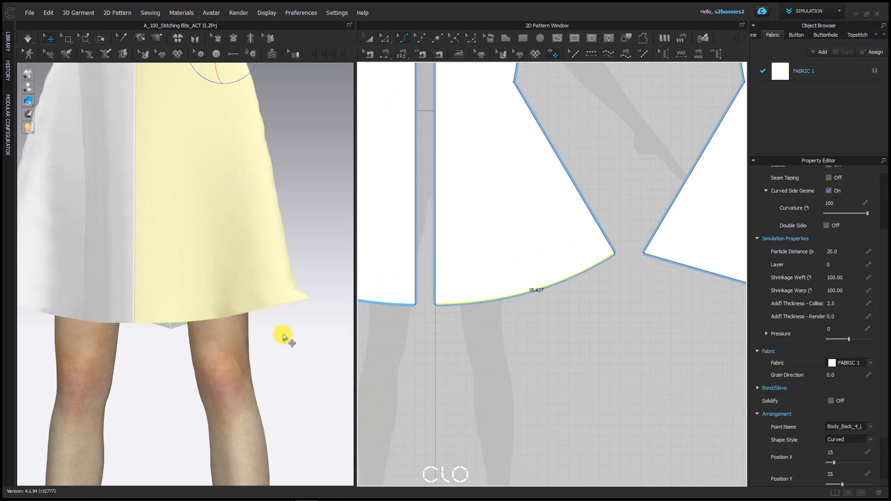
- Curve the back panels' slanted hem outward to match the front hem, and start simulating the garment
middle_drag(286, 354, 296, 375)
right_drag(296, 375, 160, 386)
middle_drag(648, 312, 459, 294)
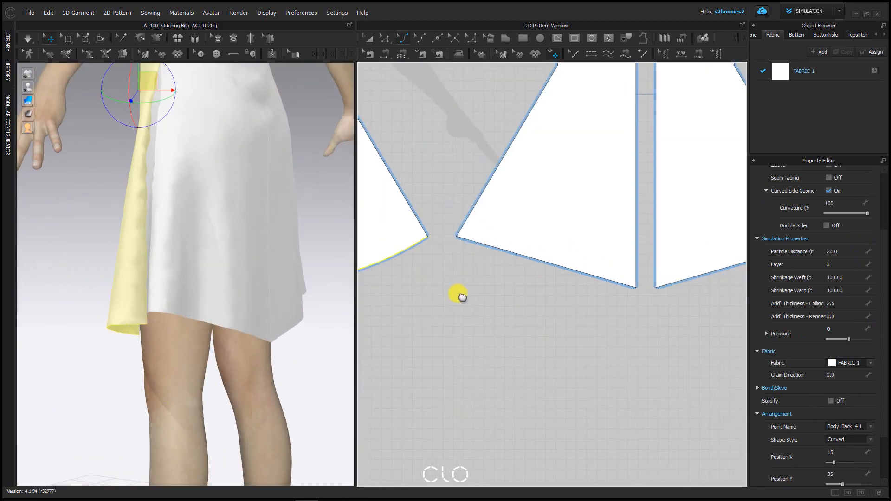
drag(534, 262, 533, 274)
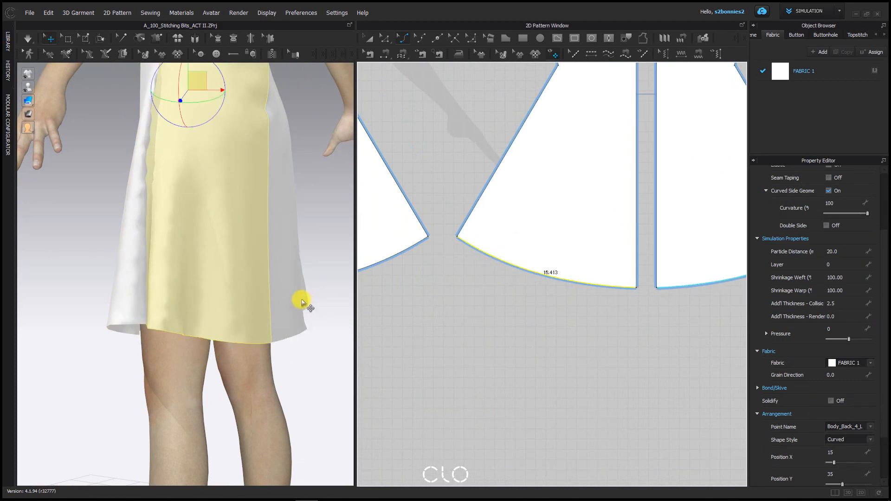
mouse_move(302, 299)
right_down()
mouse_move(264, 238)
mouse_move(234, 306)
mouse_move(287, 302)
right_up()
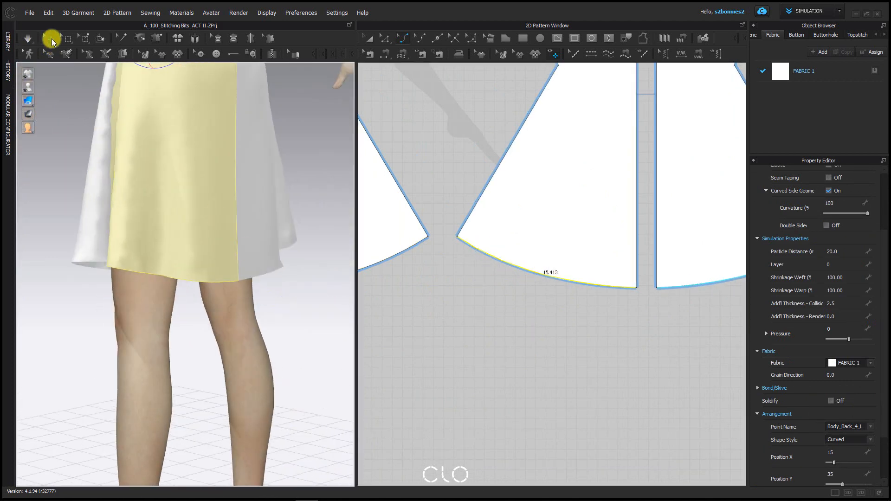
click(28, 38)
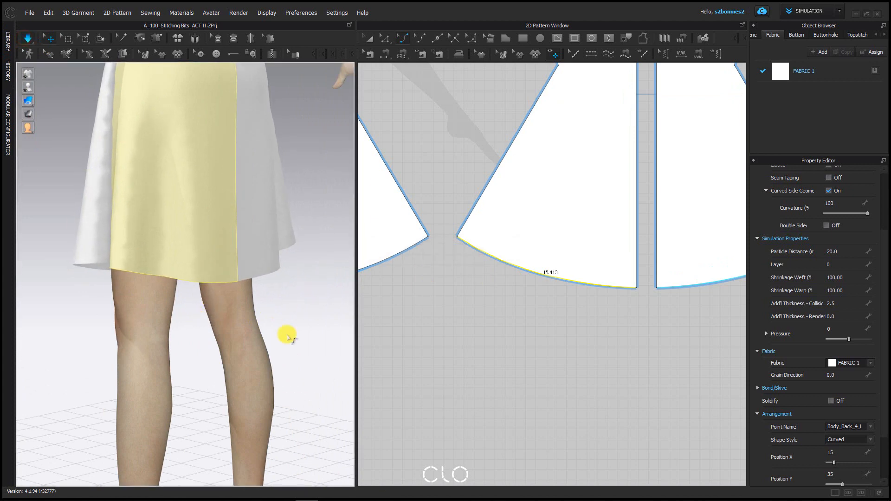
- Stop the simulation and show the curve points of the back neckline with Edit Curve Point
right_drag(246, 192, 342, 215)
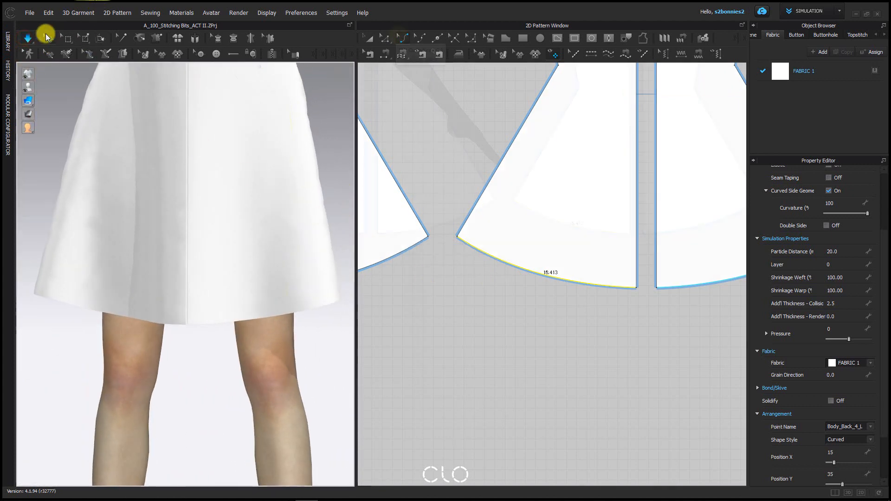
click(28, 38)
scroll(417, 123, down, 3)
middle_drag(418, 124, 507, 208)
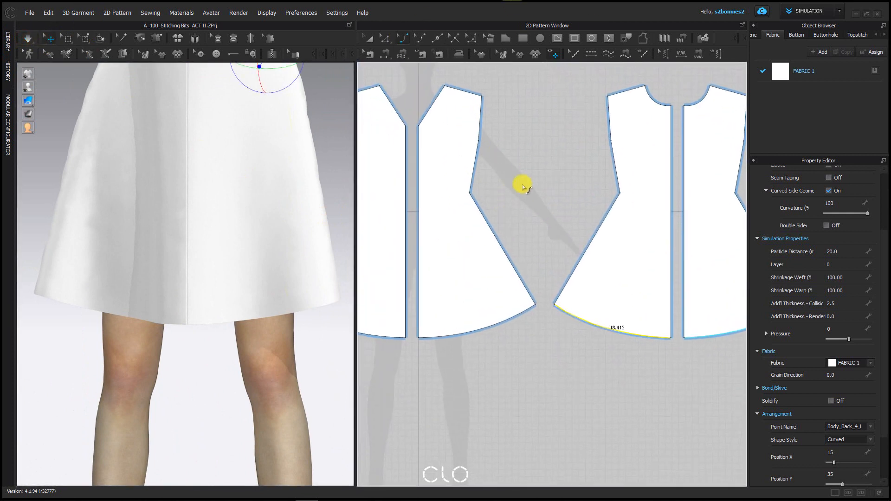
middle_drag(653, 95, 462, 172)
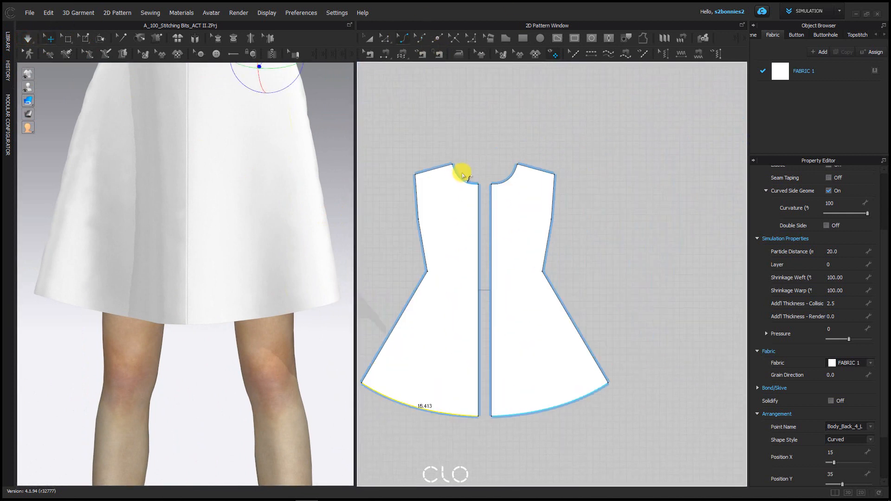
scroll(463, 172, up, 3)
scroll(454, 189, up, 3)
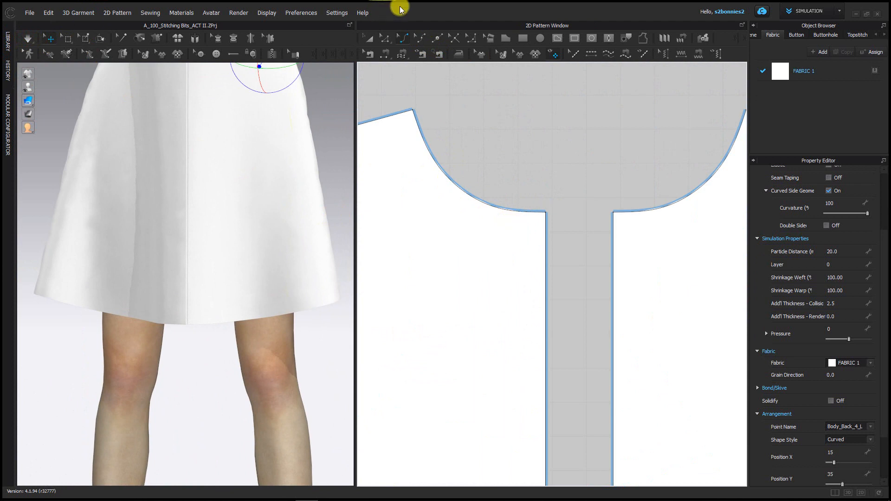
click(424, 37)
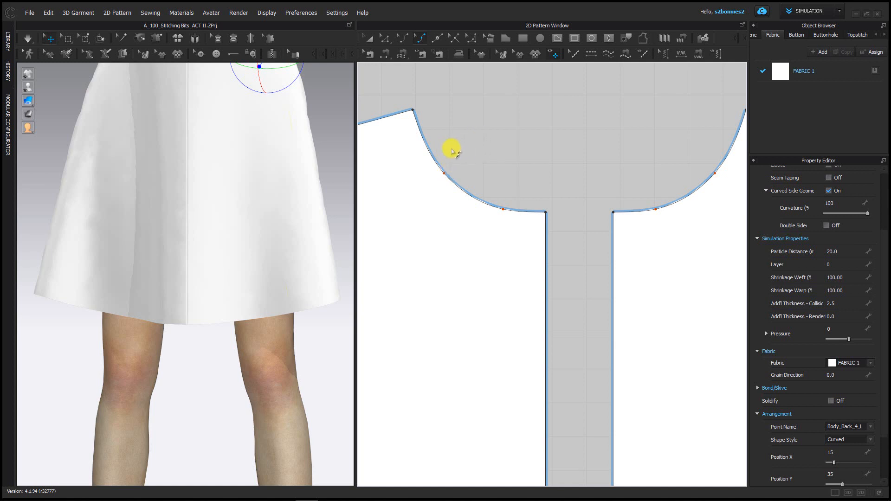
- Curve the back panels' hem slightly further outward with Edit Curvature
scroll(466, 136, down, 5)
scroll(459, 193, down, 5)
middle_drag(444, 213, 562, 106)
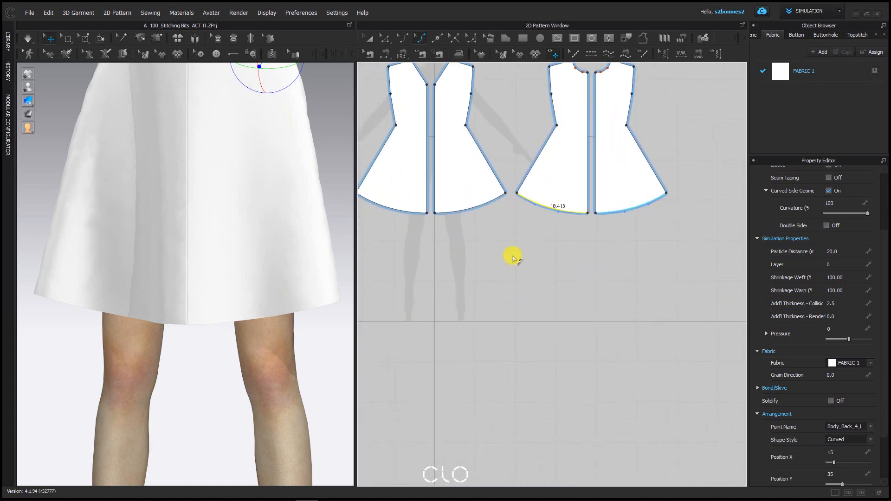
scroll(513, 255, up, 5)
middle_drag(570, 181, 556, 273)
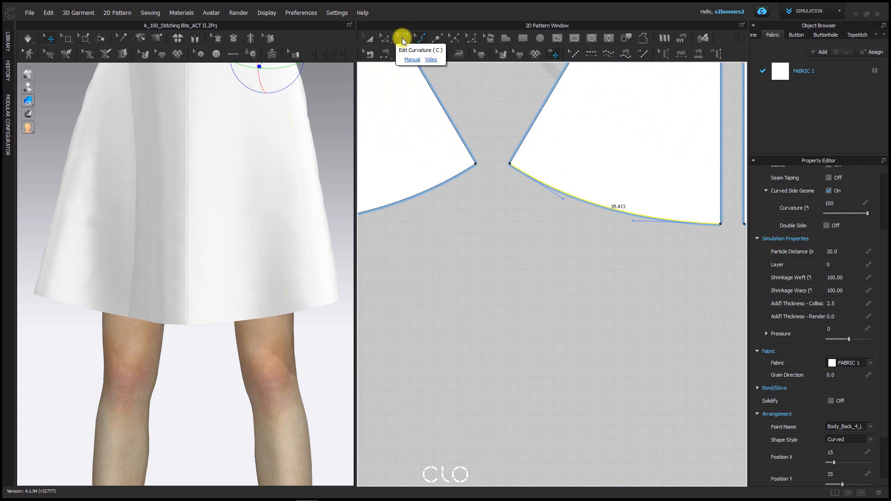
click(402, 37)
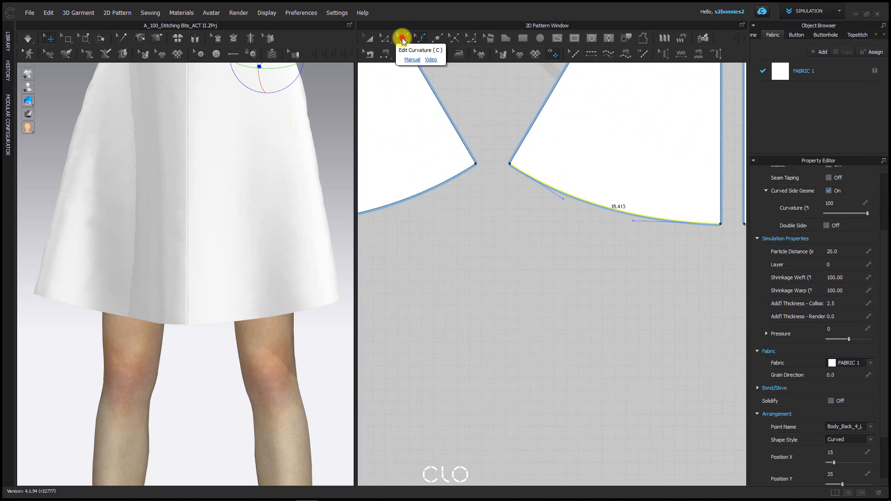
click(499, 243)
click(608, 208)
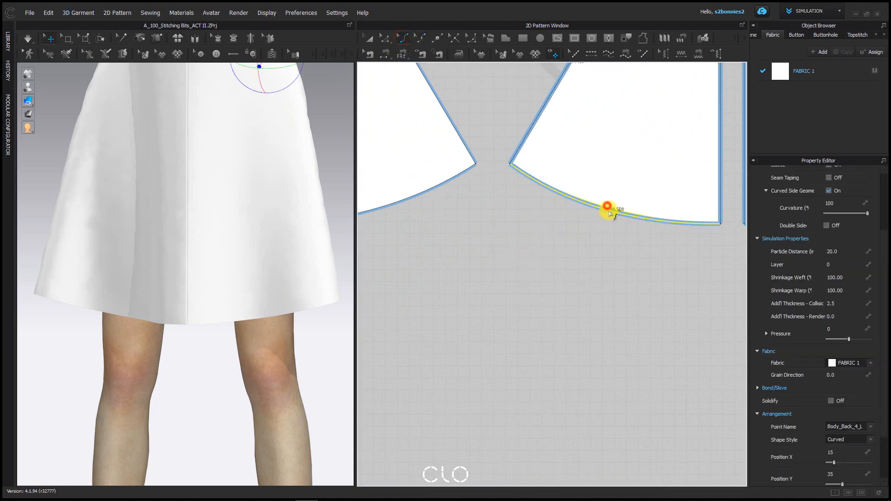
- Fine-tune the back hem curve with Edit Pattern by slightly adjusting its curve handles near center back and the side seam
click(383, 40)
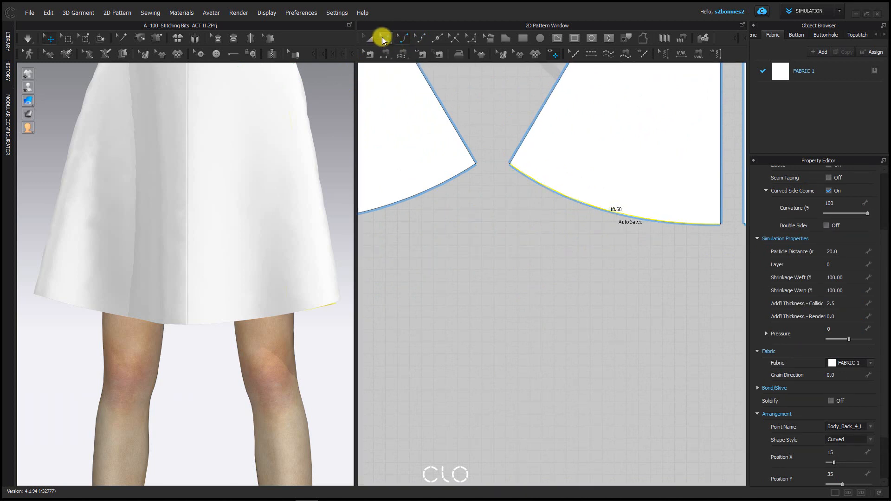
click(385, 40)
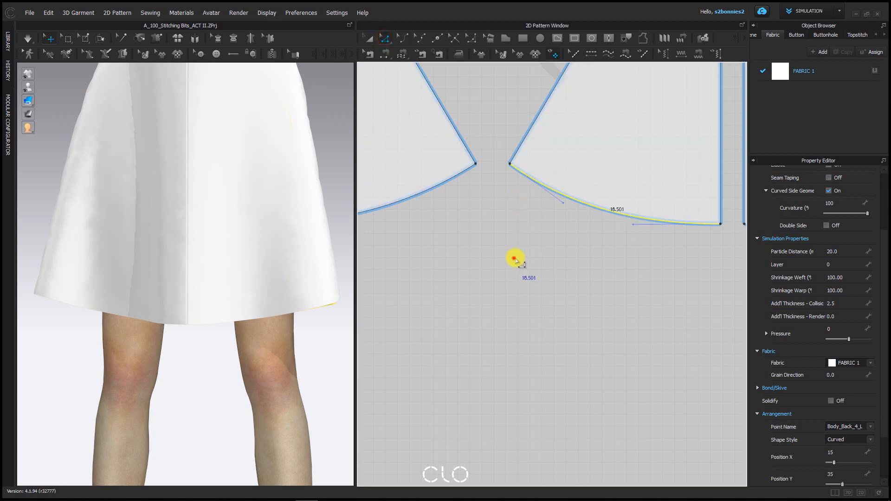
click(514, 257)
click(511, 165)
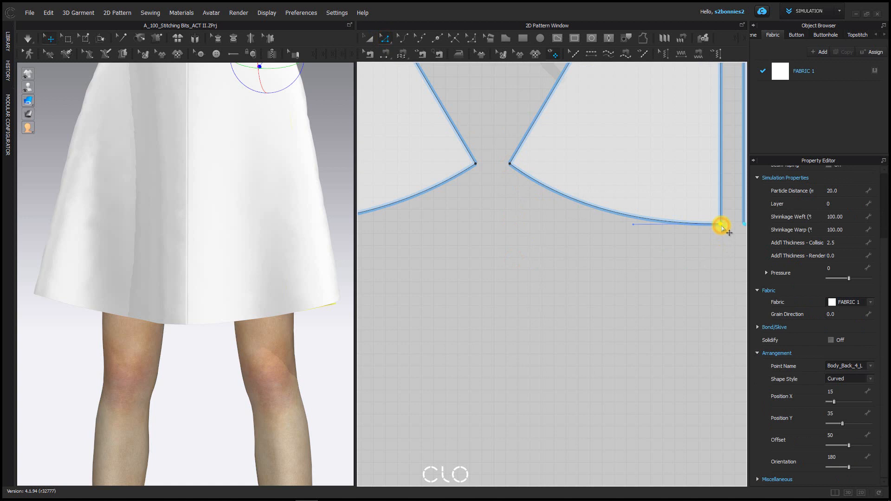
scroll(656, 238, up, 5)
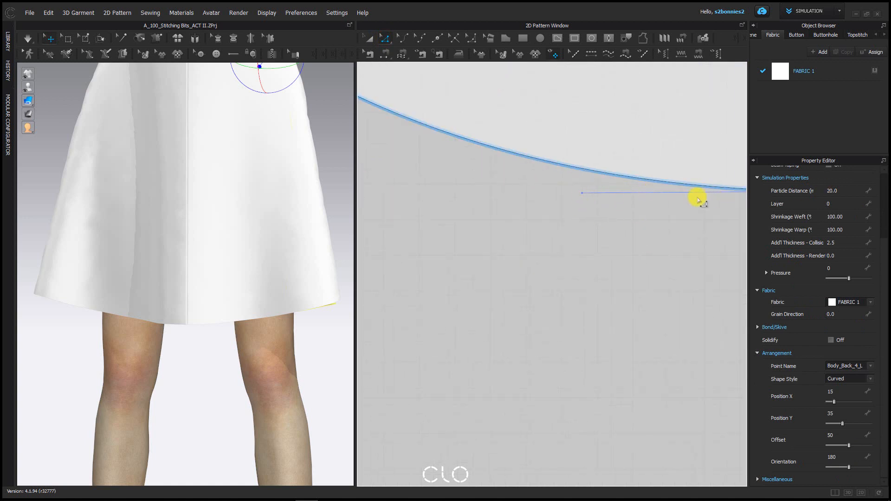
scroll(584, 191, down, 2)
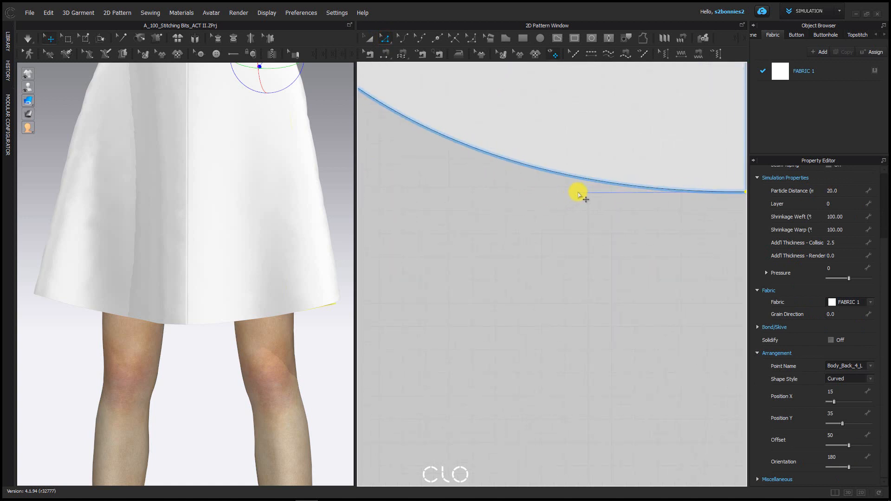
middle_drag(656, 216, 579, 196)
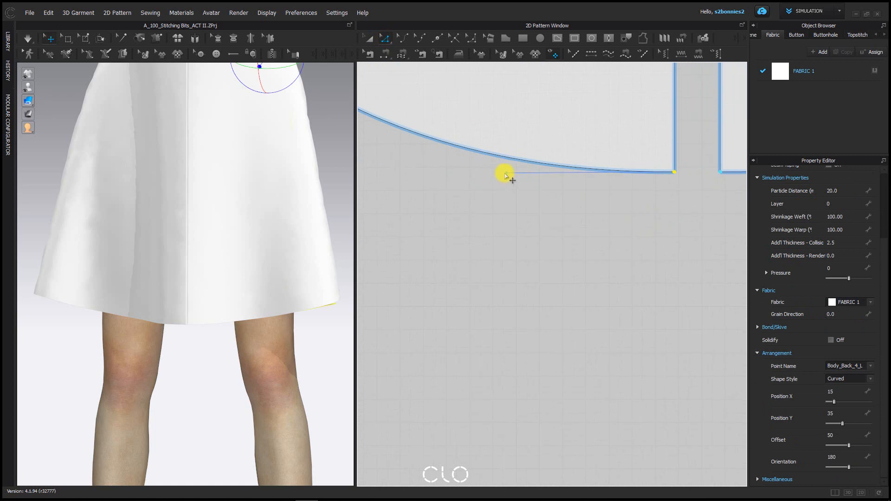
mouse_move(506, 176)
mouse_down()
mouse_move(507, 185)
mouse_move(512, 173)
mouse_up()
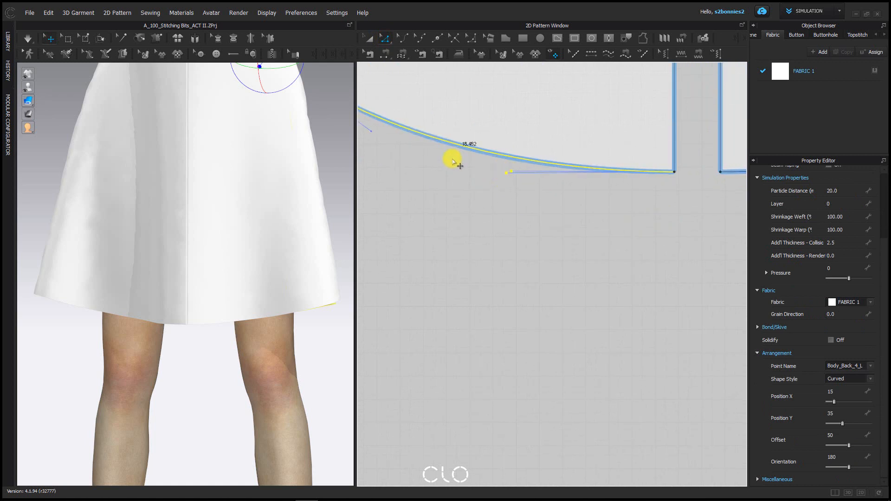
middle_drag(402, 148, 589, 271)
drag(559, 256, 553, 257)
- Examine the curve handles at the front hem's side and center points, and view the whole dress with all pattern pieces
middle_drag(413, 198, 509, 209)
click(486, 190)
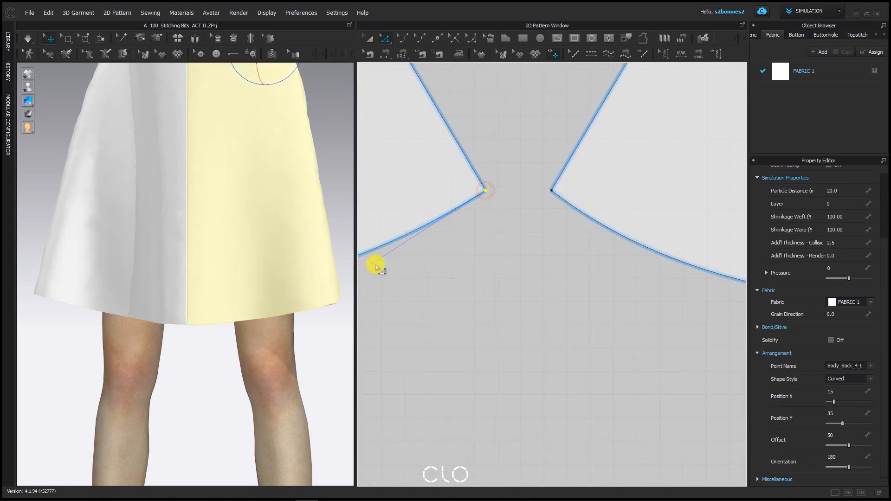
click(413, 320)
scroll(485, 283, down, 6)
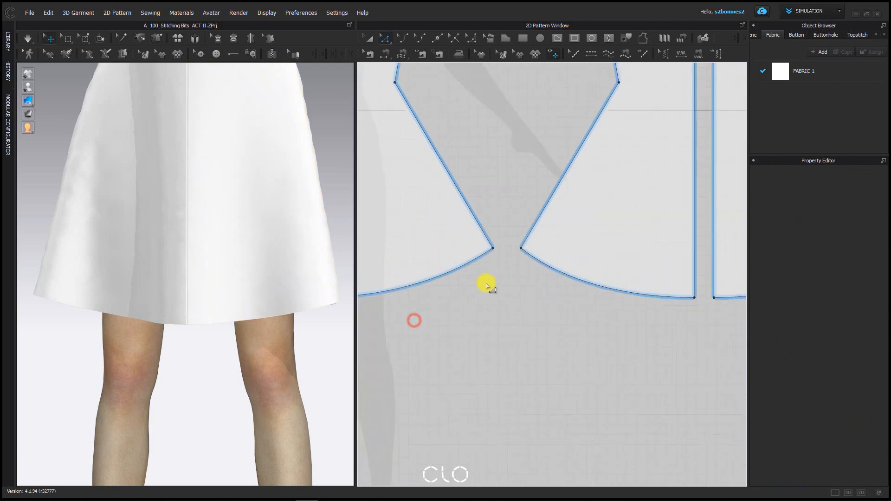
middle_drag(537, 251, 556, 257)
scroll(468, 268, up, 6)
scroll(425, 300, down, 1)
middle_drag(429, 296, 575, 234)
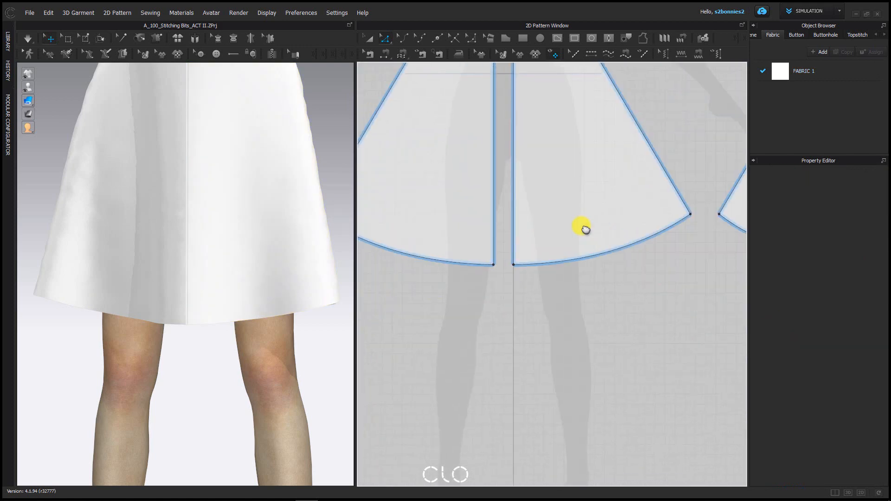
click(514, 264)
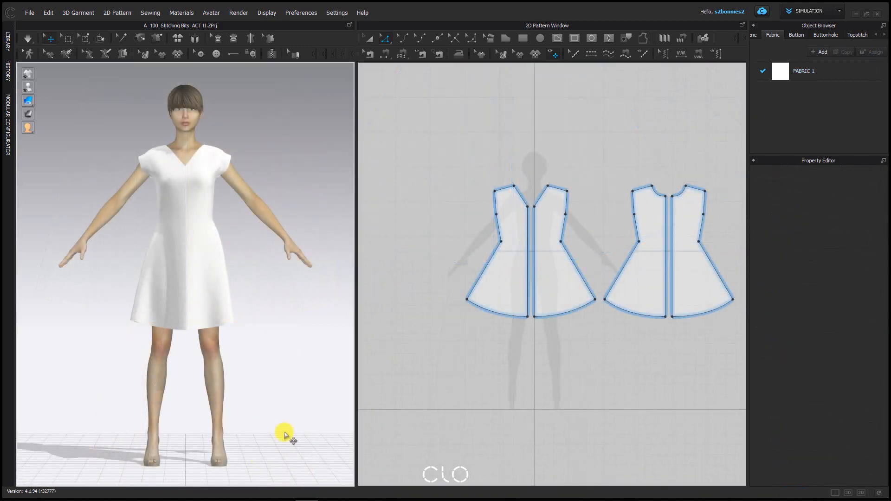
middle_drag(537, 372, 480, 384)
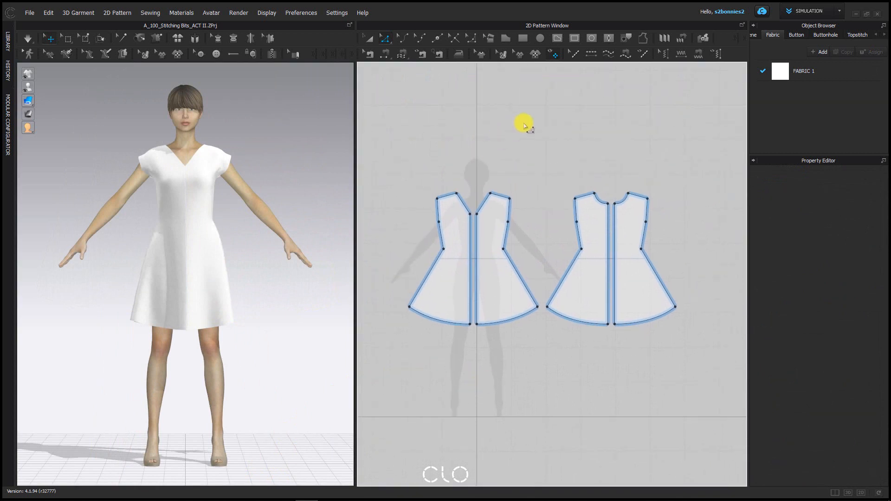